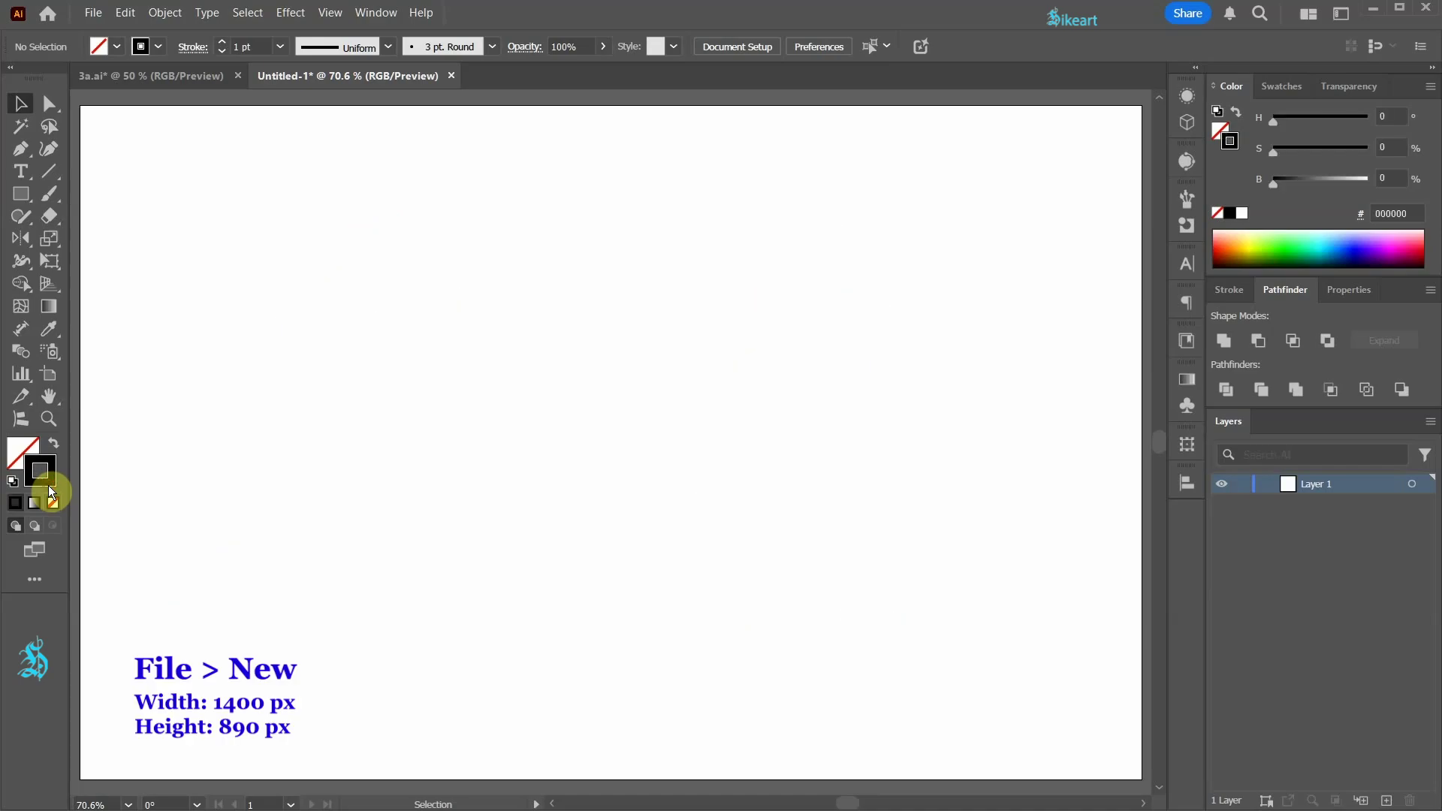
With a black stroke, draw a polygon near the top of the artboard and reduce it to three sides
{"action": "left_click", "coordinate": [42, 460]}
{"action": "left_click_drag", "start_coordinate": [21, 194], "coordinate": [112, 262]}
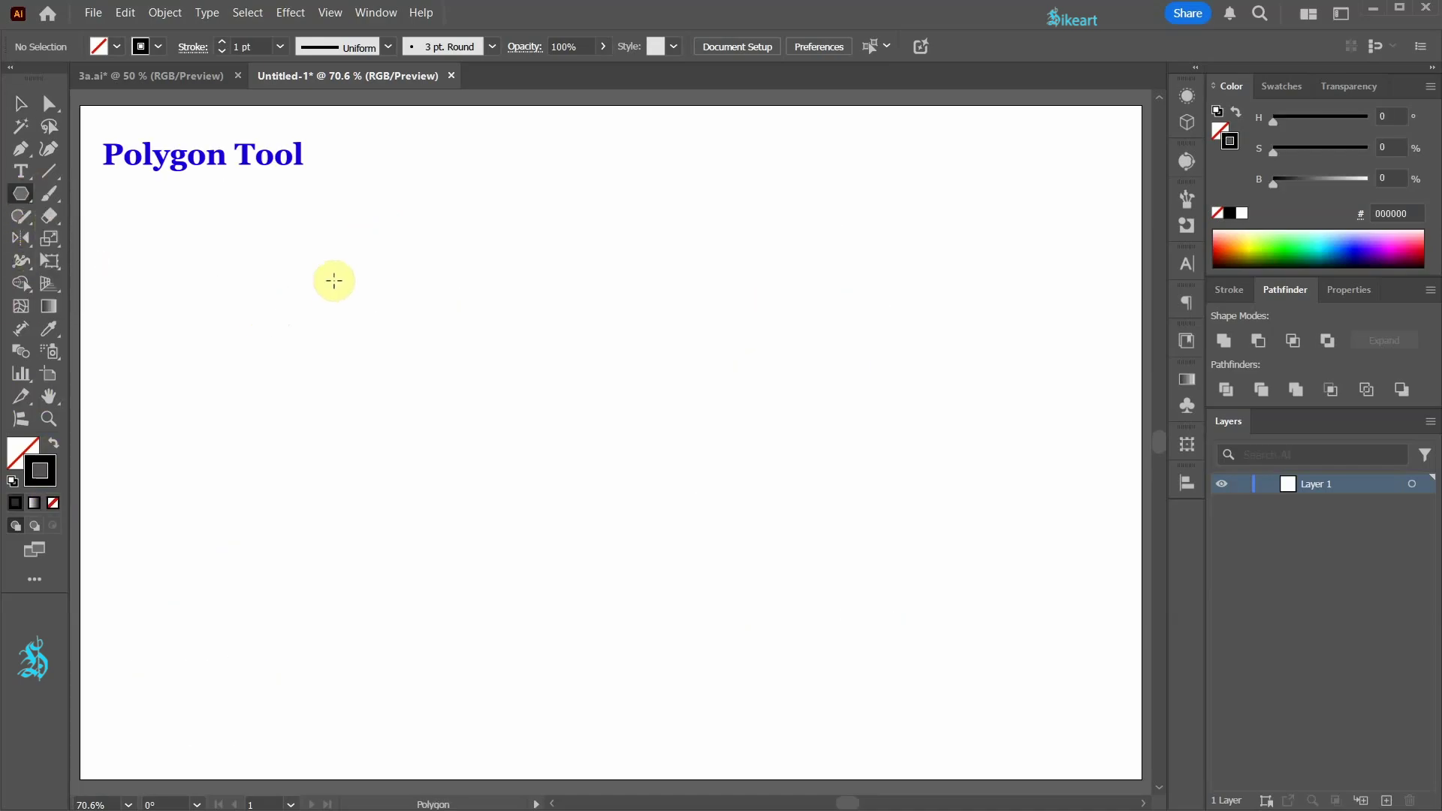
{"action": "left_click_drag", "start_coordinate": [499, 228], "coordinate": [533, 246]}
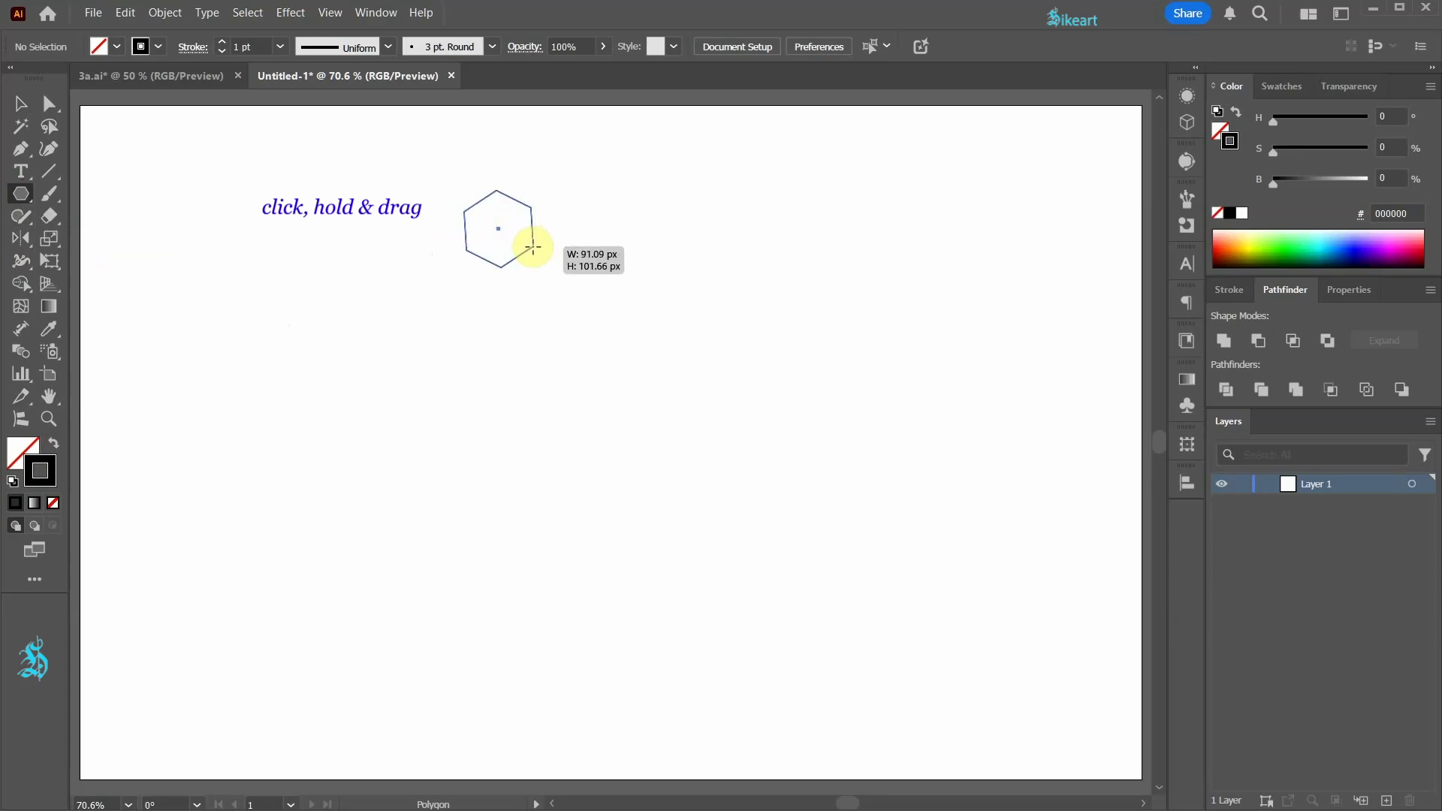
{"action": "key", "text": "Down"}
{"action": "left_click_drag", "start_coordinate": [533, 247], "coordinate": [594, 295]}
{"action": "key", "text": "Down"}
{"action": "key", "text": "Down"}
{"action": "key", "text": "Down"}
{"action": "key", "text": "shift"}
Squash the triangle into a wider, flatter shape of about 258 × 152 px
{"action": "key", "text": "v"}
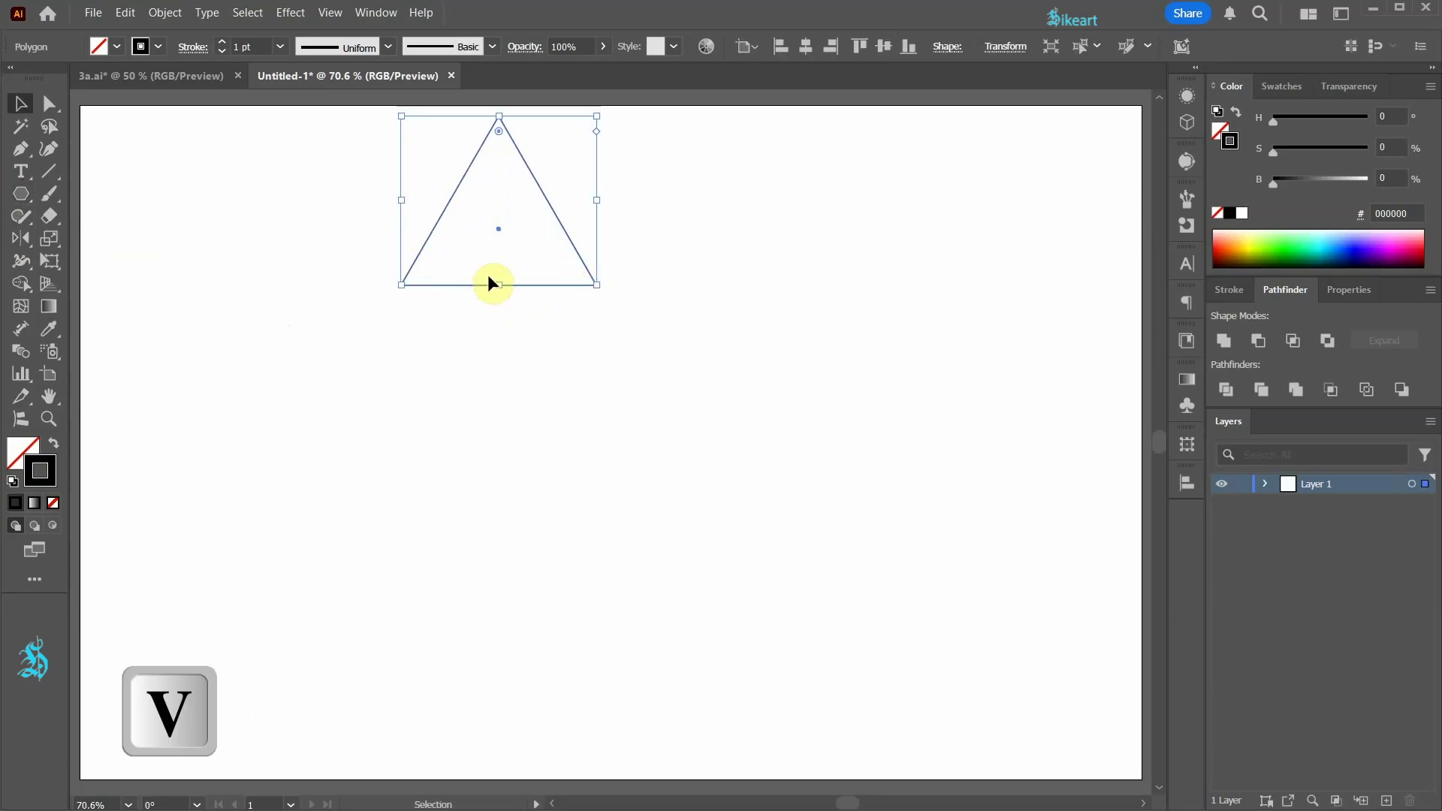
{"action": "left_click_drag", "start_coordinate": [501, 284], "coordinate": [493, 234]}
{"action": "key", "text": "a"}
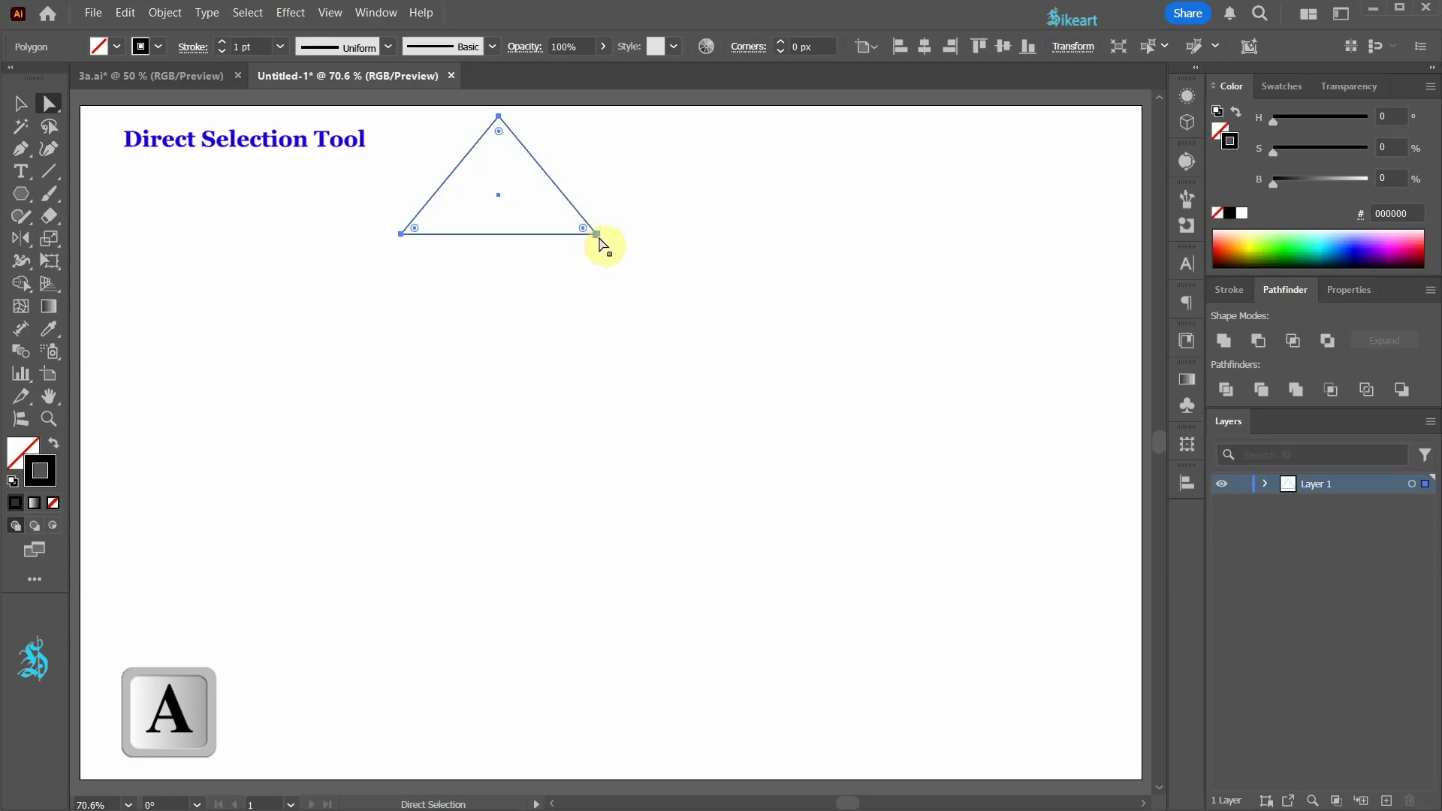
Raise the triangle's bottom-right corner and bow its bottom edge into a curve, forming a fan wedge
{"action": "left_click", "coordinate": [596, 233]}
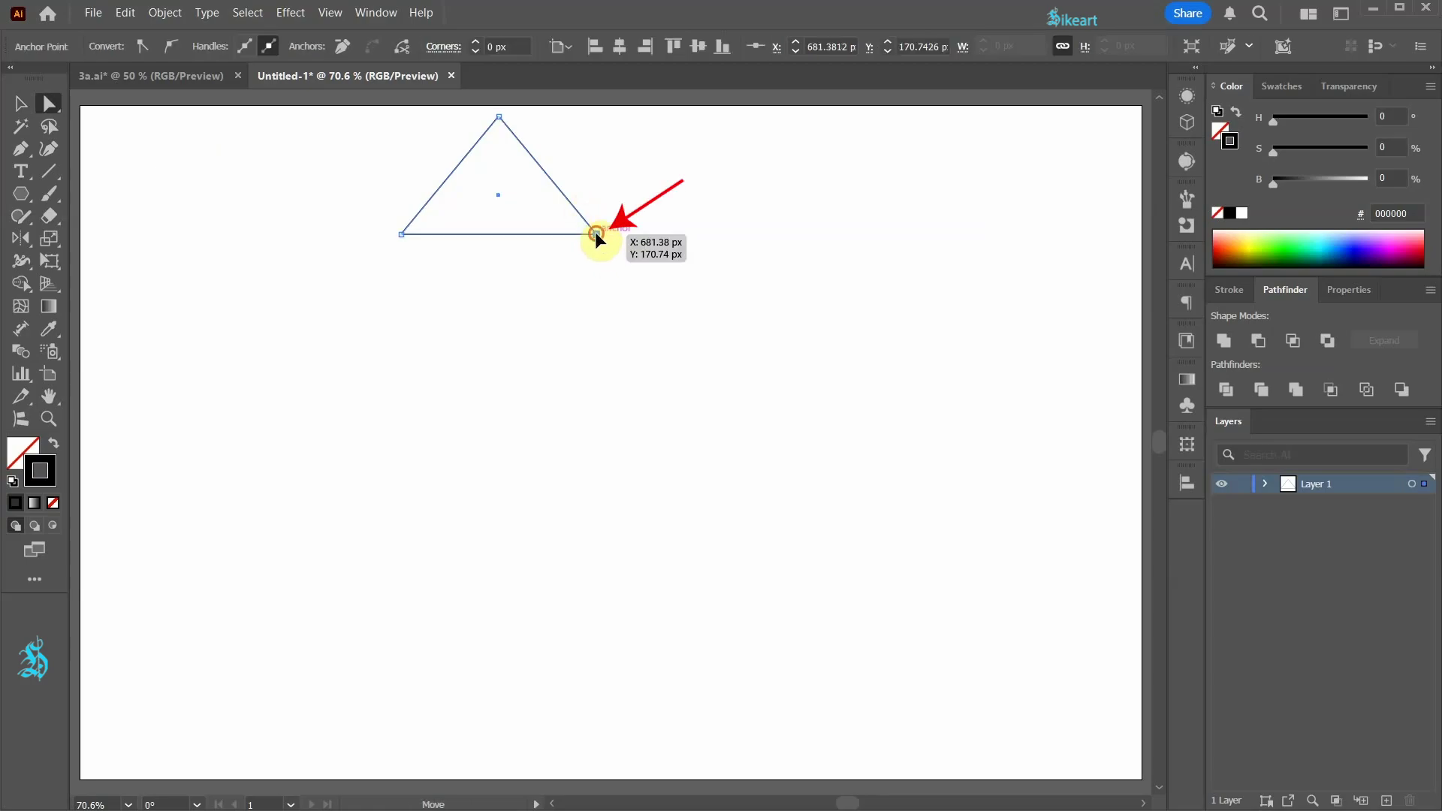
{"action": "left_click_drag", "start_coordinate": [595, 231], "coordinate": [579, 215]}
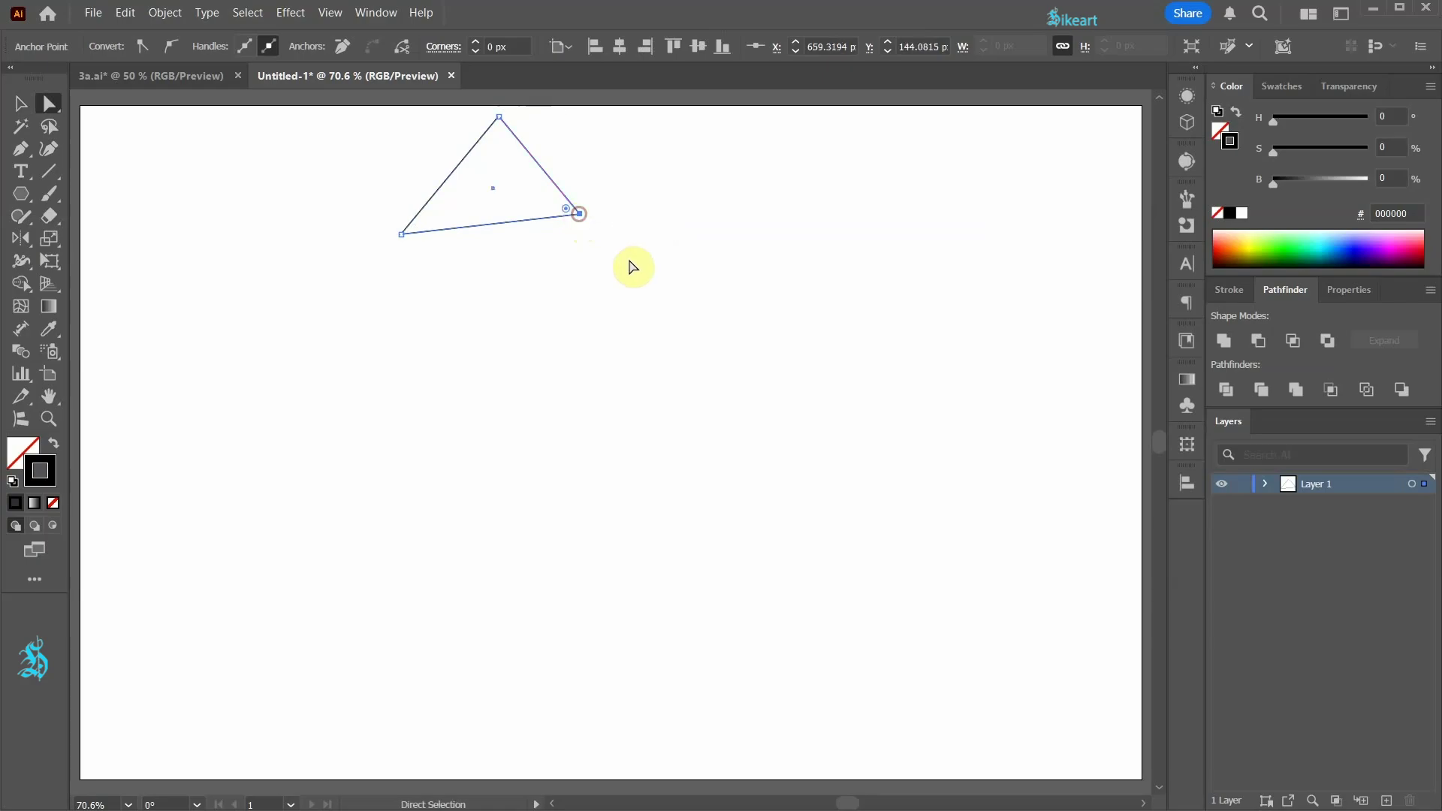
{"action": "left_click", "coordinate": [48, 154]}
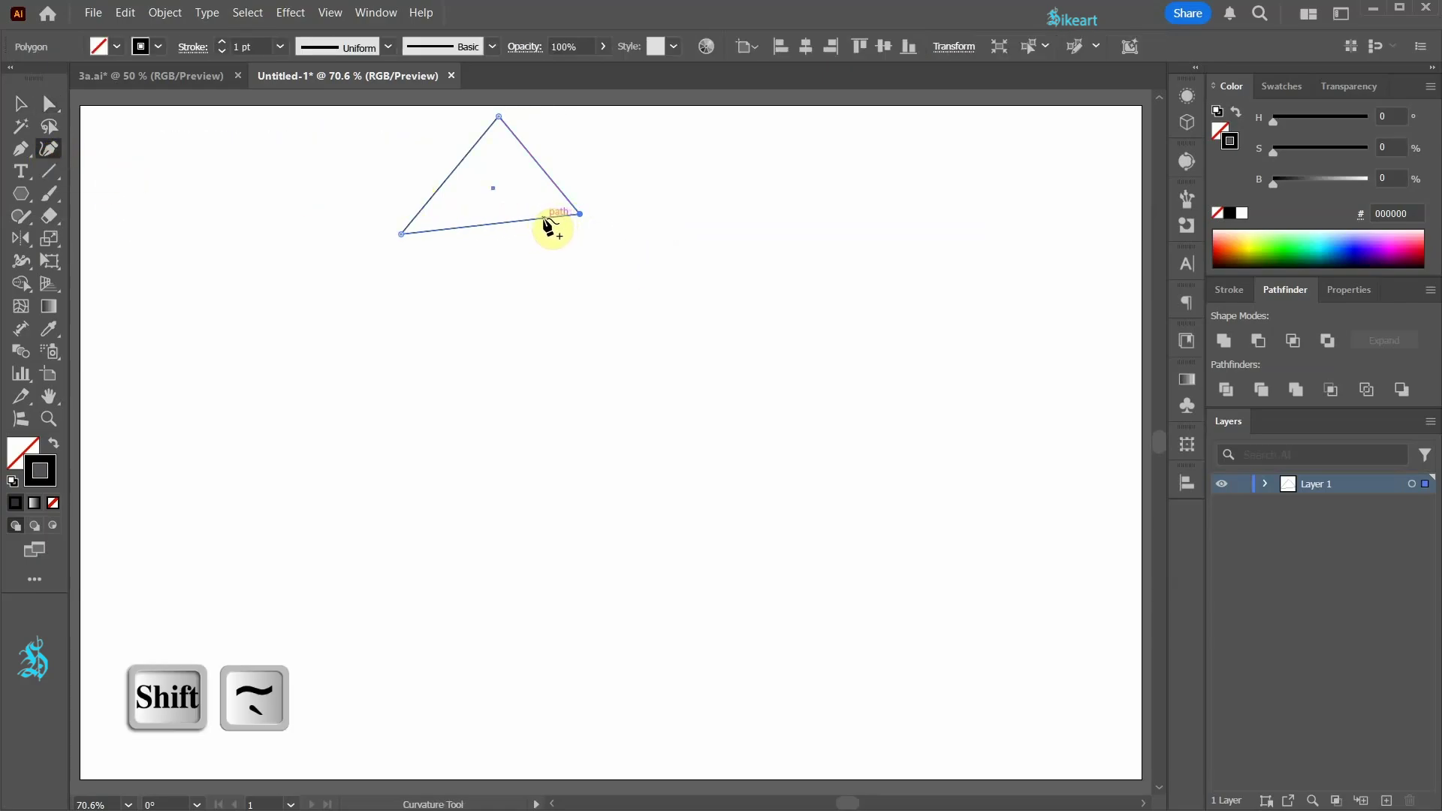
{"action": "left_click_drag", "start_coordinate": [545, 219], "coordinate": [552, 227]}
Apply a Transform effect to the wedge with 3 copies
{"action": "key", "text": "v"}
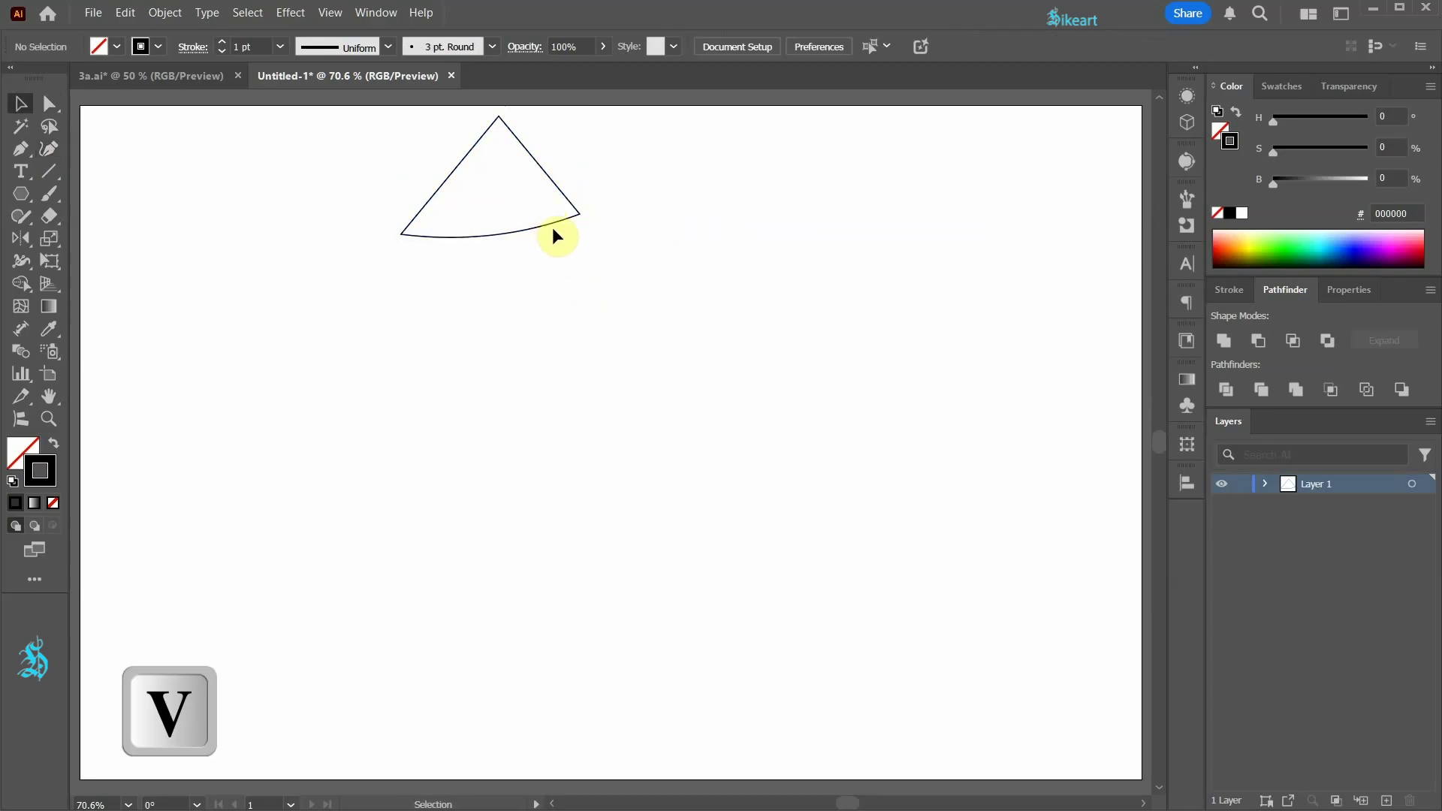
{"action": "left_click", "coordinate": [549, 226]}
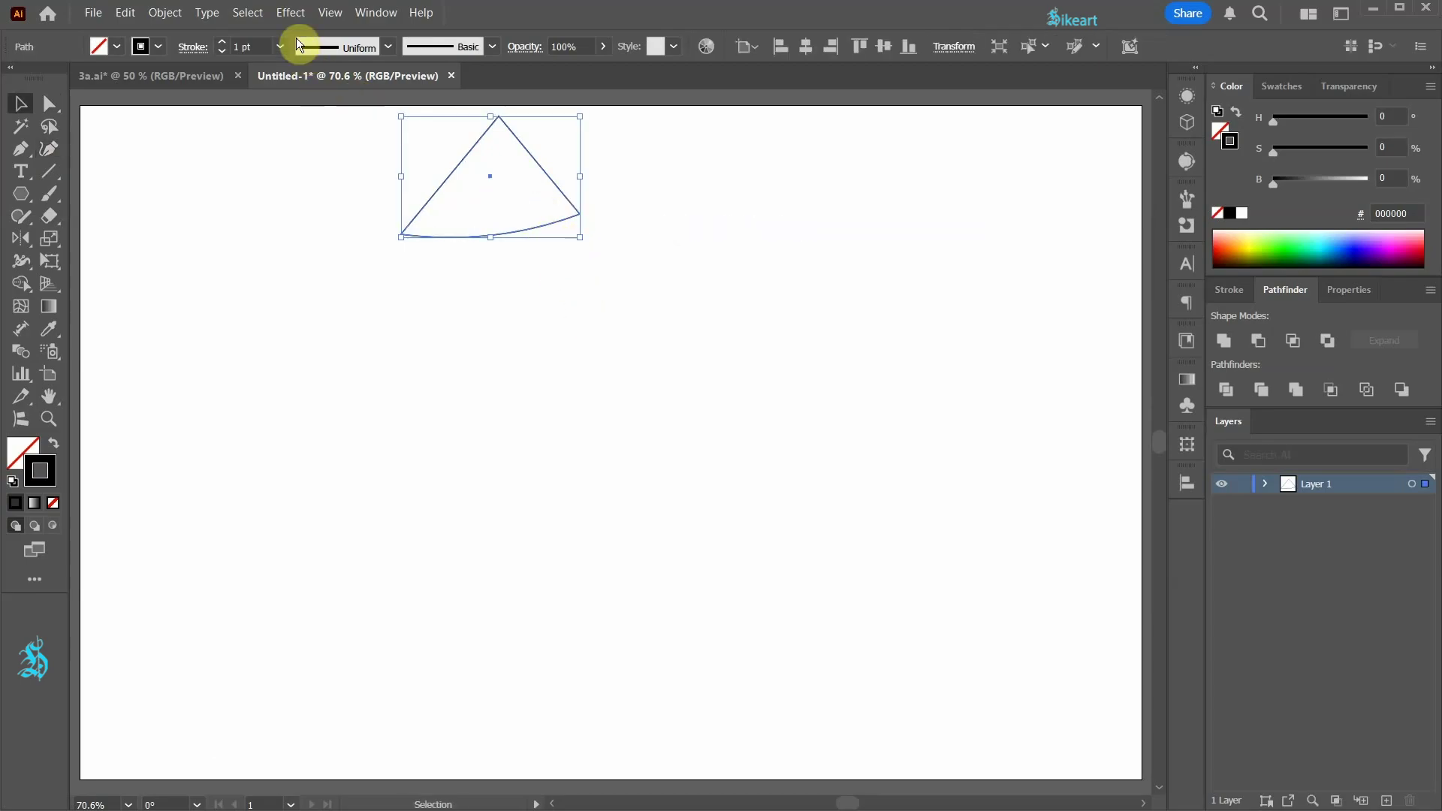
{"action": "left_click", "coordinate": [289, 13]}
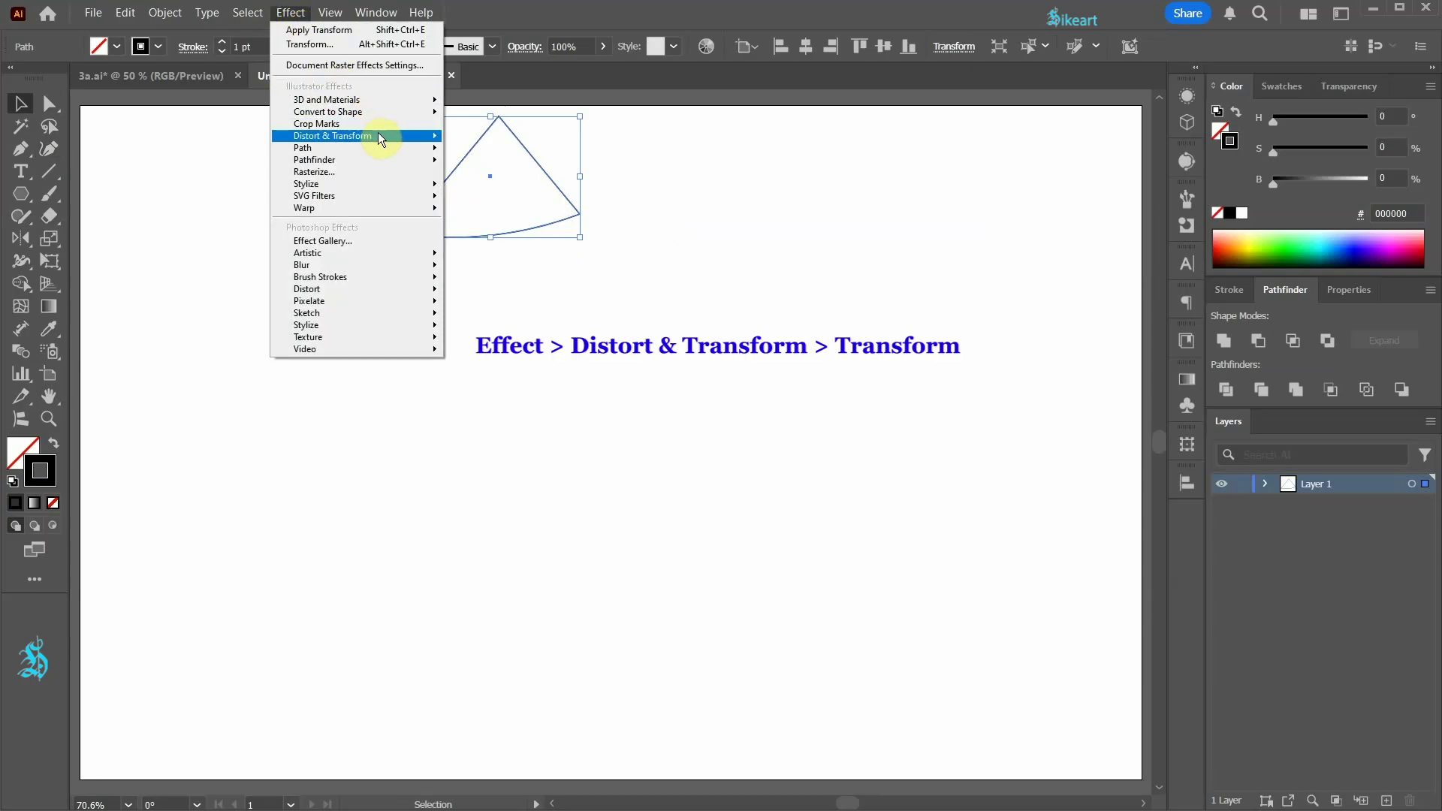
{"action": "mouse_move", "coordinate": [377, 133]}
{"action": "left_click", "coordinate": [522, 192]}
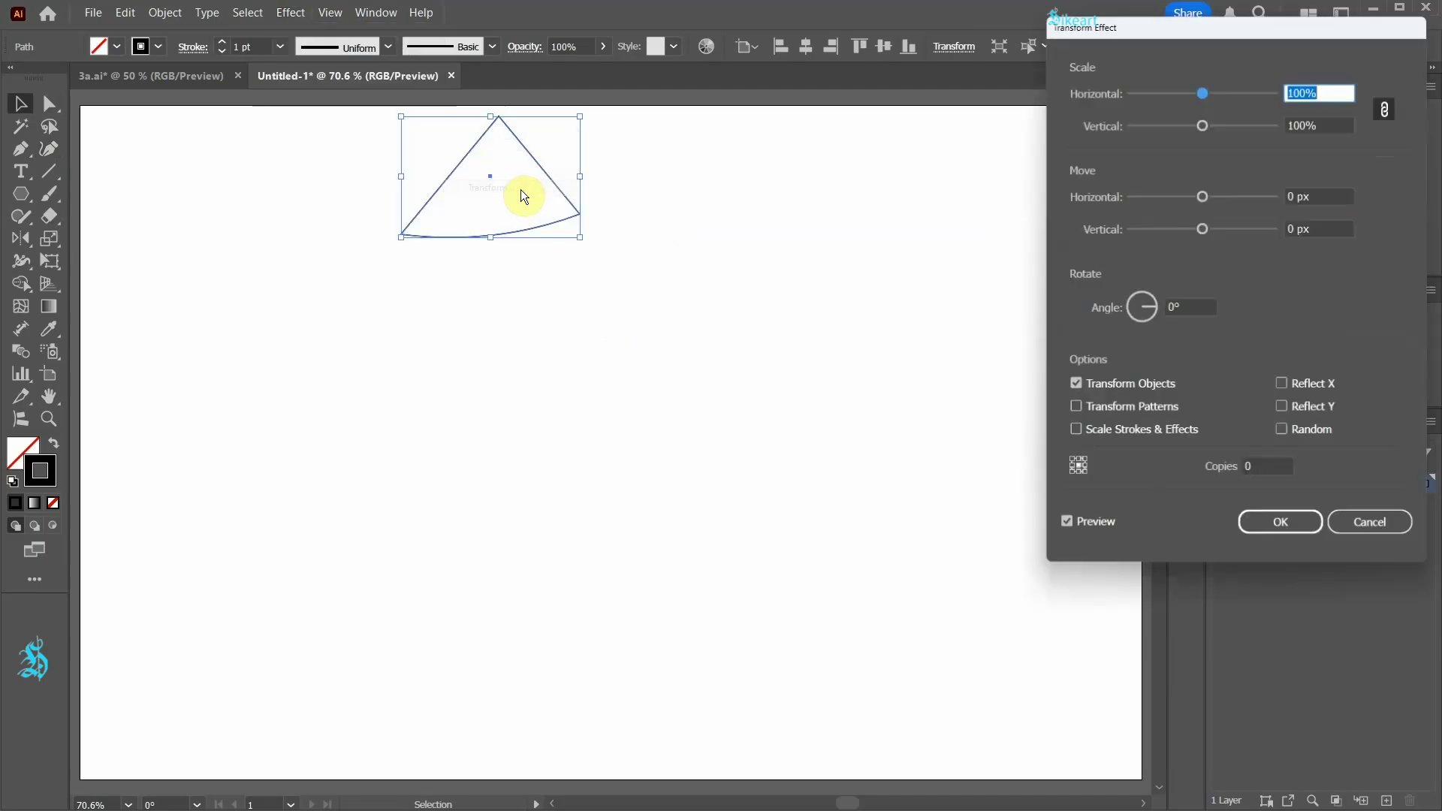
{"action": "double_click", "coordinate": [1261, 480]}
{"action": "type", "text": "3"}
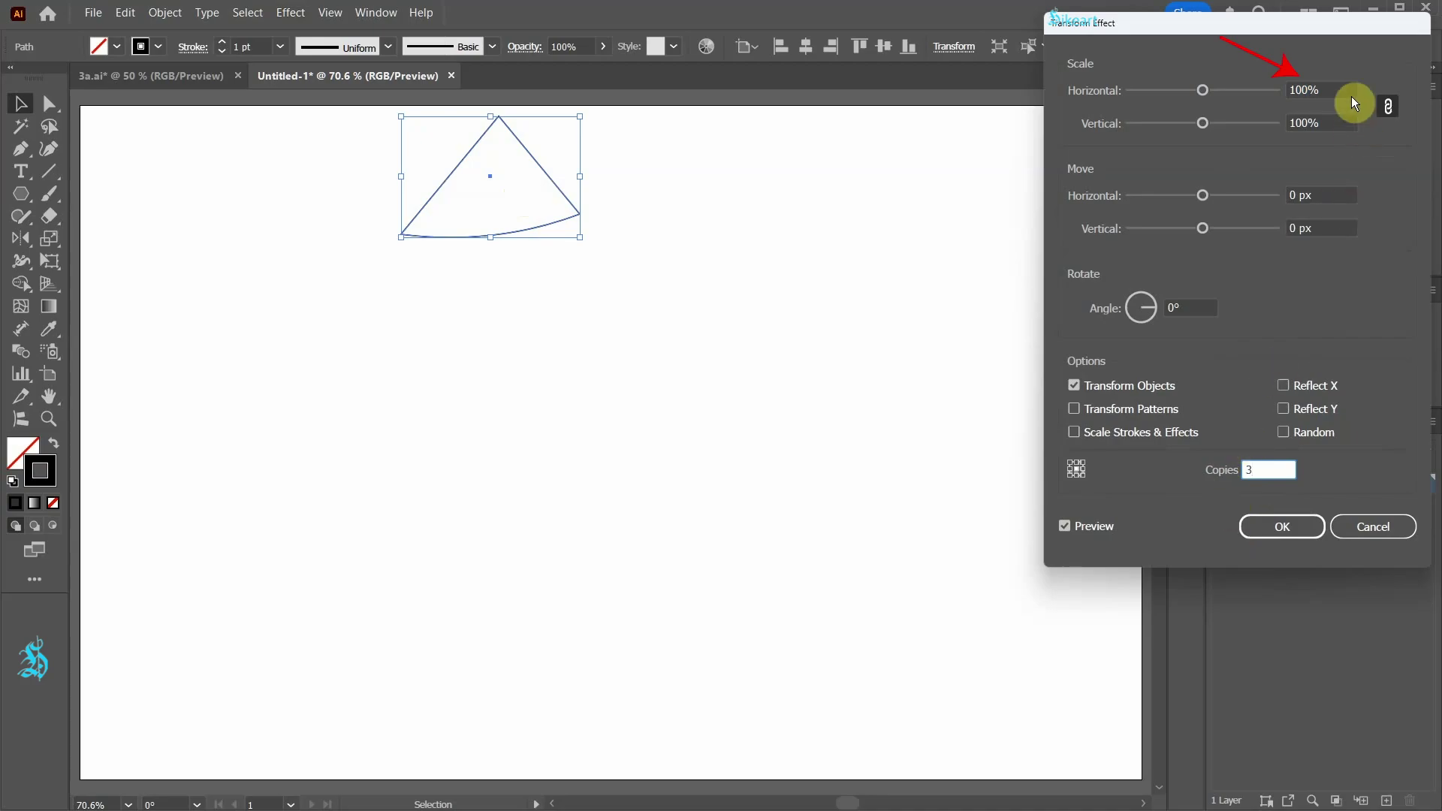
Scale the copies to 130% and shift them 61 px down so they stack as tiers
{"action": "double_click", "coordinate": [1321, 90]}
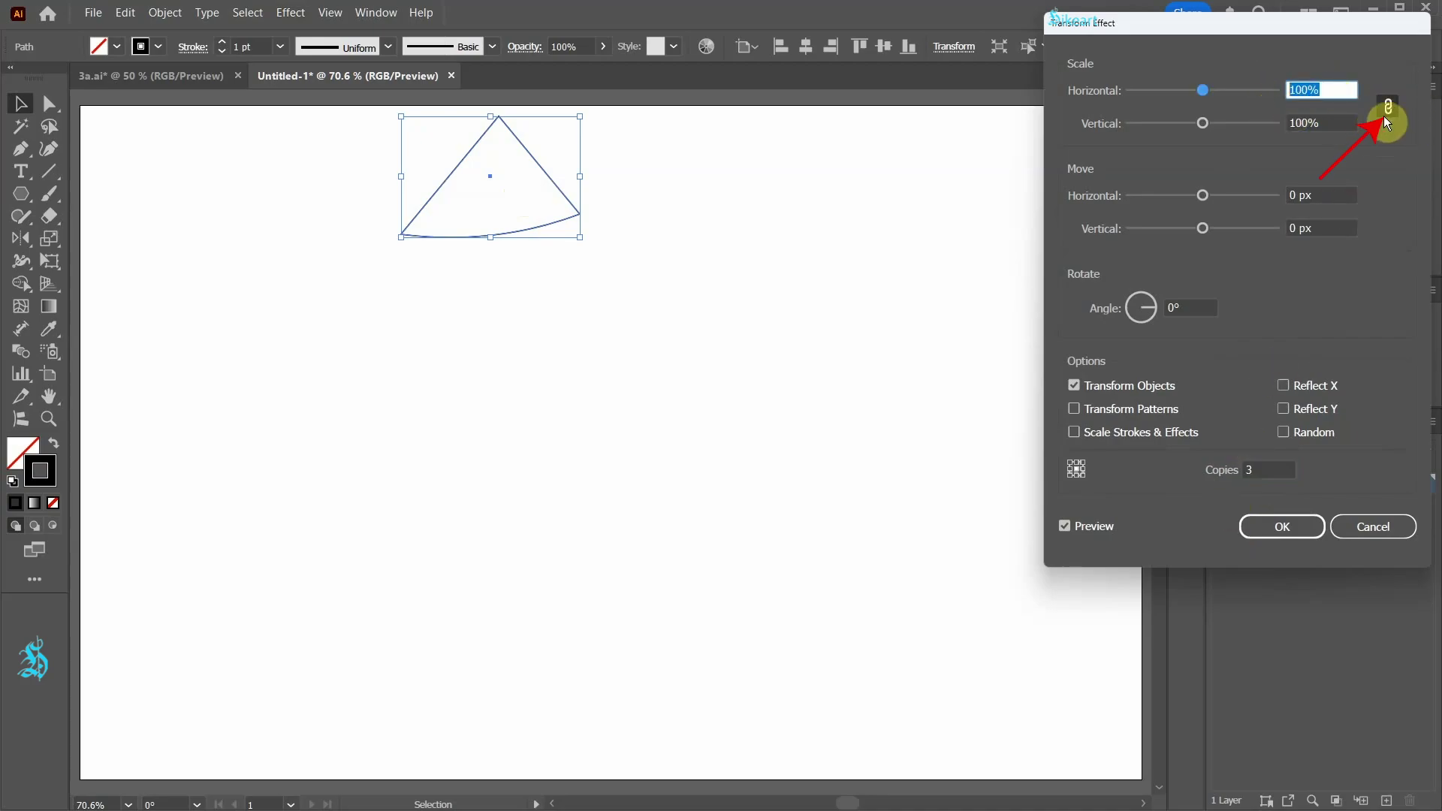
{"action": "key", "text": "Up"}
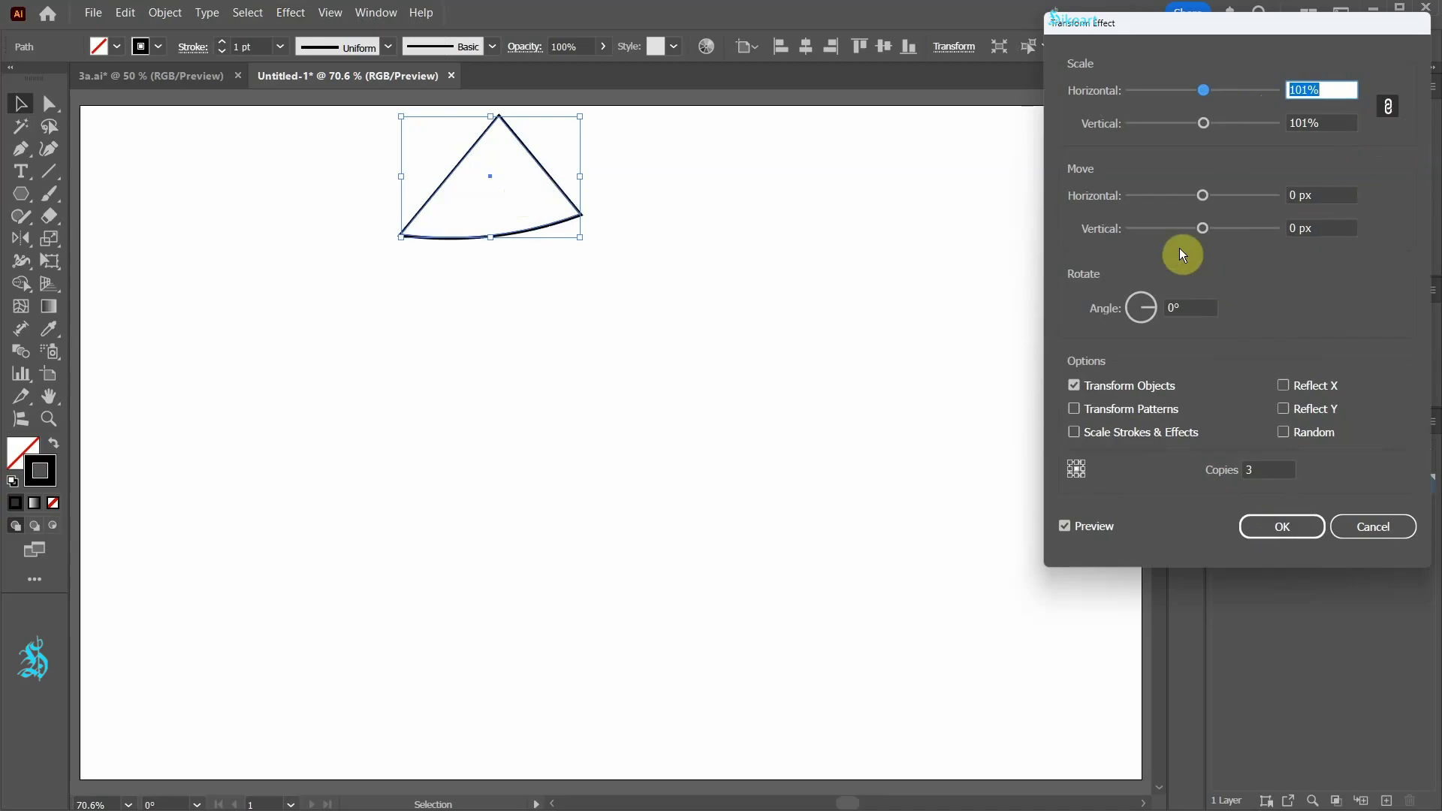
{"action": "key", "text": "Up"}
{"action": "key", "text": "Up"}
{"action": "key", "text": "Up"}
{"action": "key", "text": "Up"}
{"action": "key", "text": "Up"}
{"action": "key", "text": "Up"}
{"action": "key", "text": "Up"}
{"action": "key", "text": "Up"}
{"action": "key", "text": "Up"}
{"action": "key", "text": "Up"}
{"action": "key", "text": "Up"}
{"action": "key", "text": "Up"}
{"action": "key", "text": "Up"}
{"action": "key", "text": "Up"}
{"action": "key", "text": "Up"}
{"action": "key", "text": "Up"}
{"action": "key", "text": "Up"}
{"action": "key", "text": "Up"}
{"action": "key", "text": "Up"}
{"action": "key", "text": "Up"}
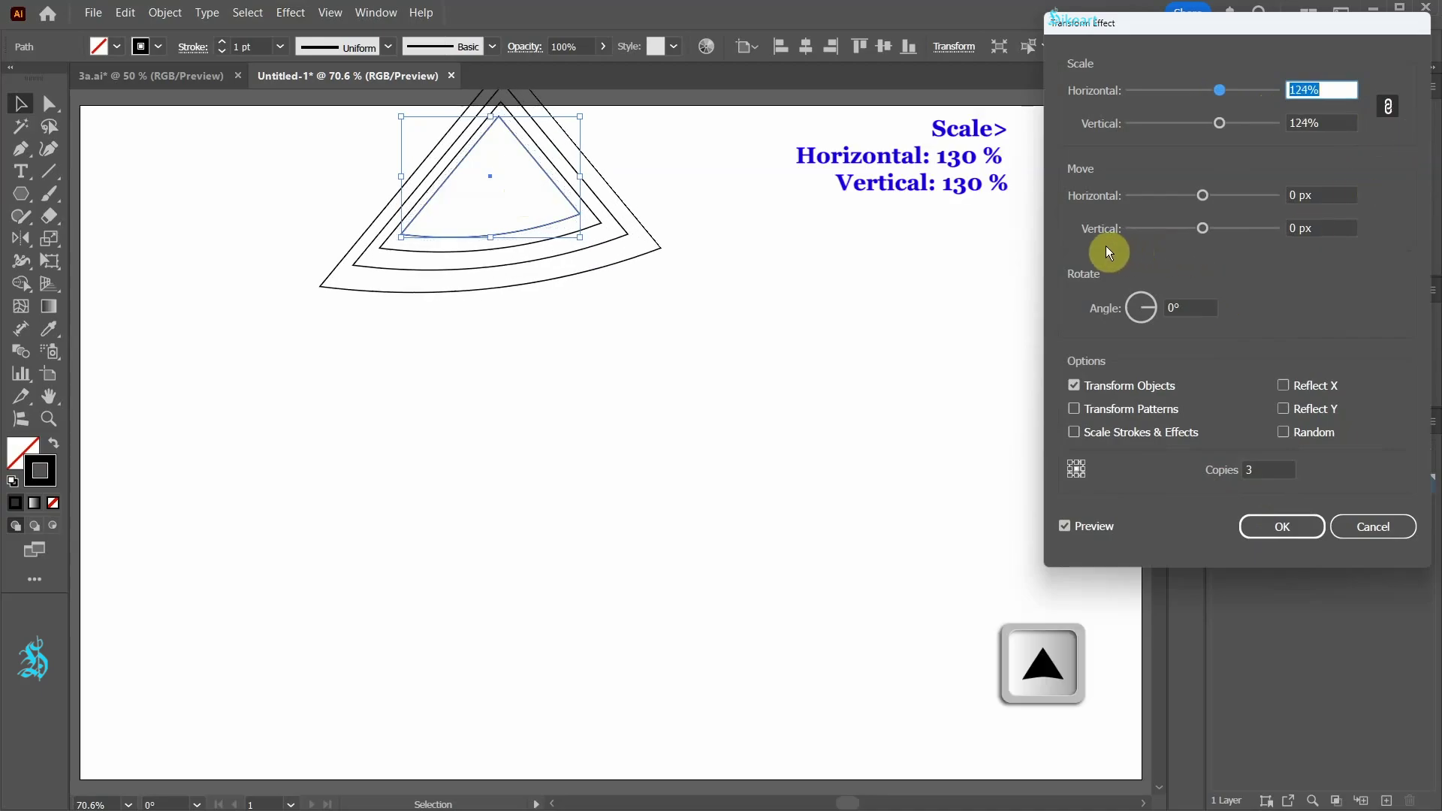
{"action": "key", "text": "Up"}
{"action": "key", "text": "Up"}
{"action": "key", "text": "Up"}
{"action": "key", "text": "Up"}
{"action": "key", "text": "Up"}
{"action": "key", "text": "Up"}
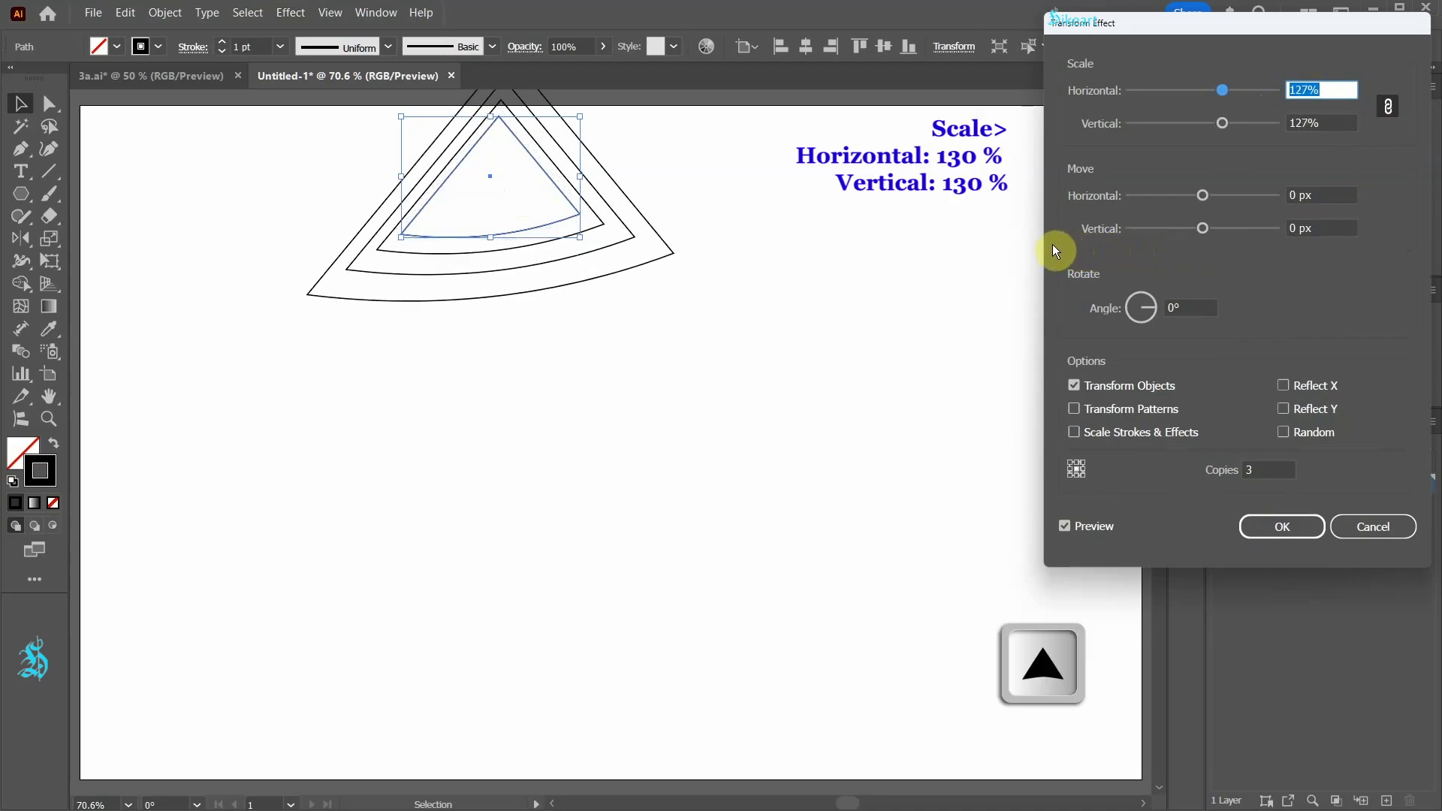
{"action": "left_click", "coordinate": [1303, 228]}
{"action": "key", "text": "Up"}
{"action": "key", "text": "Up"}
{"action": "key", "text": "Up"}
{"action": "key", "text": "Up"}
{"action": "key", "text": "Up"}
{"action": "key", "text": "Up"}
{"action": "key", "text": "Up"}
{"action": "key", "text": "Up"}
{"action": "key", "text": "Up"}
{"action": "key", "text": "Up"}
{"action": "key", "text": "Up"}
{"action": "key", "text": "Up"}
{"action": "key", "text": "Up"}
{"action": "key", "text": "Up"}
{"action": "key", "text": "Up"}
{"action": "key", "text": "Up"}
{"action": "key", "text": "Up"}
{"action": "key", "text": "Up"}
{"action": "key", "text": "Up"}
{"action": "key", "text": "Up"}
{"action": "key", "text": "Up"}
{"action": "key", "text": "Up"}
{"action": "key", "text": "Up"}
{"action": "key", "text": "Up"}
{"action": "key", "text": "Up"}
{"action": "key", "text": "Up"}
{"action": "key", "text": "Up"}
{"action": "key", "text": "Up"}
{"action": "key", "text": "Up"}
{"action": "key", "text": "Up"}
{"action": "key", "text": "Up"}
{"action": "key", "text": "Up"}
{"action": "key", "text": "Up"}
{"action": "key", "text": "Up"}
{"action": "key", "text": "Up"}
{"action": "key", "text": "Up"}
{"action": "key", "text": "Up"}
{"action": "key", "text": "Up"}
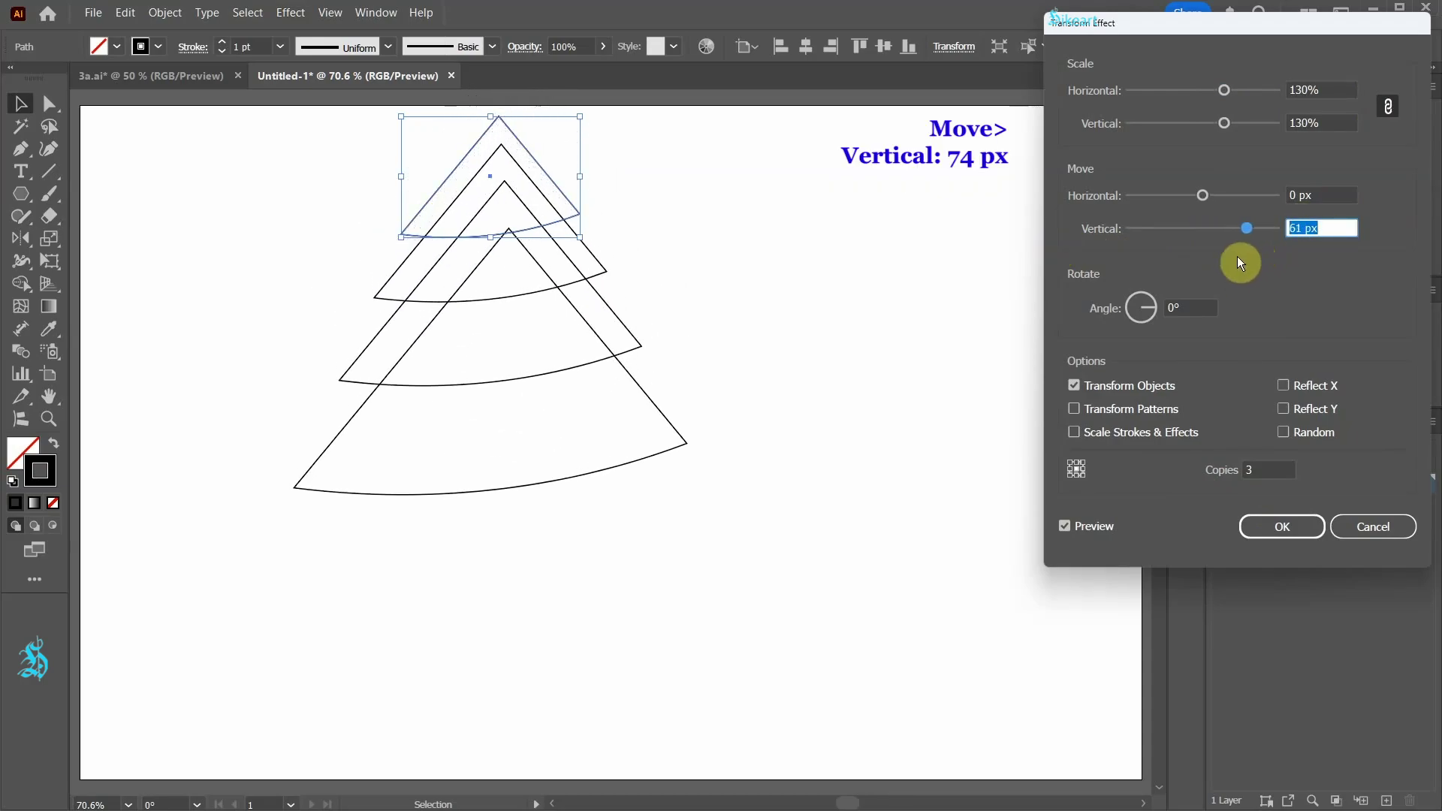
{"action": "key", "text": "Up"}
{"action": "key", "text": "Up"}
{"action": "key", "text": "Up"}
{"action": "key", "text": "Up"}
{"action": "key", "text": "Up"}
{"action": "key", "text": "Up"}
{"action": "key", "text": "Up"}
{"action": "key", "text": "Up"}
{"action": "key", "text": "Up"}
{"action": "key", "text": "Up"}
{"action": "key", "text": "Up"}
{"action": "key", "text": "Up"}
{"action": "key", "text": "Up"}
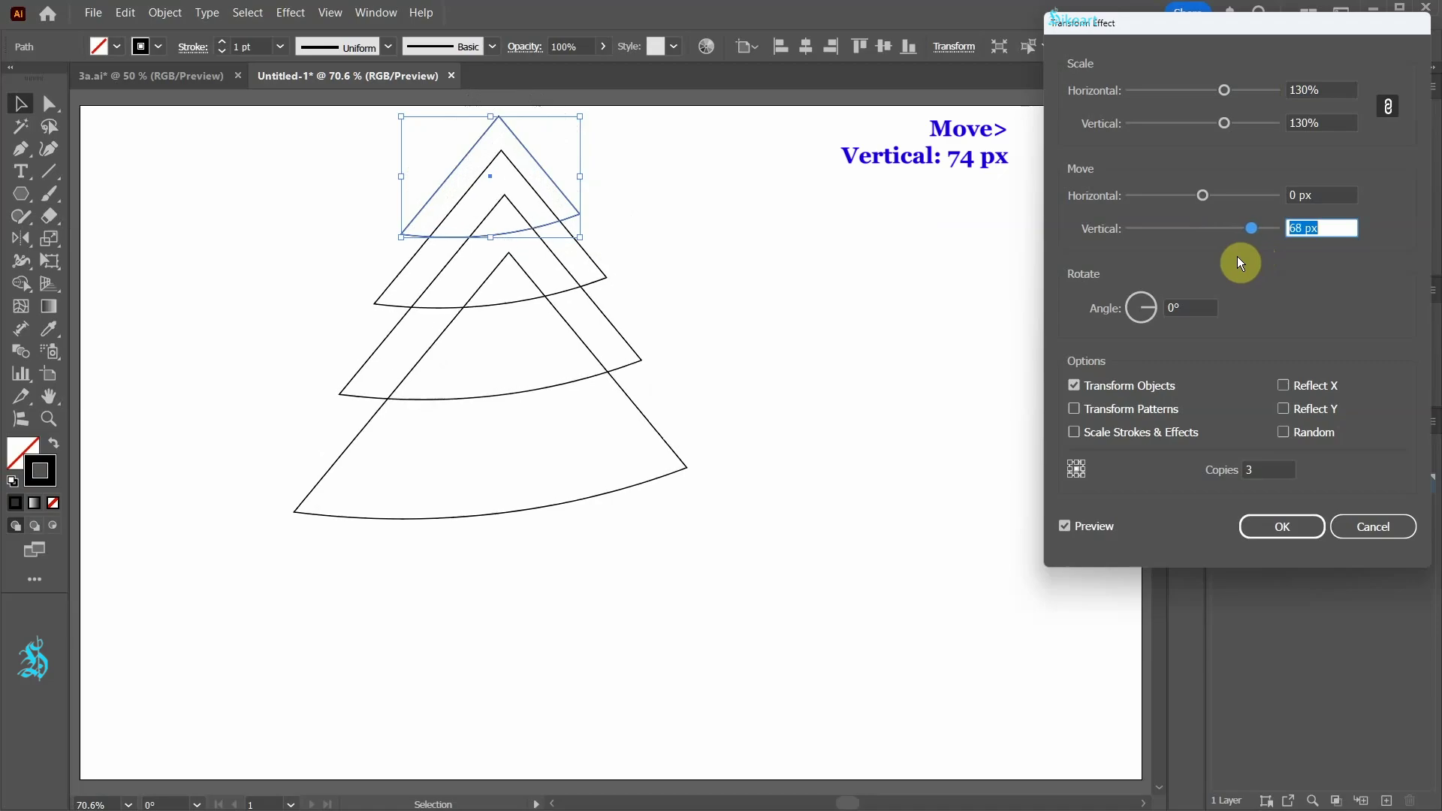
Confirm the Transform effect, then Expand Appearance and Ungroup All to get four separate tier paths
{"action": "left_click", "coordinate": [1295, 526]}
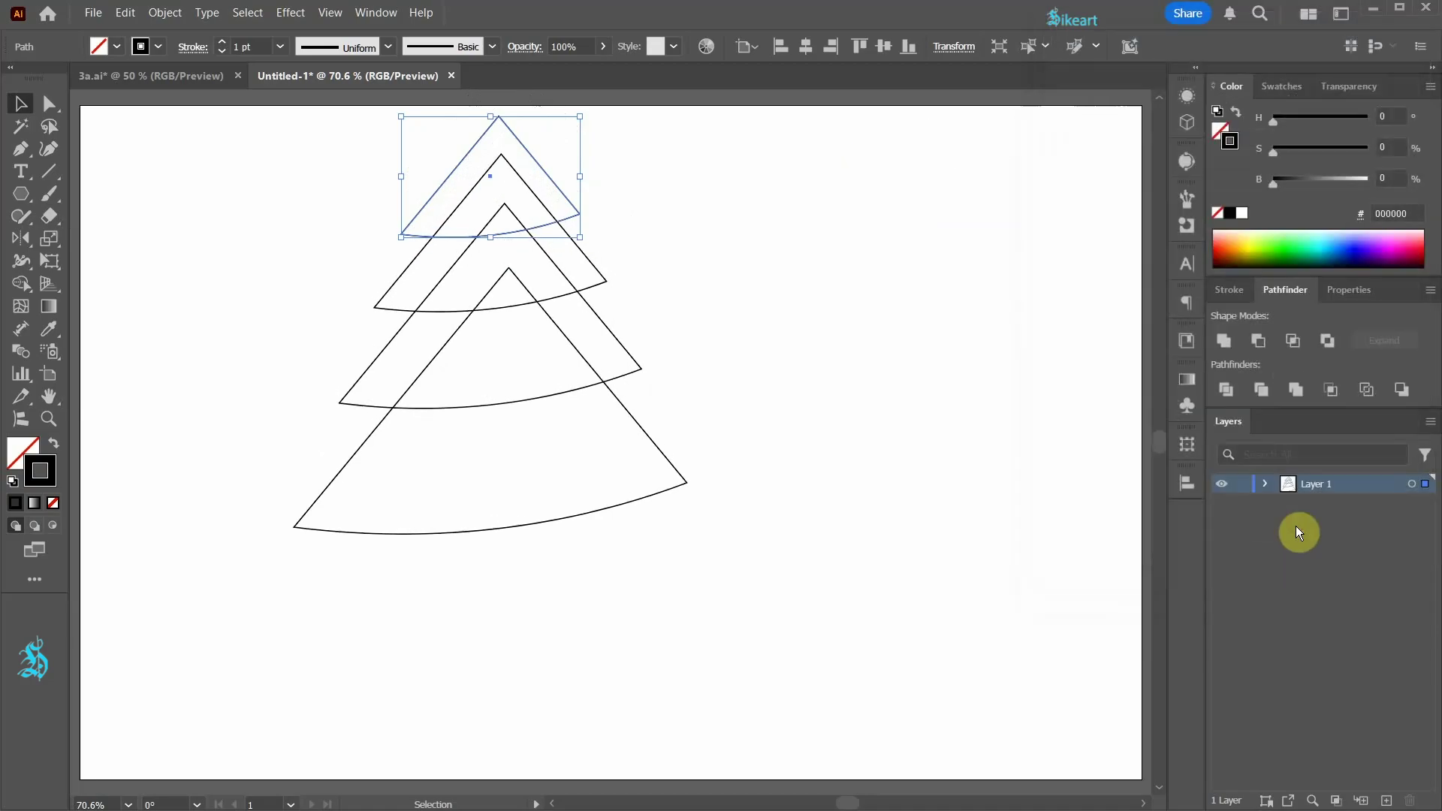
{"action": "left_click", "coordinate": [163, 13]}
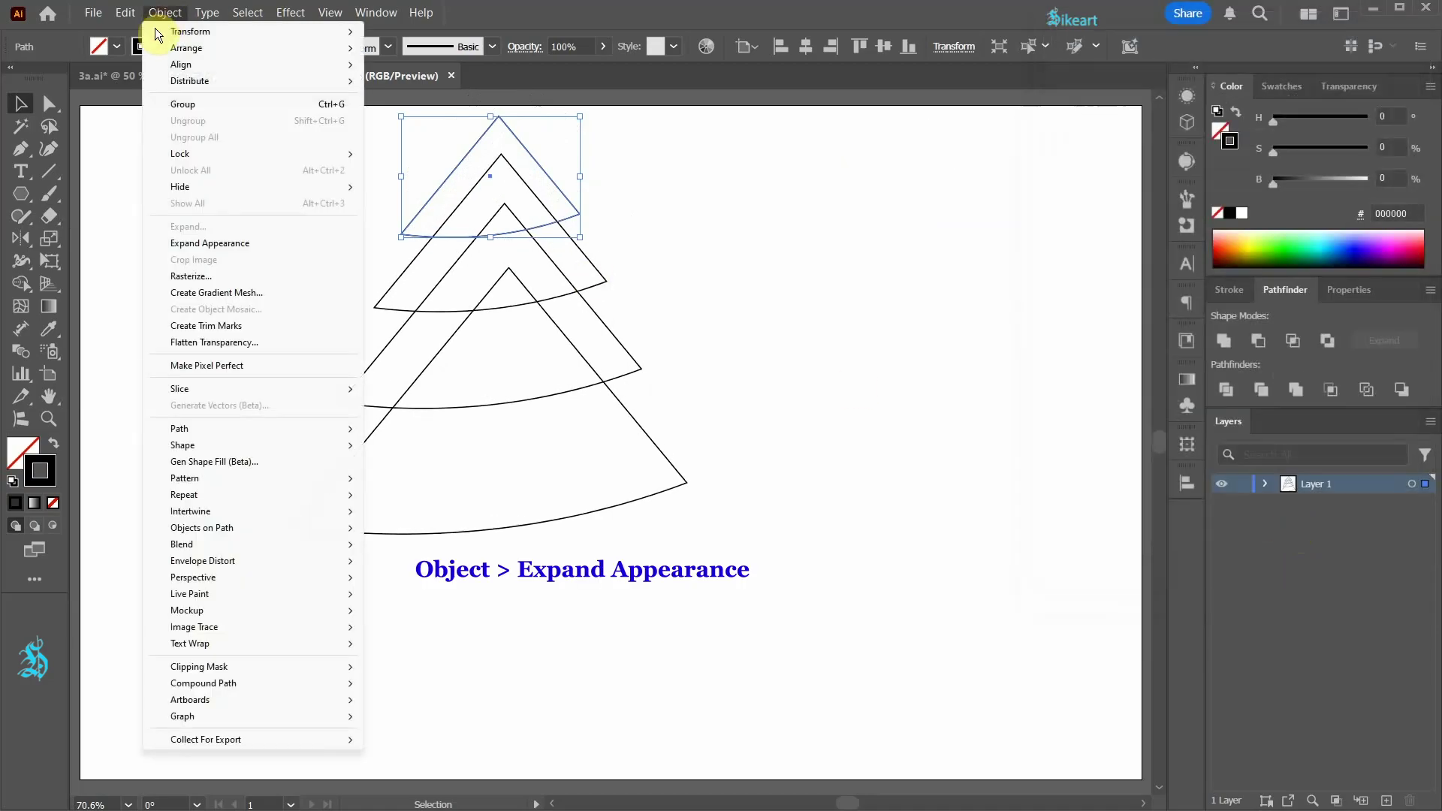
{"action": "left_click", "coordinate": [210, 244]}
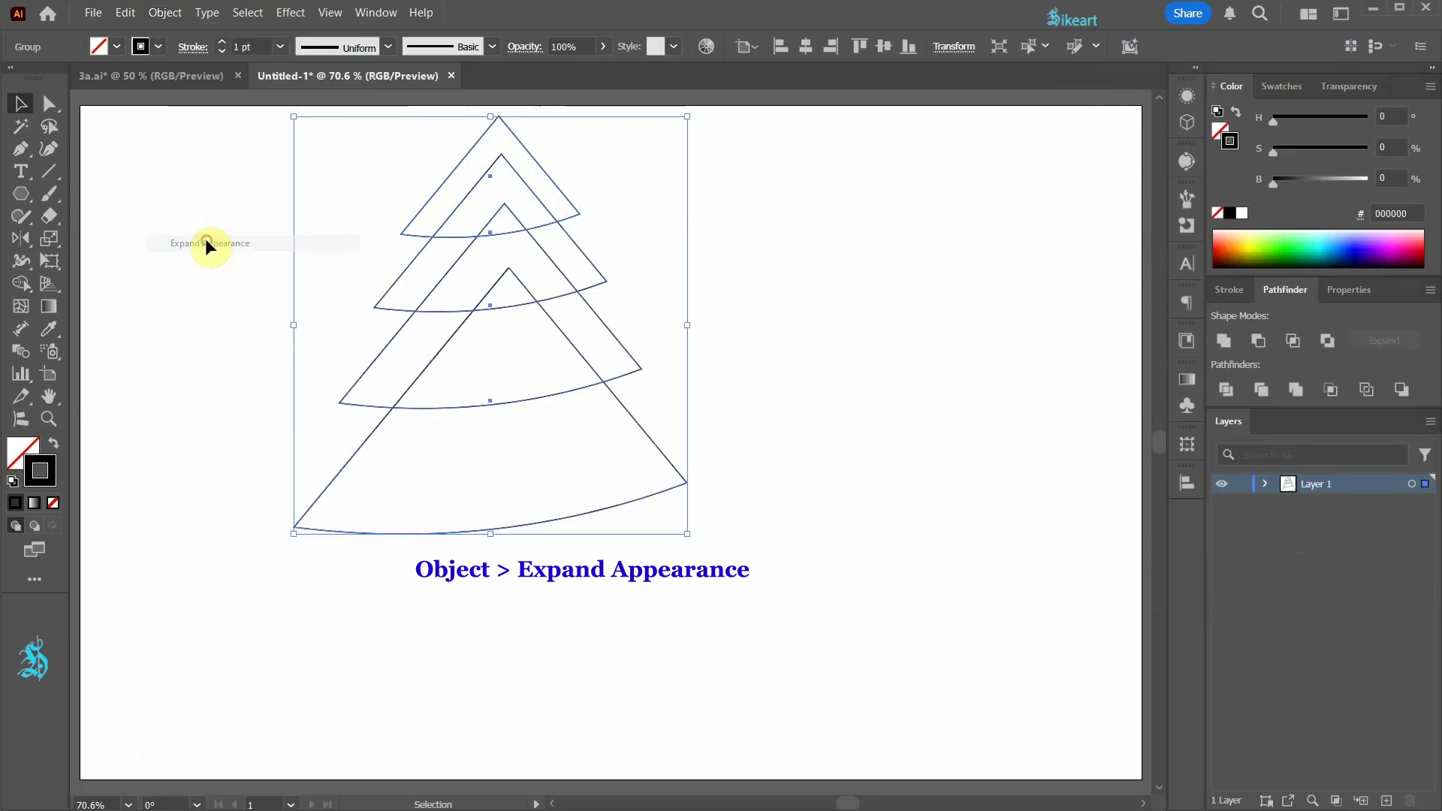
{"action": "left_click", "coordinate": [165, 13]}
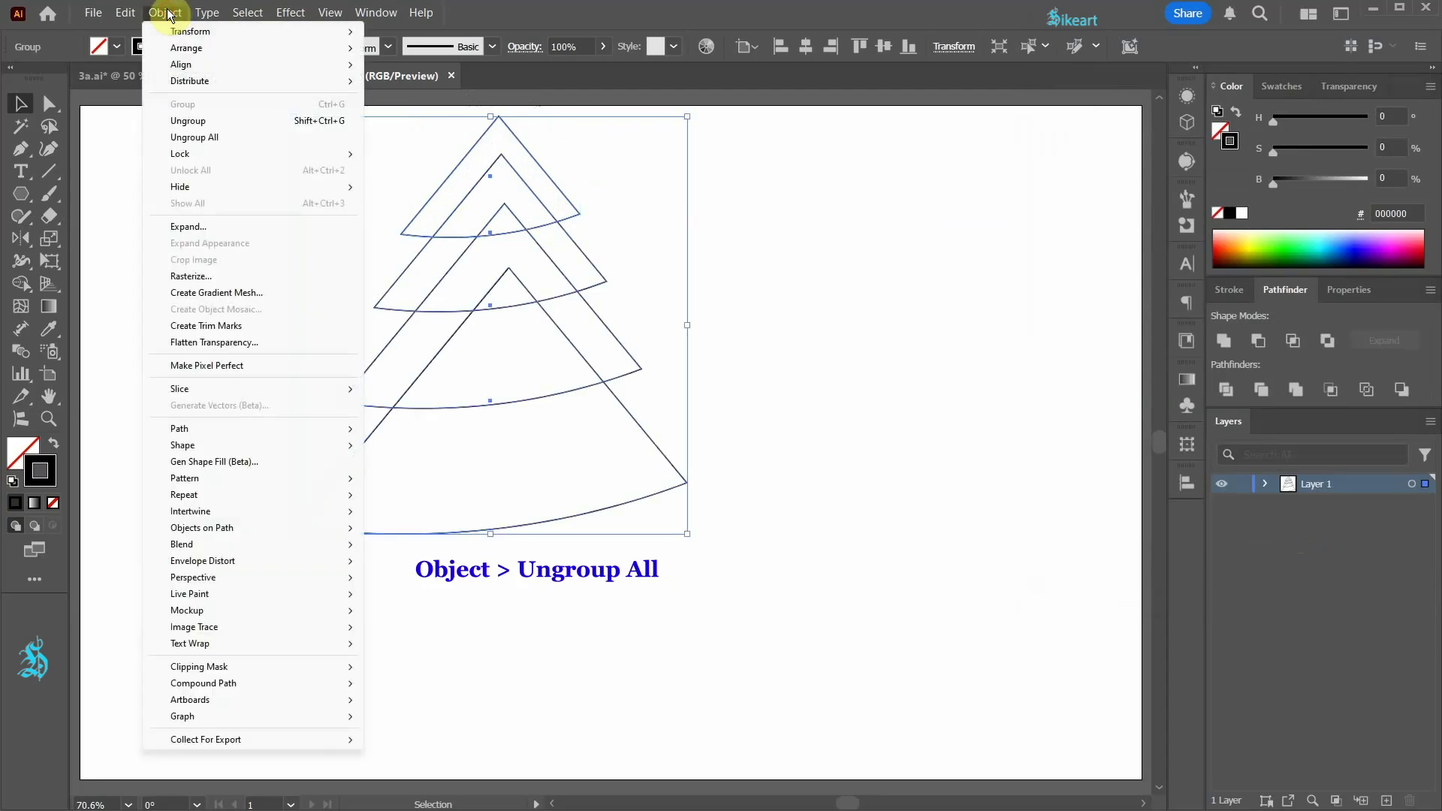
{"action": "left_click", "coordinate": [201, 145]}
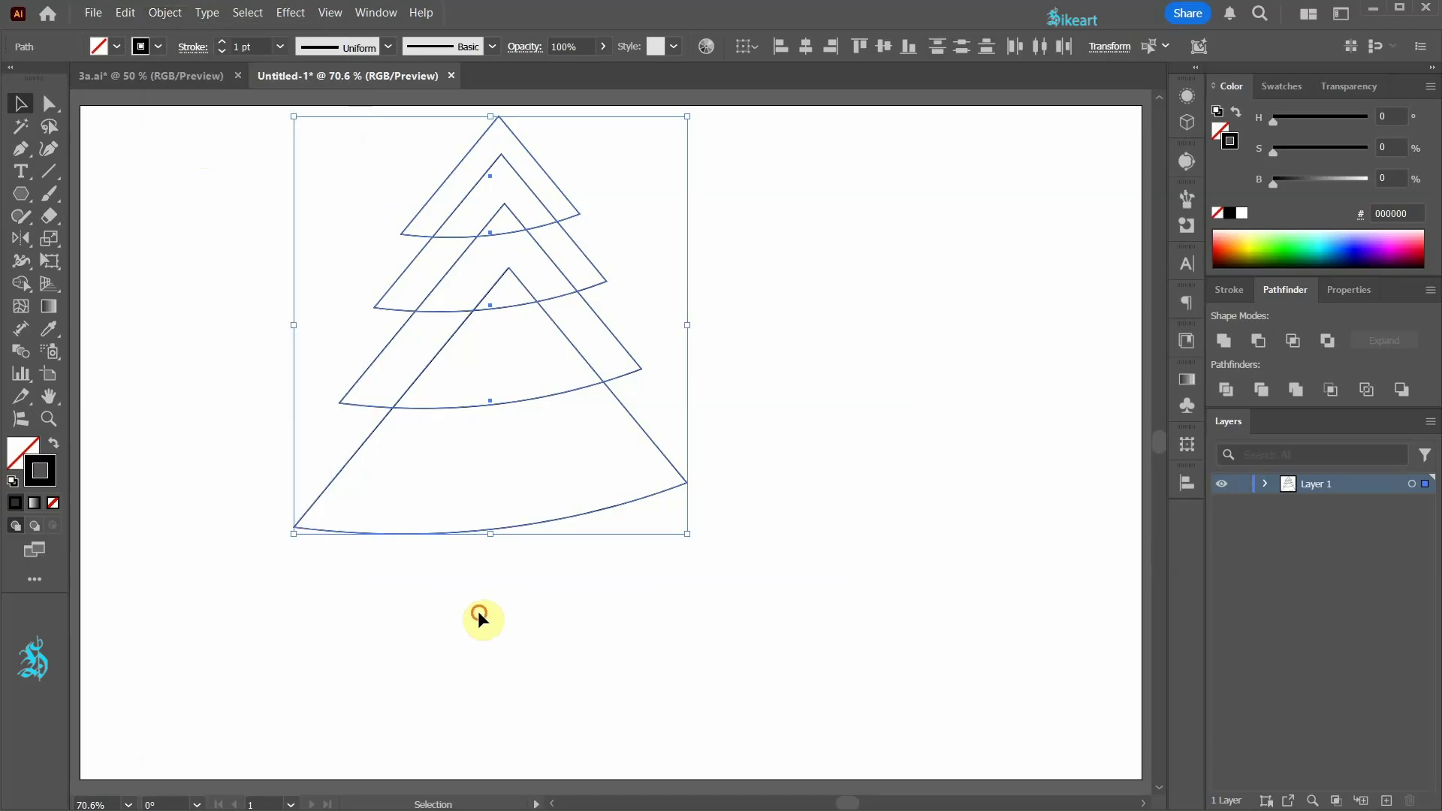
{"action": "left_click", "coordinate": [470, 601]}
Draw a rectangle trunk and position it beneath the bottom tier
{"action": "key", "text": "m"}
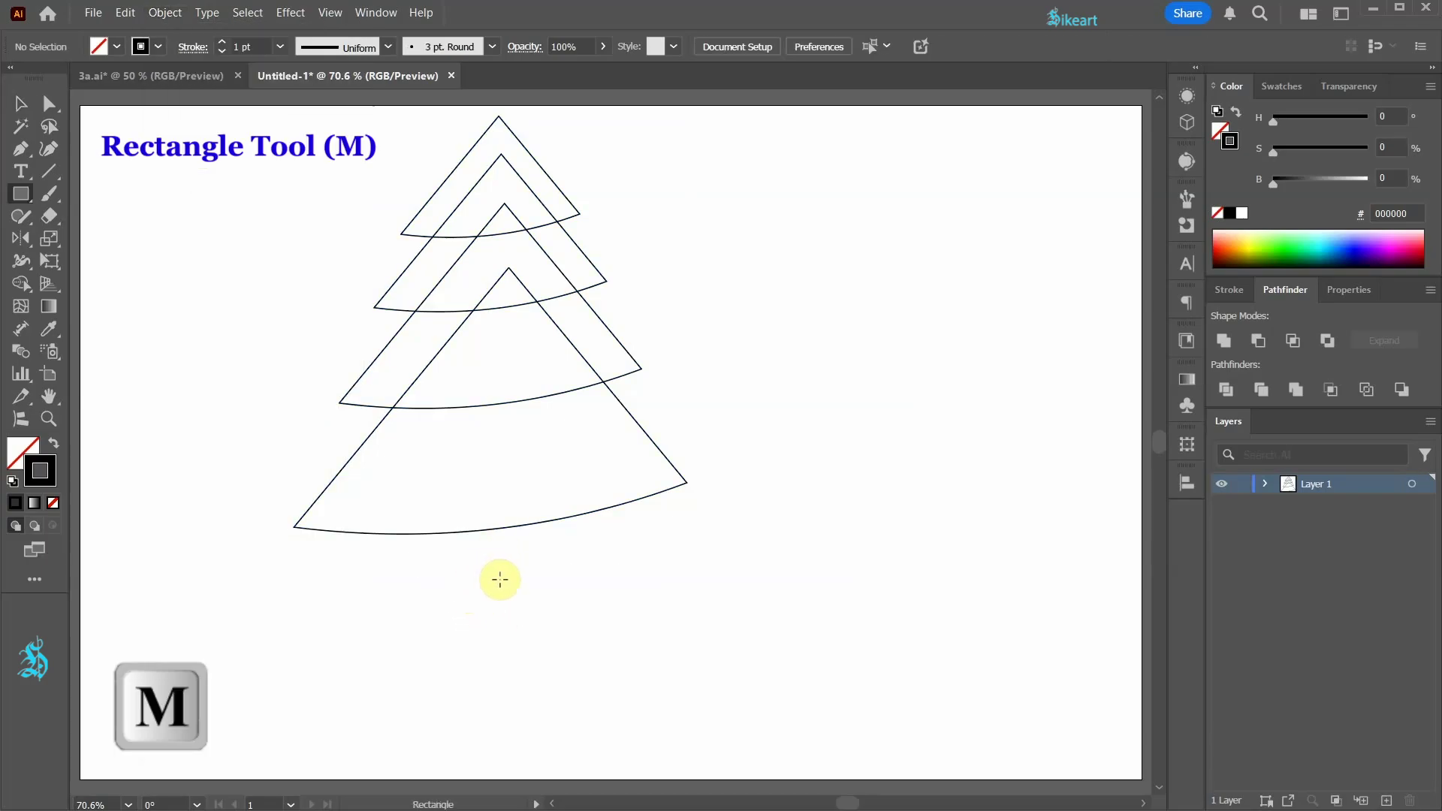
{"action": "mouse_move", "coordinate": [498, 567]}
{"action": "left_mouse_down"}
{"action": "mouse_move", "coordinate": [548, 589]}
{"action": "mouse_move", "coordinate": [589, 635]}
{"action": "mouse_move", "coordinate": [516, 601]}
{"action": "mouse_move", "coordinate": [508, 570]}
{"action": "left_mouse_up"}
{"action": "key", "text": "v"}
{"action": "left_click", "coordinate": [566, 643]}
{"action": "left_click", "coordinate": [594, 593]}
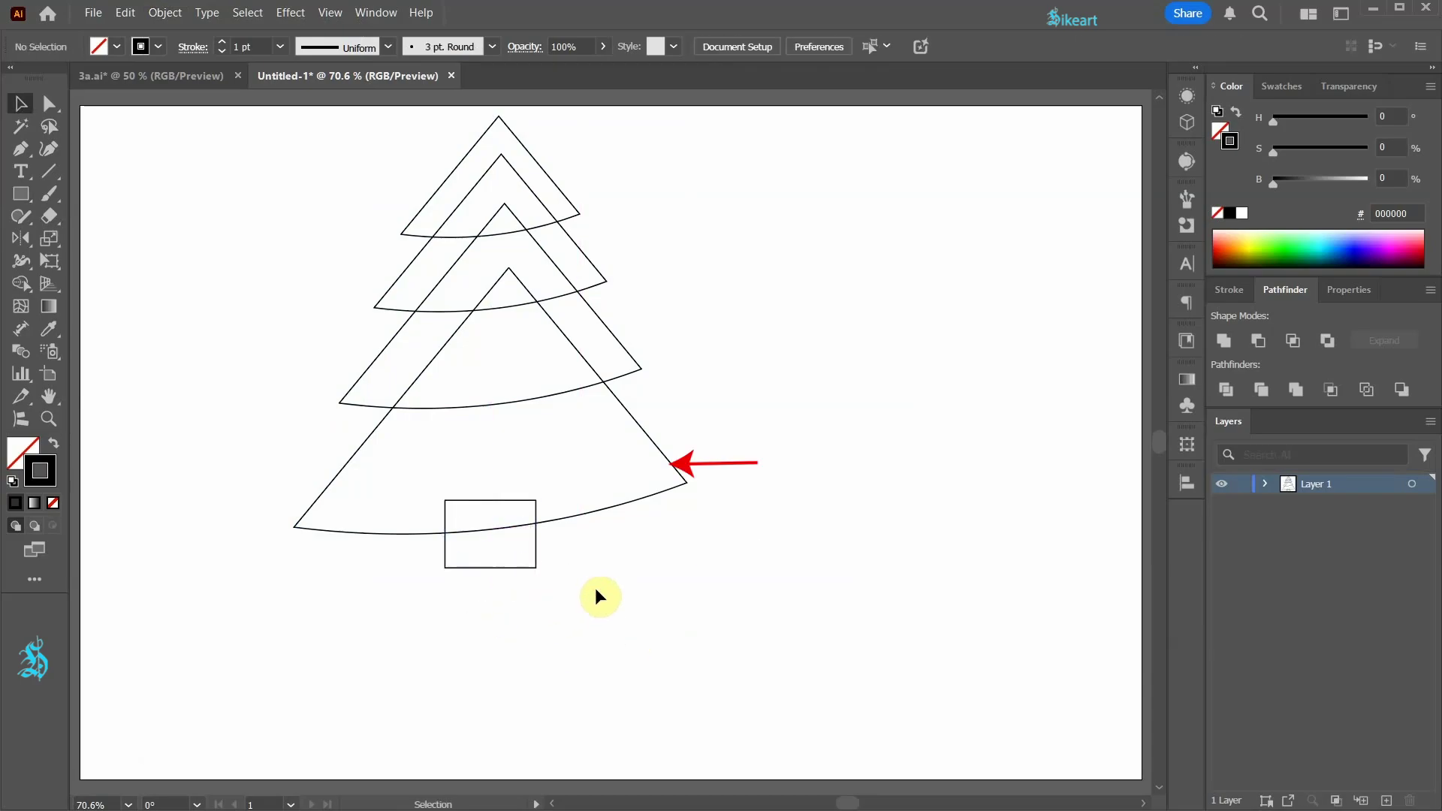
Make a copy of the bottom tier reflected across the vertical axis
{"action": "left_click", "coordinate": [603, 508]}
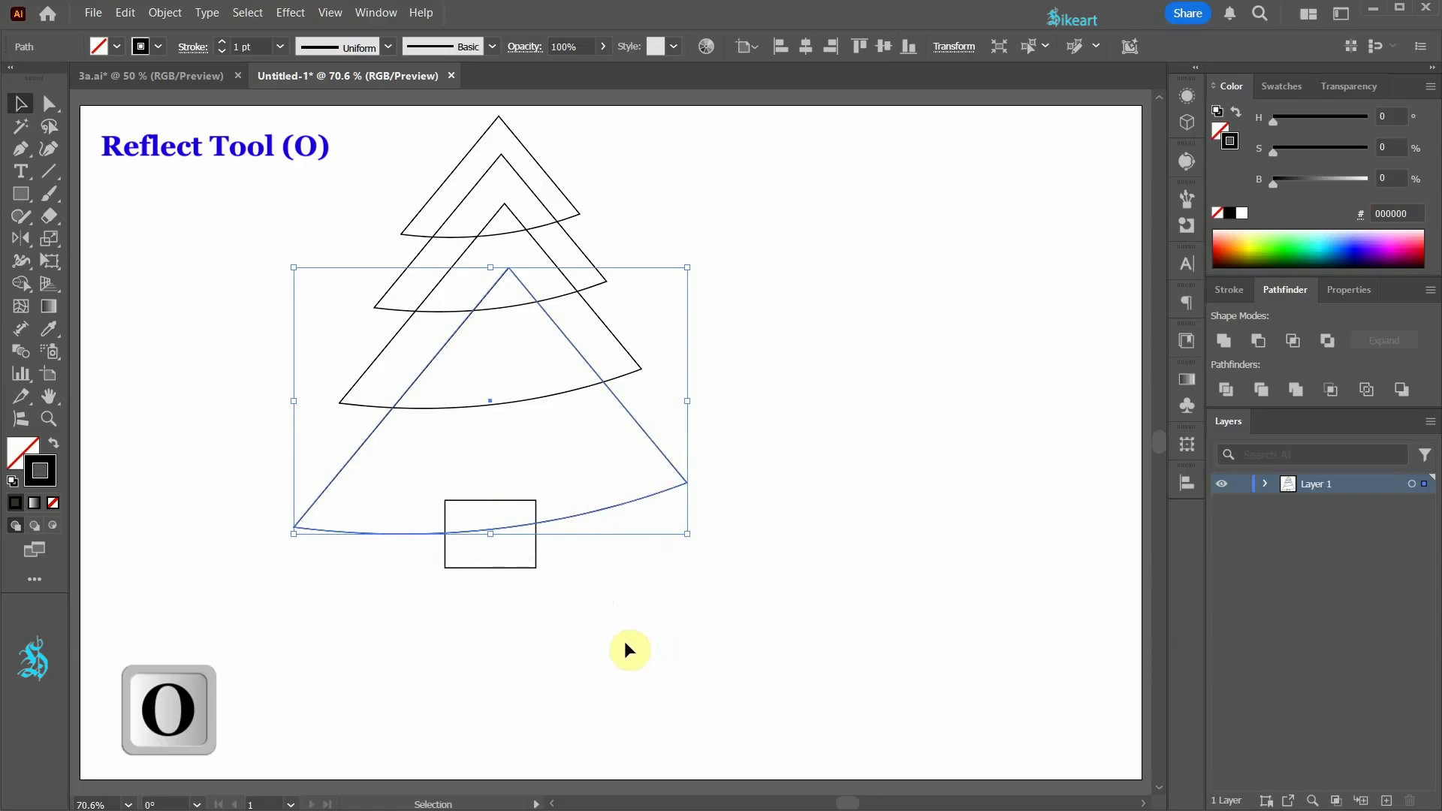
{"action": "key", "text": "o"}
{"action": "key", "text": "Return"}
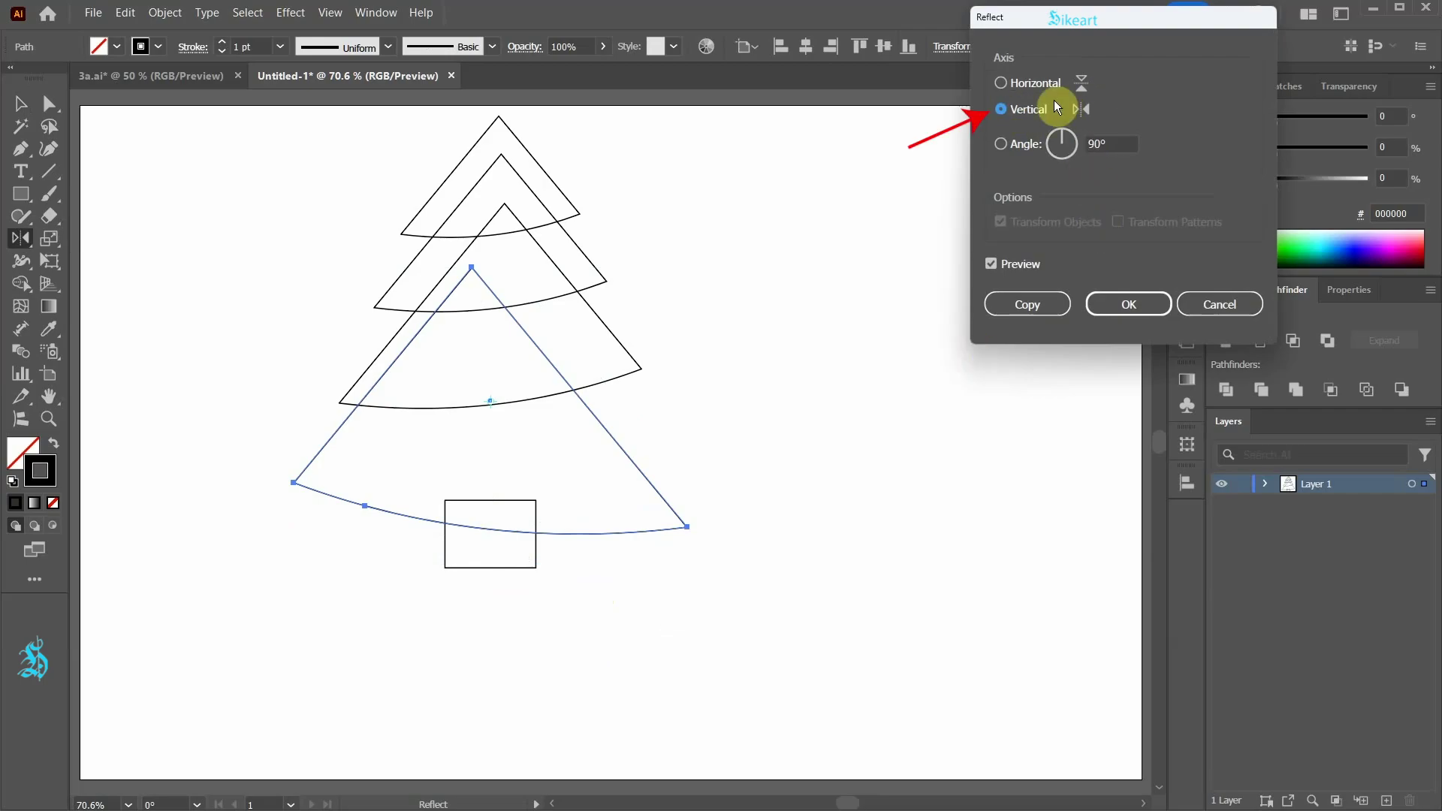
{"action": "left_click", "coordinate": [1053, 312]}
{"action": "key", "text": "v"}
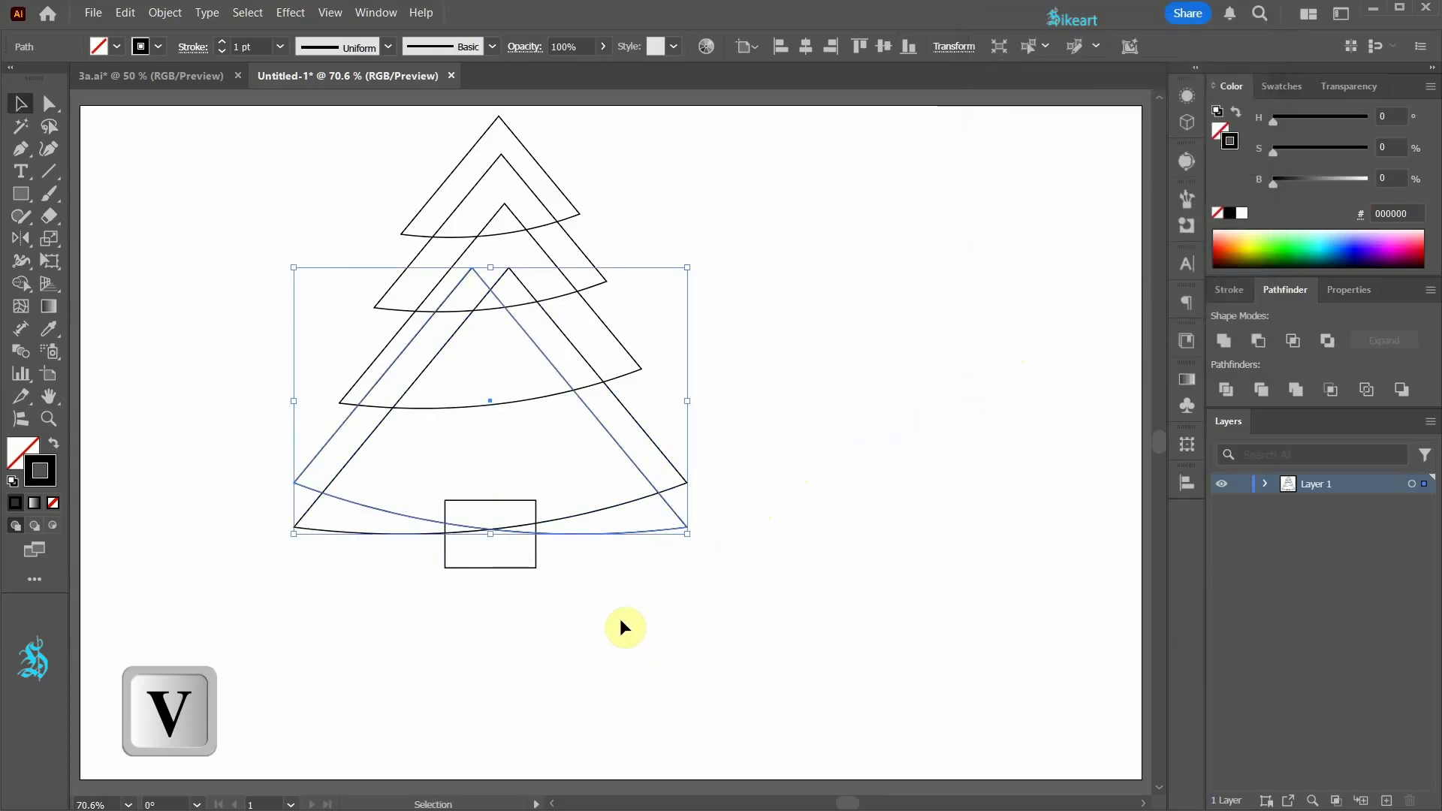
{"action": "left_click", "coordinate": [615, 669]}
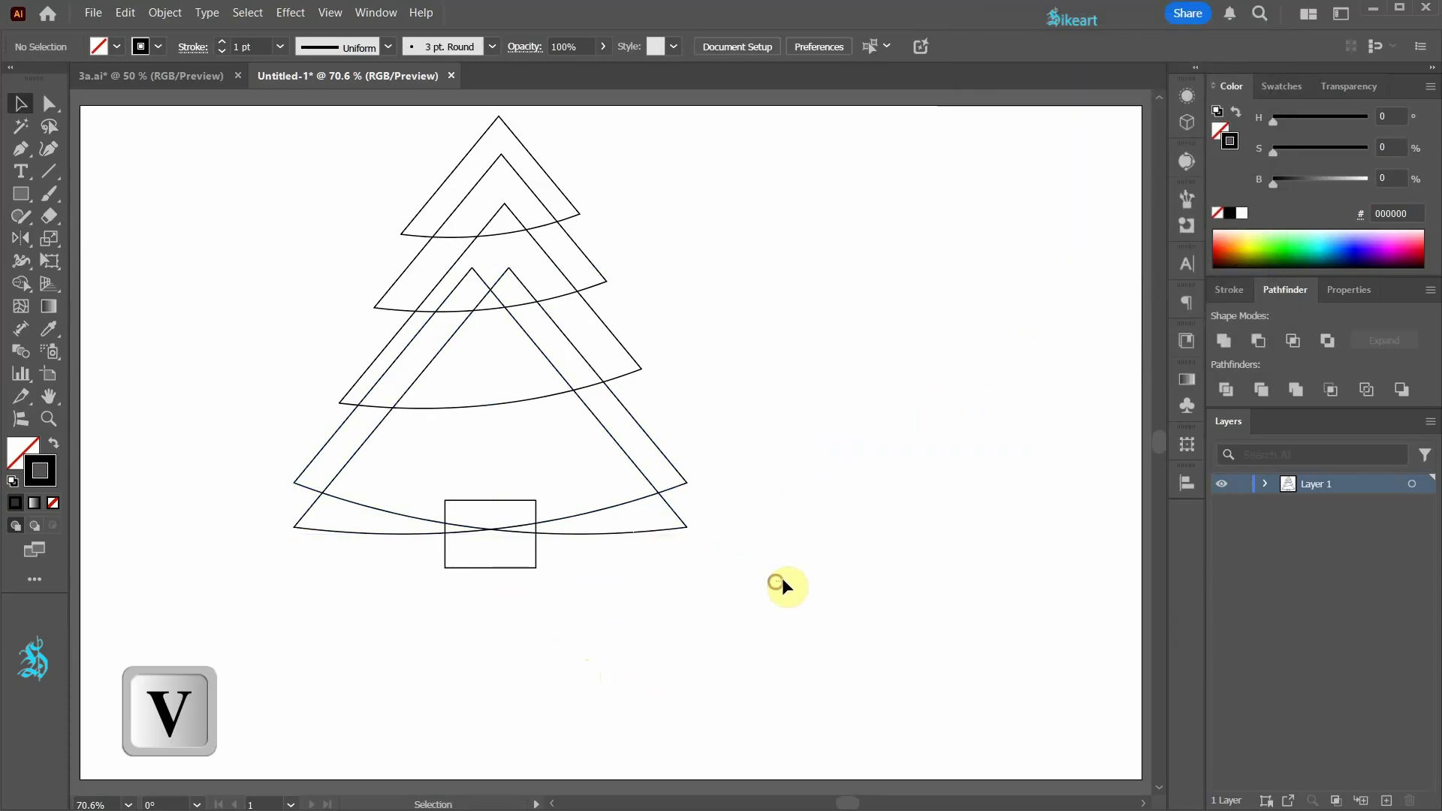
Use Shape Builder to merge each of the four tiers and delete the bottom tier's left sliver
{"action": "left_click_drag", "start_coordinate": [782, 579], "coordinate": [237, 130]}
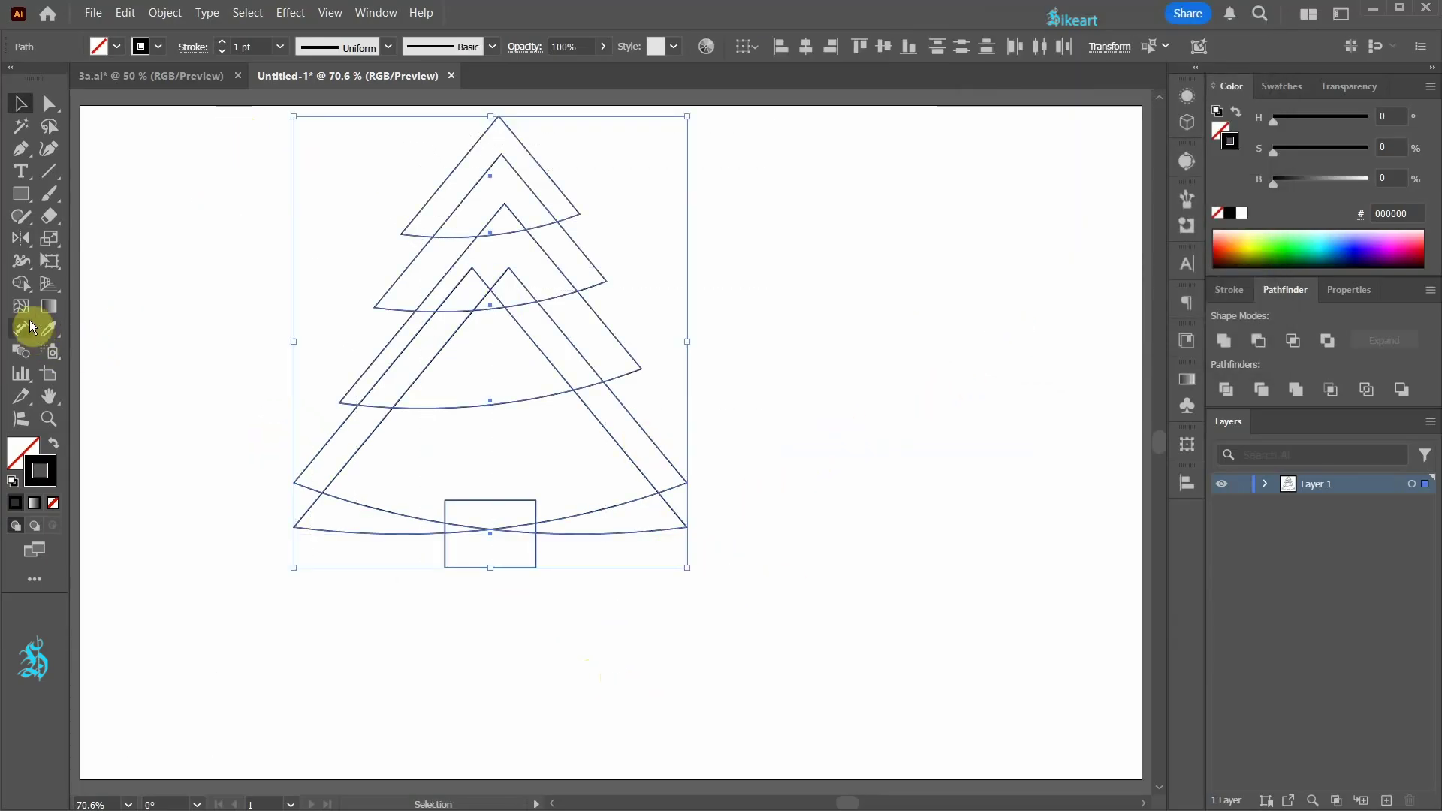
{"action": "left_click", "coordinate": [21, 285]}
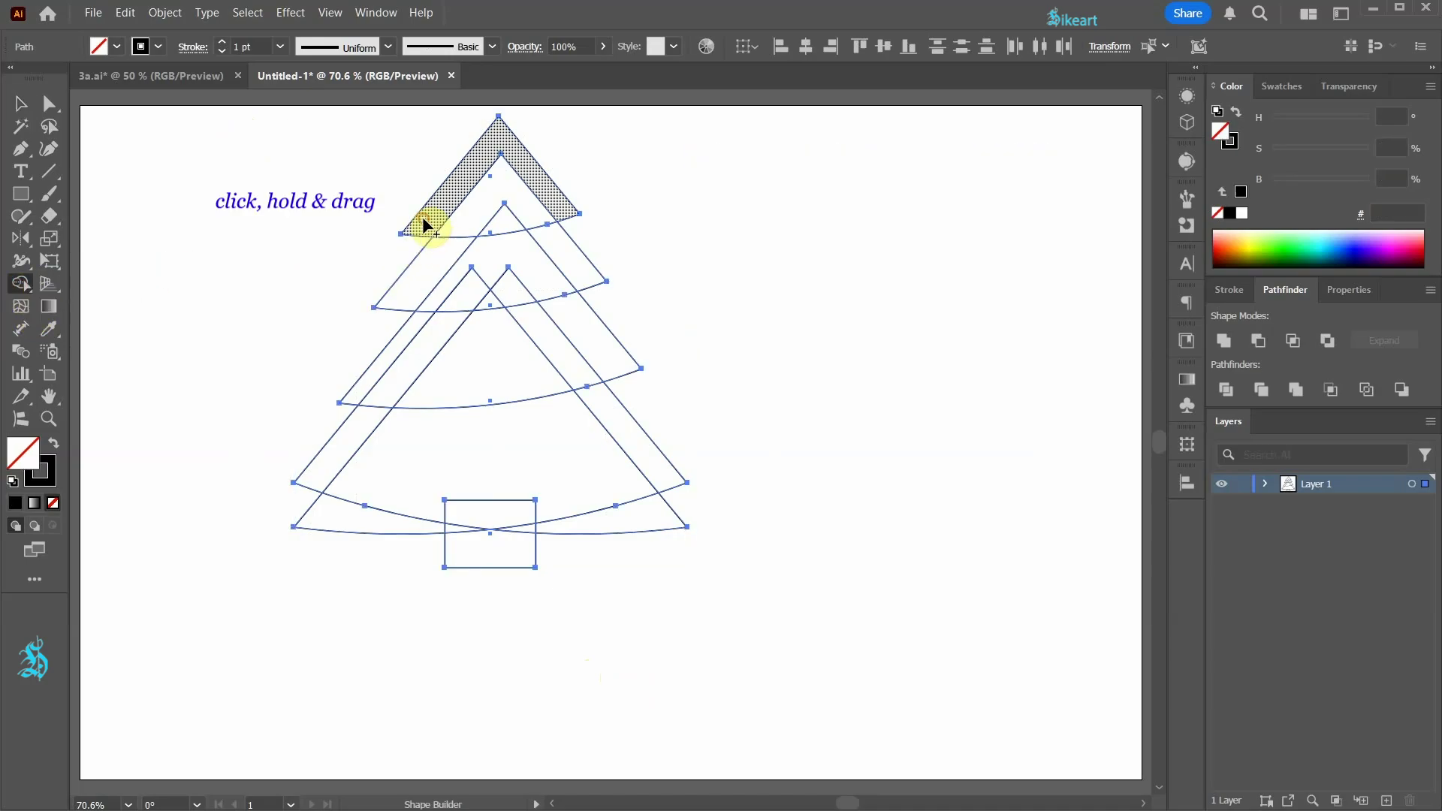
{"action": "left_click_drag", "start_coordinate": [424, 225], "coordinate": [533, 221]}
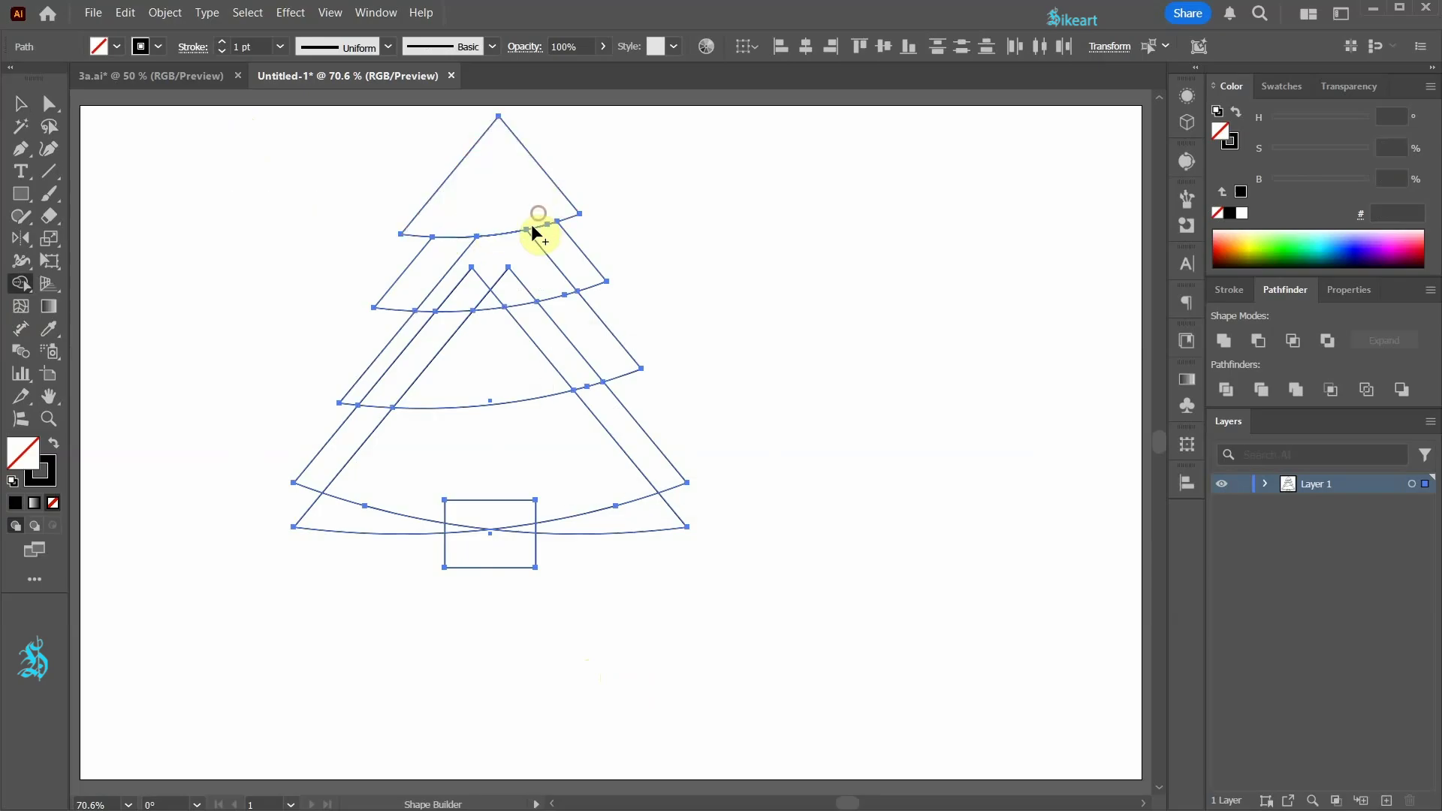
{"action": "left_click_drag", "start_coordinate": [495, 304], "coordinate": [526, 300]}
{"action": "left_click_drag", "start_coordinate": [380, 380], "coordinate": [595, 354]}
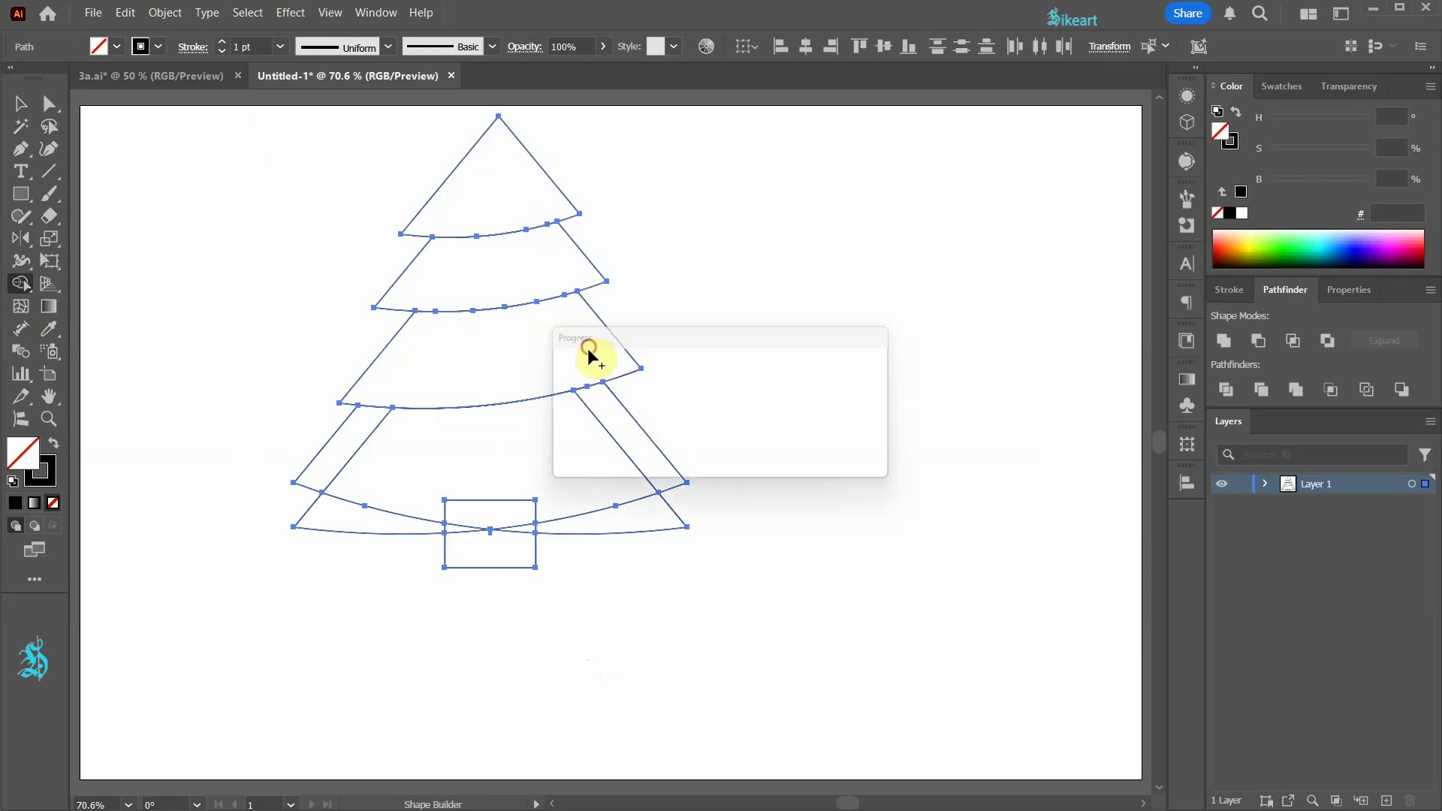
{"action": "mouse_move", "coordinate": [358, 488]}
{"action": "left_mouse_down"}
{"action": "mouse_move", "coordinate": [334, 505]}
{"action": "mouse_move", "coordinate": [425, 520]}
{"action": "mouse_move", "coordinate": [627, 505]}
{"action": "left_mouse_up"}
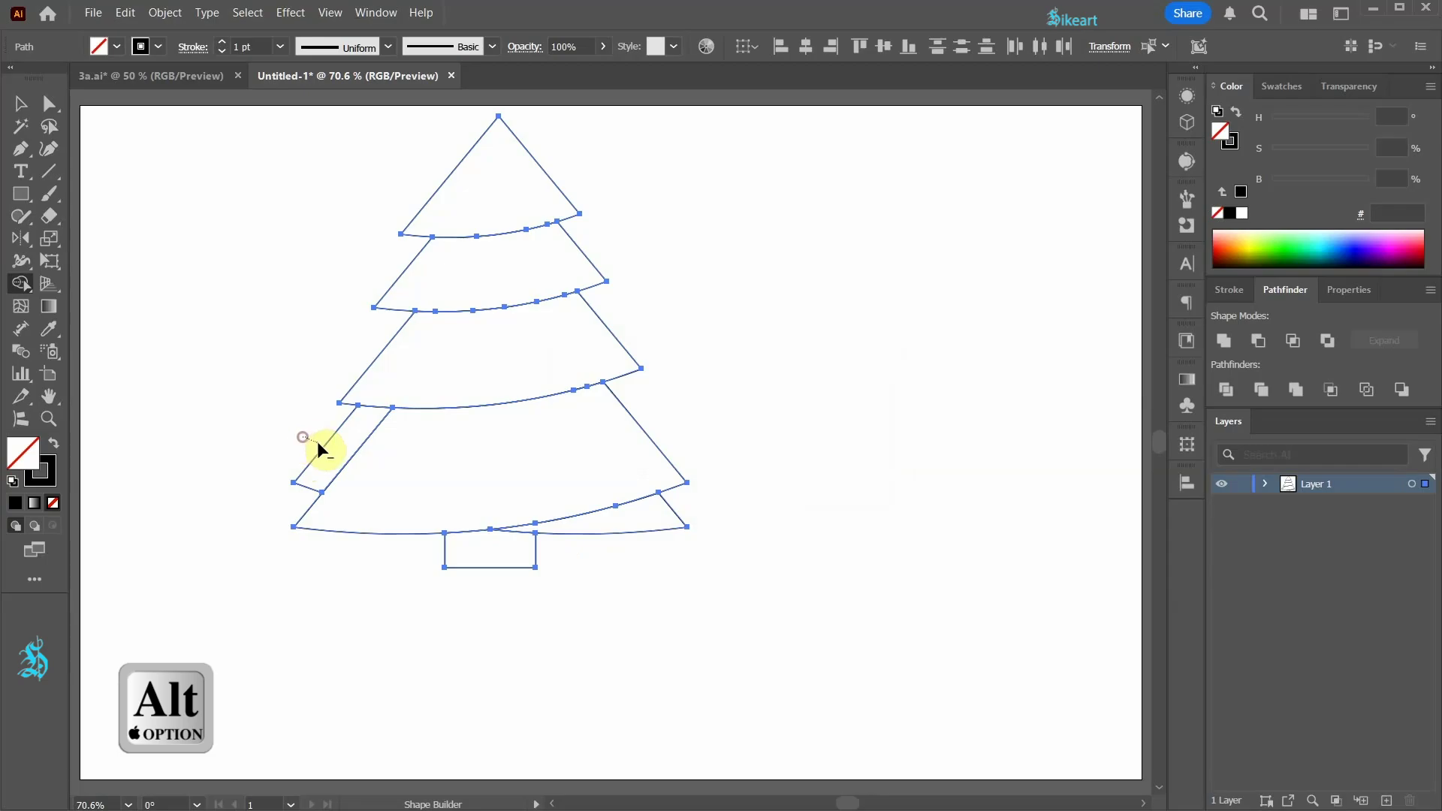
{"action": "left_click", "coordinate": [339, 451], "text": "alt"}
Group all the tree and trunk paths with Ctrl+G and move the group down and left
{"action": "key", "text": "v"}
{"action": "left_click", "coordinate": [879, 485]}
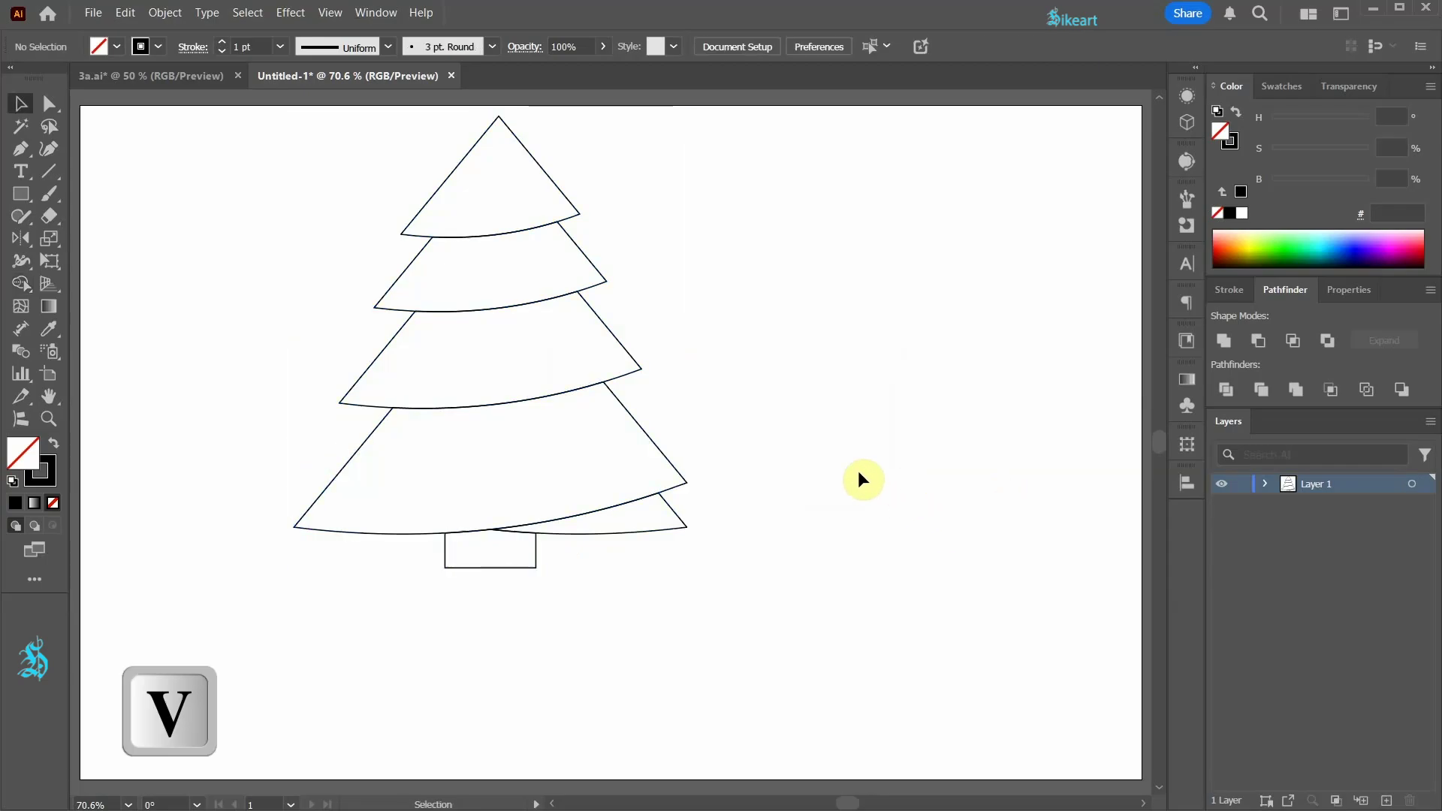
{"action": "left_click_drag", "start_coordinate": [269, 123], "coordinate": [782, 674]}
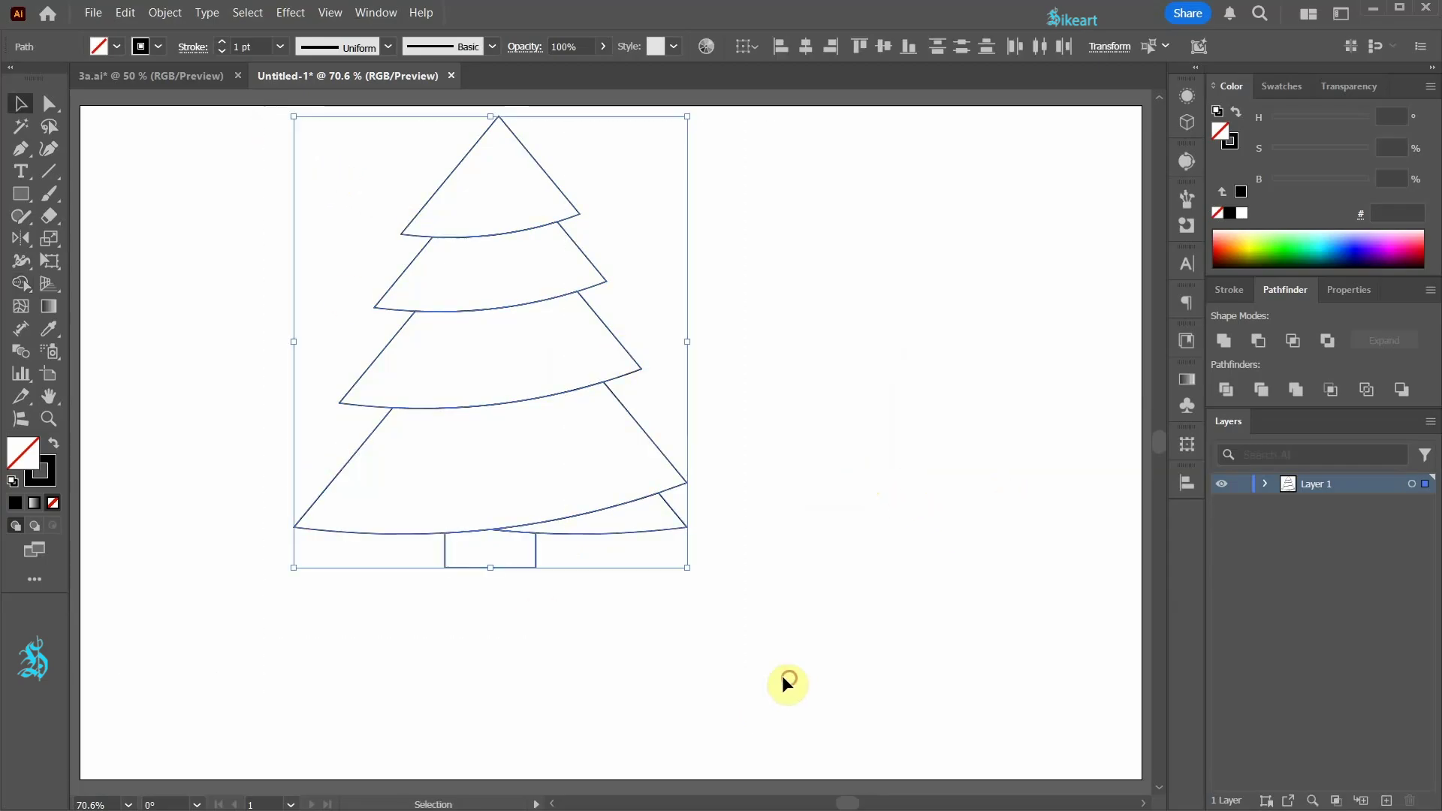
{"action": "key", "text": "ctrl+g"}
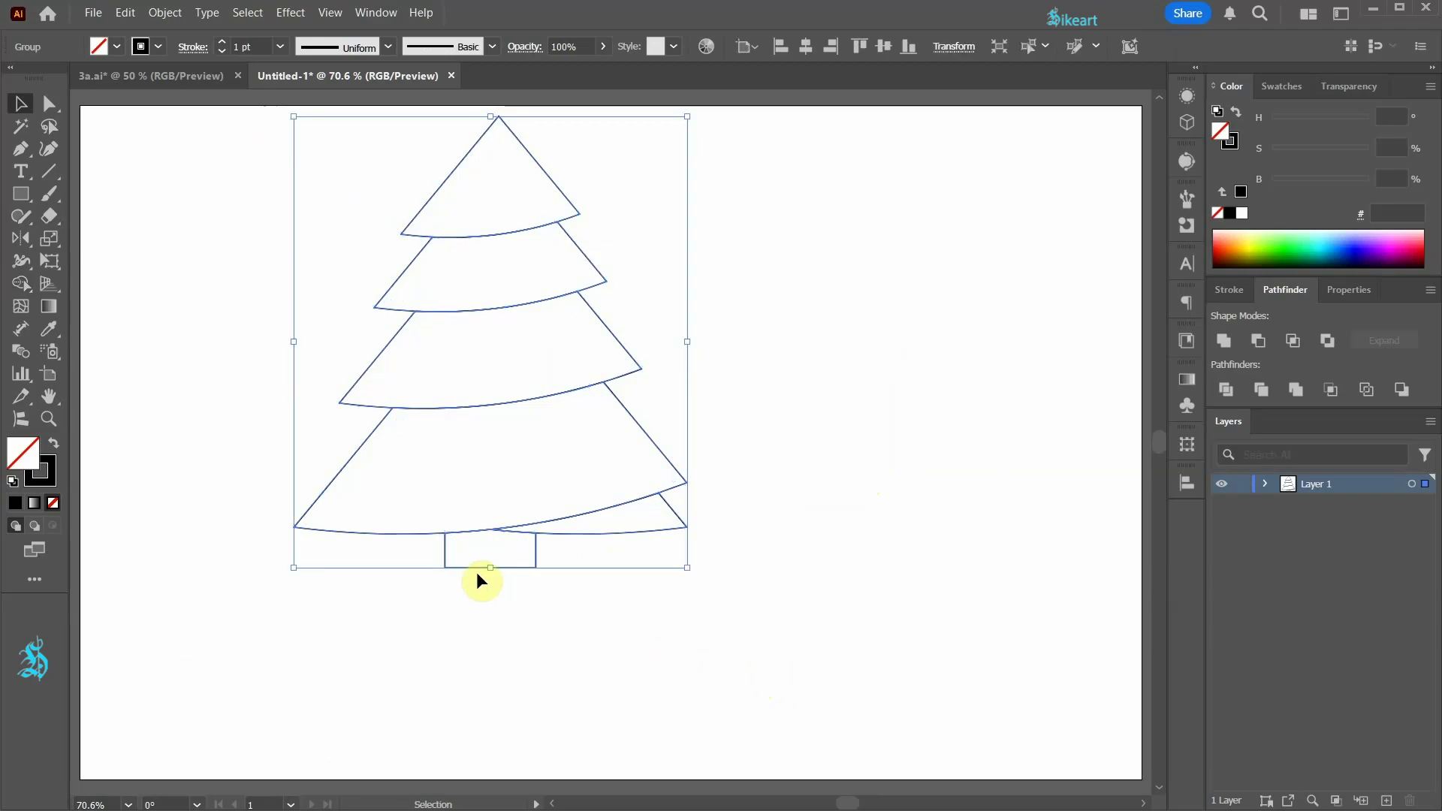
{"action": "mouse_move", "coordinate": [477, 533]}
{"action": "left_mouse_down"}
{"action": "mouse_move", "coordinate": [340, 603]}
{"action": "mouse_move", "coordinate": [292, 599]}
{"action": "left_mouse_up"}
{"action": "left_click", "coordinate": [599, 661]}
{"action": "key", "text": "ctrl+F10"}
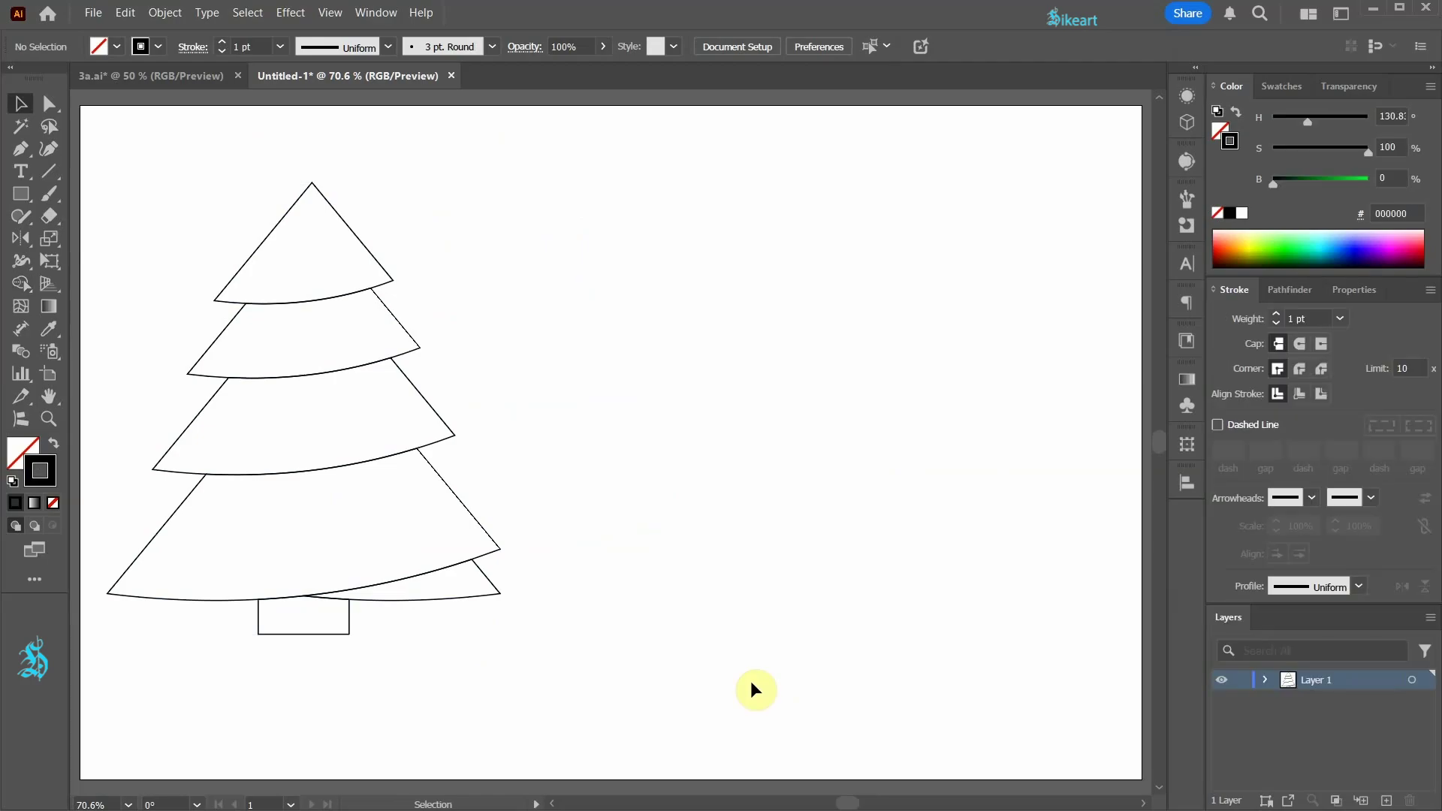
Use the Pen tool to draw a slanted line from right of the tree down toward its base
{"action": "left_click", "coordinate": [20, 150]}
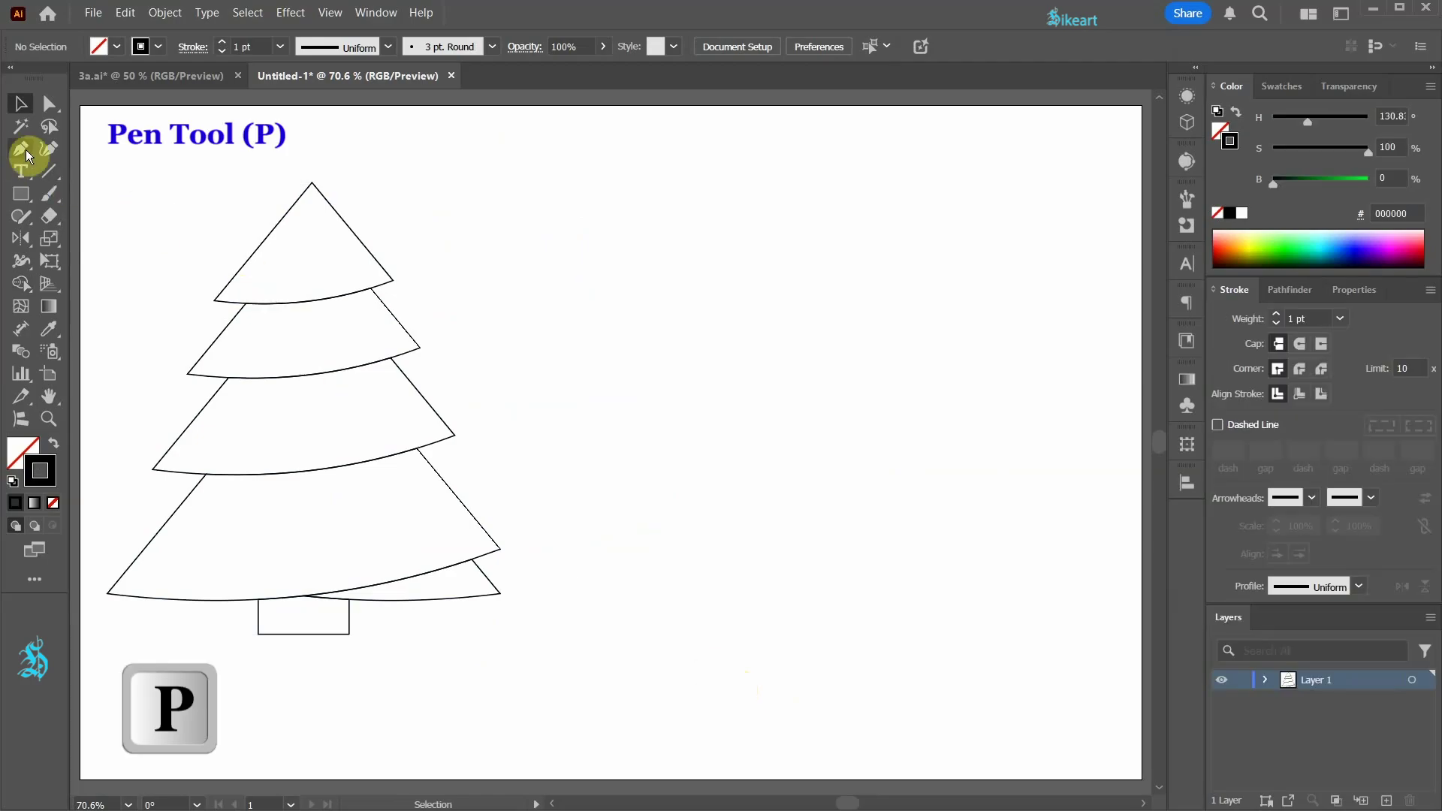
{"action": "left_click", "coordinate": [740, 181]}
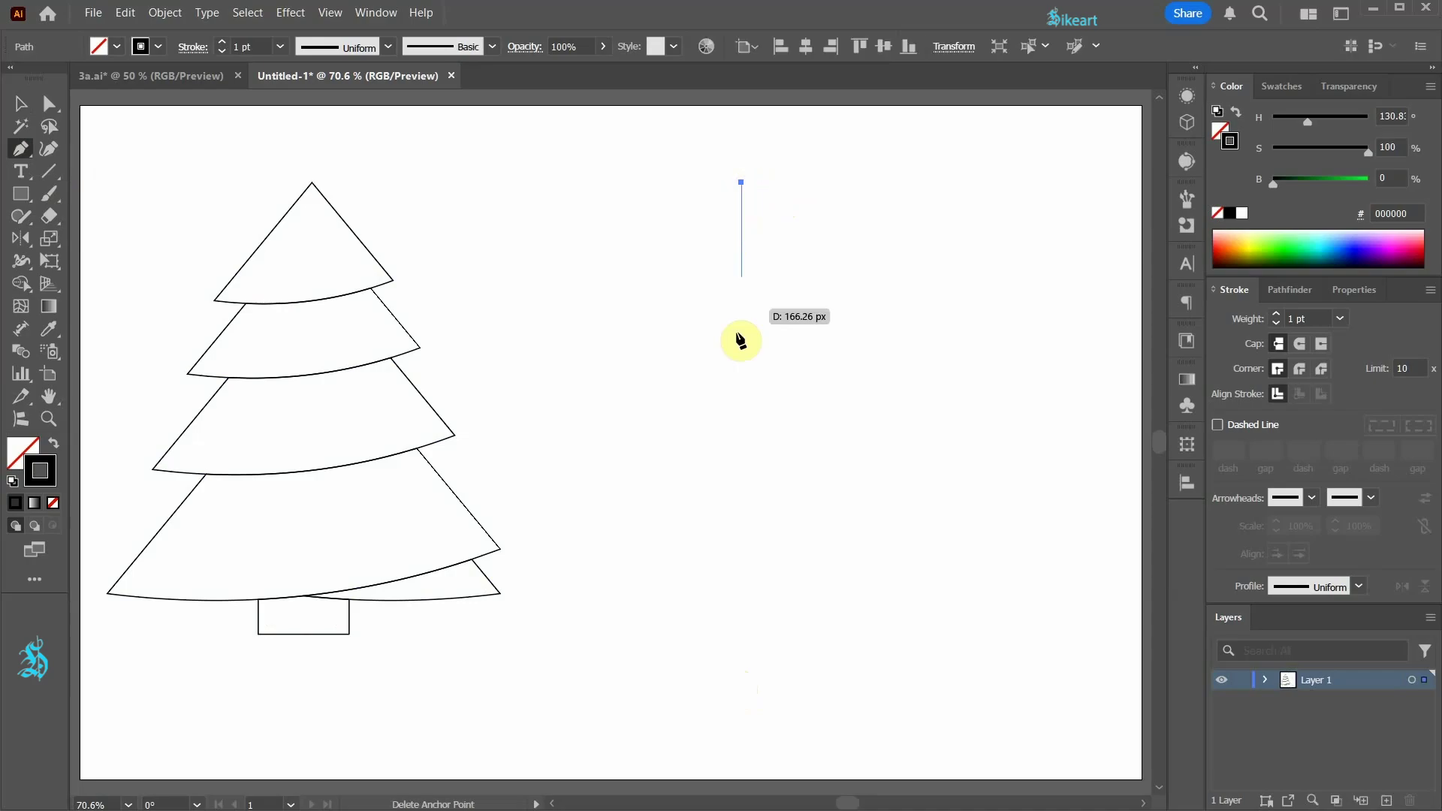
{"action": "left_click", "coordinate": [620, 594]}
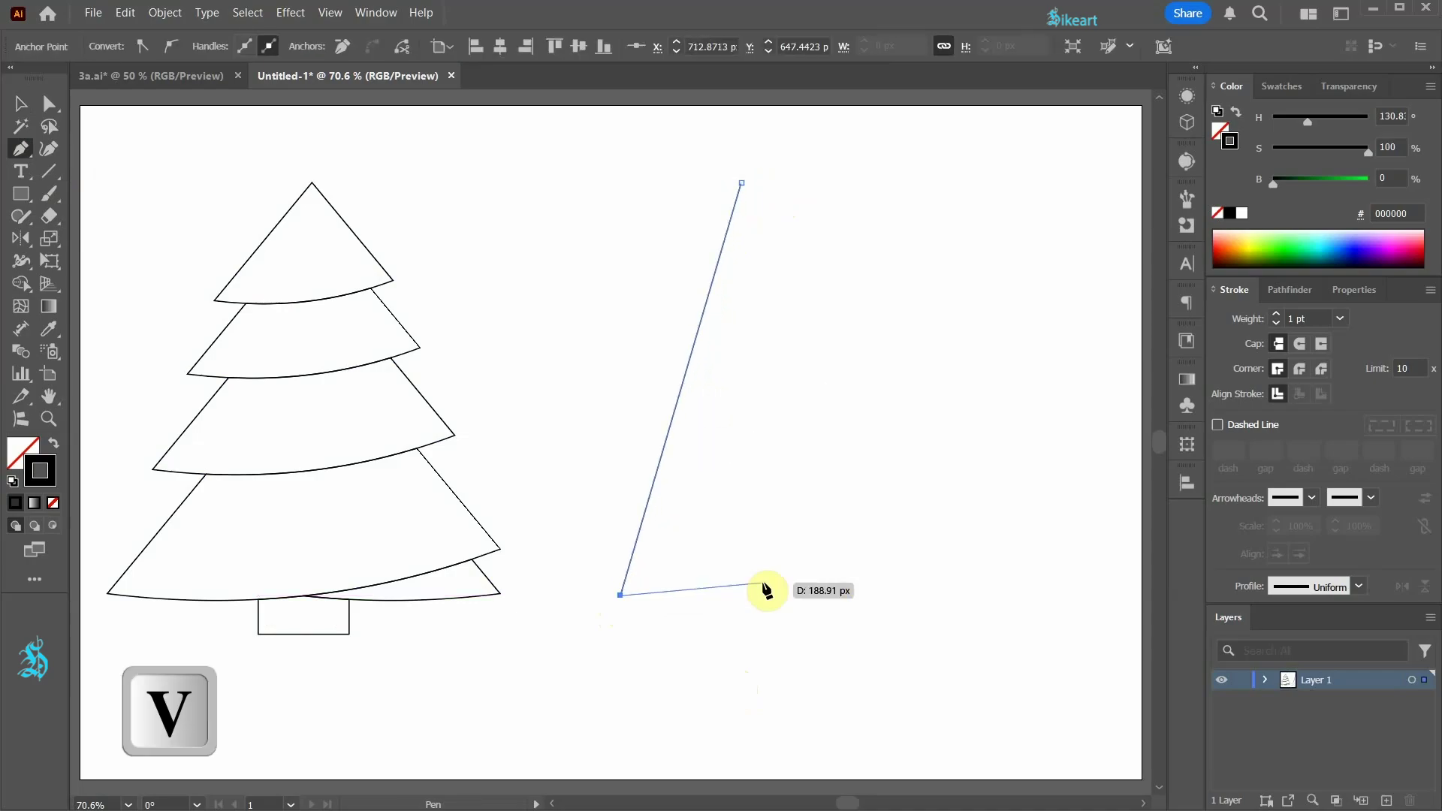
{"action": "key", "text": "v"}
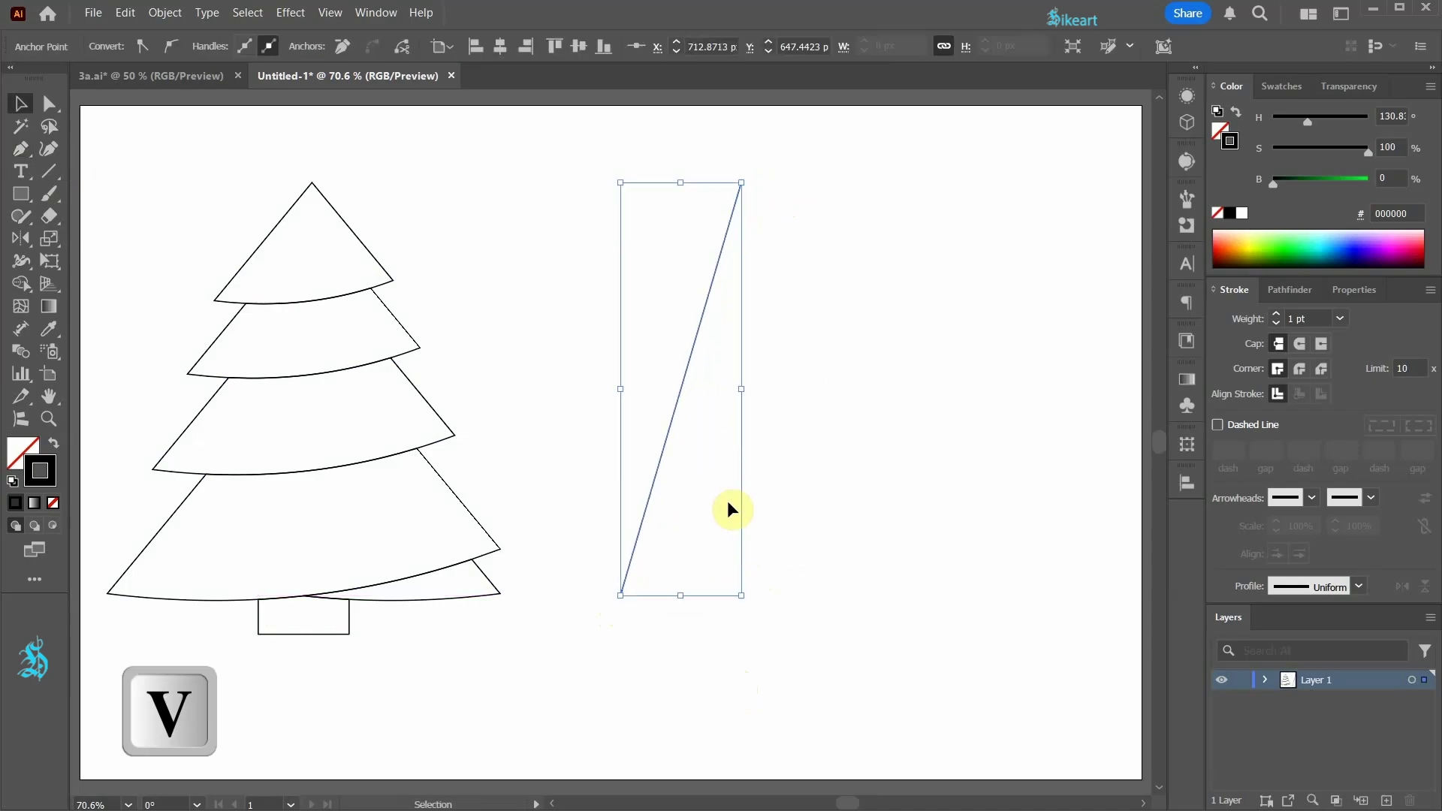
Apply Effect > Stylize > Scribble to the line, previewing a zigzag
{"action": "left_click", "coordinate": [293, 17]}
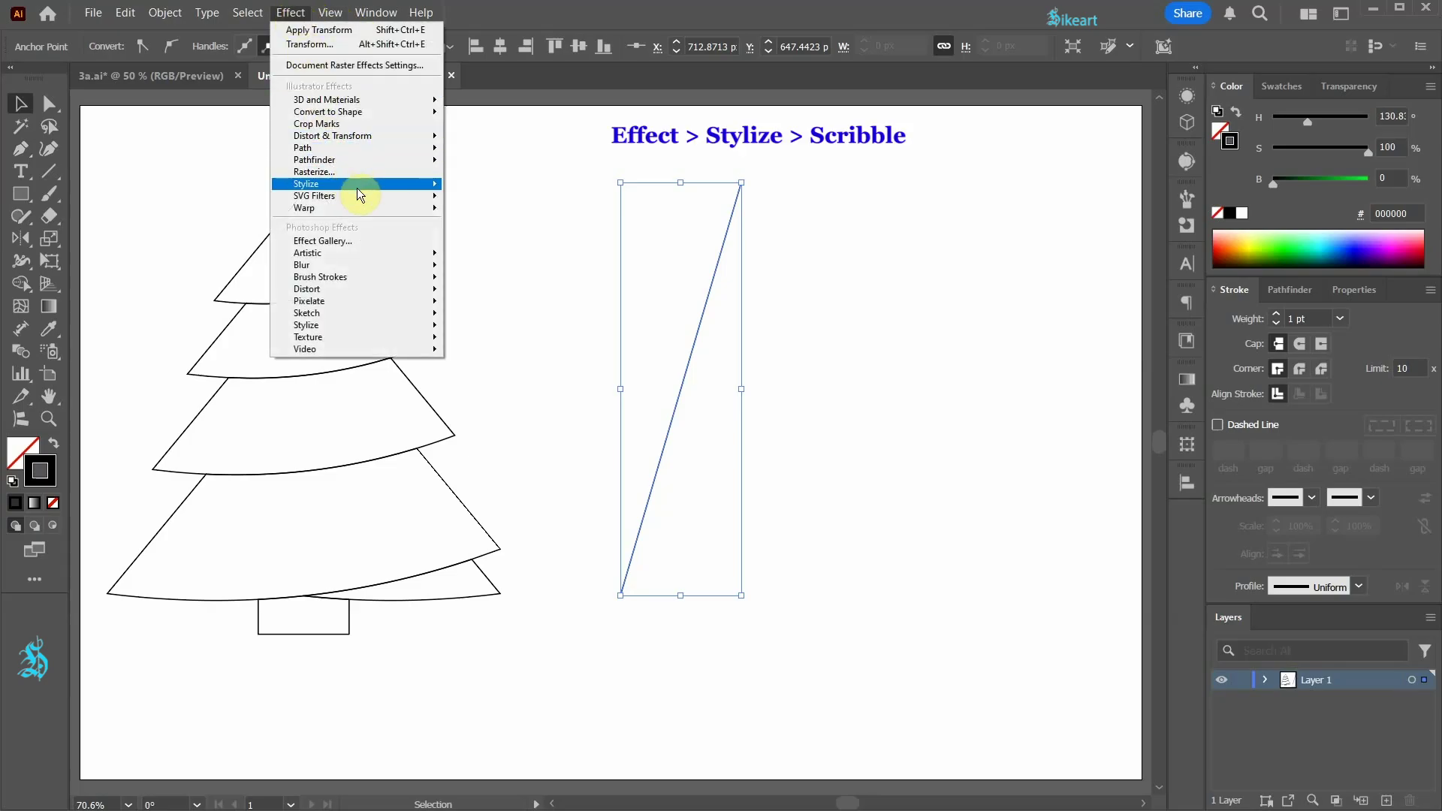
{"action": "mouse_move", "coordinate": [362, 193]}
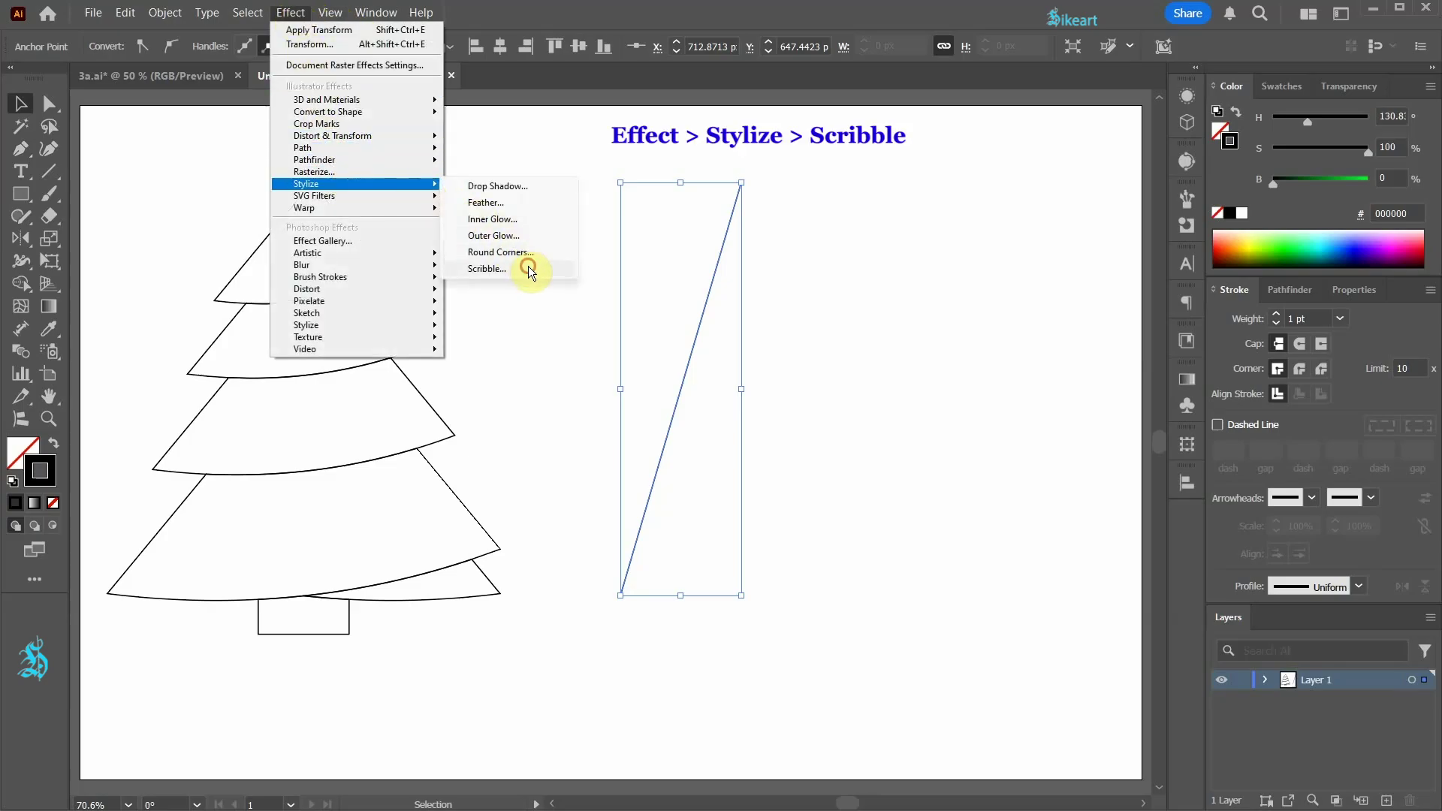
{"action": "left_click", "coordinate": [486, 269]}
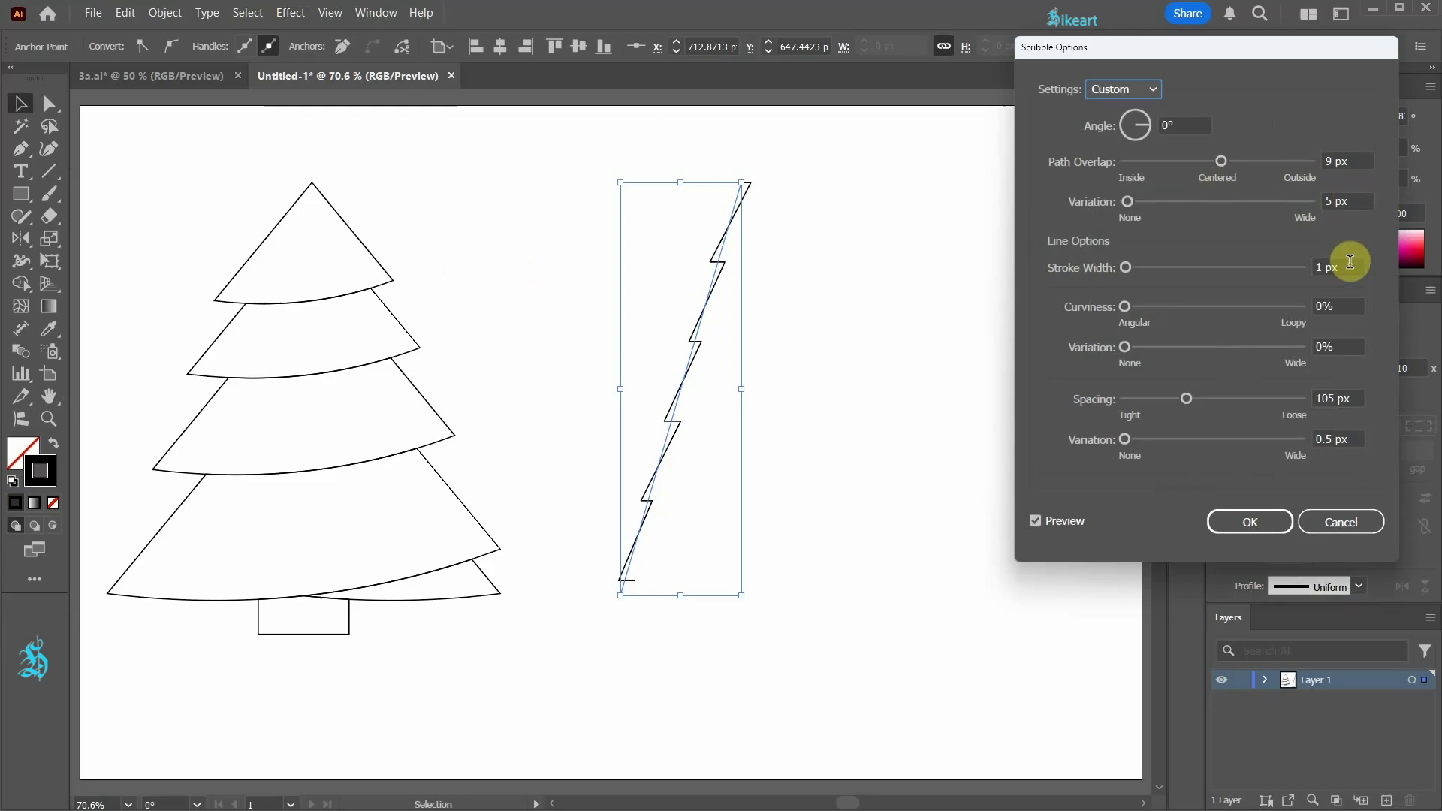
Set Scribble options to curviness 50%, angle 28° and spacing 99 px, also adjusting path overlap
{"action": "left_click", "coordinate": [1340, 160]}
{"action": "type", "text": "30"}
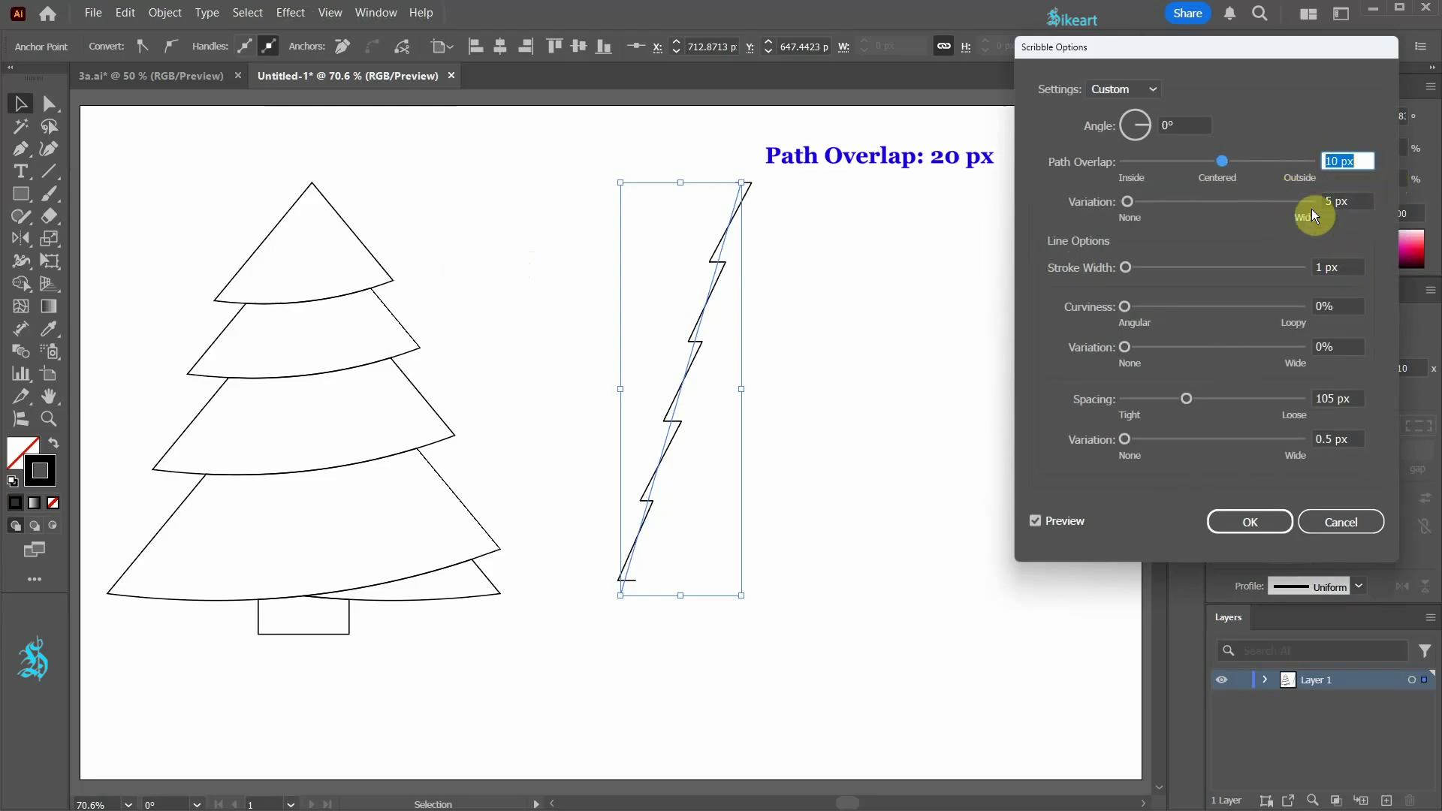
{"action": "type", "text": "18"}
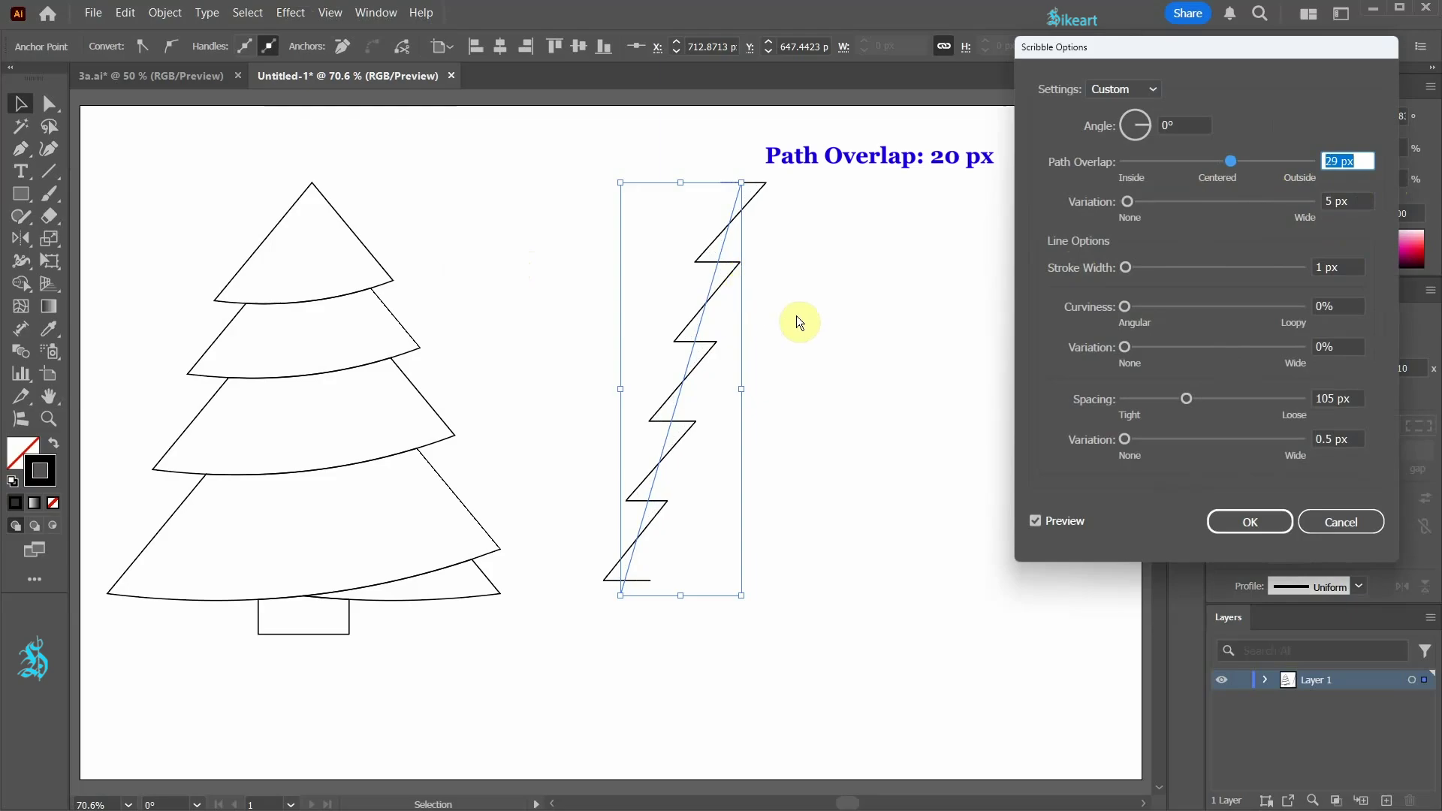
{"action": "type", "text": "20"}
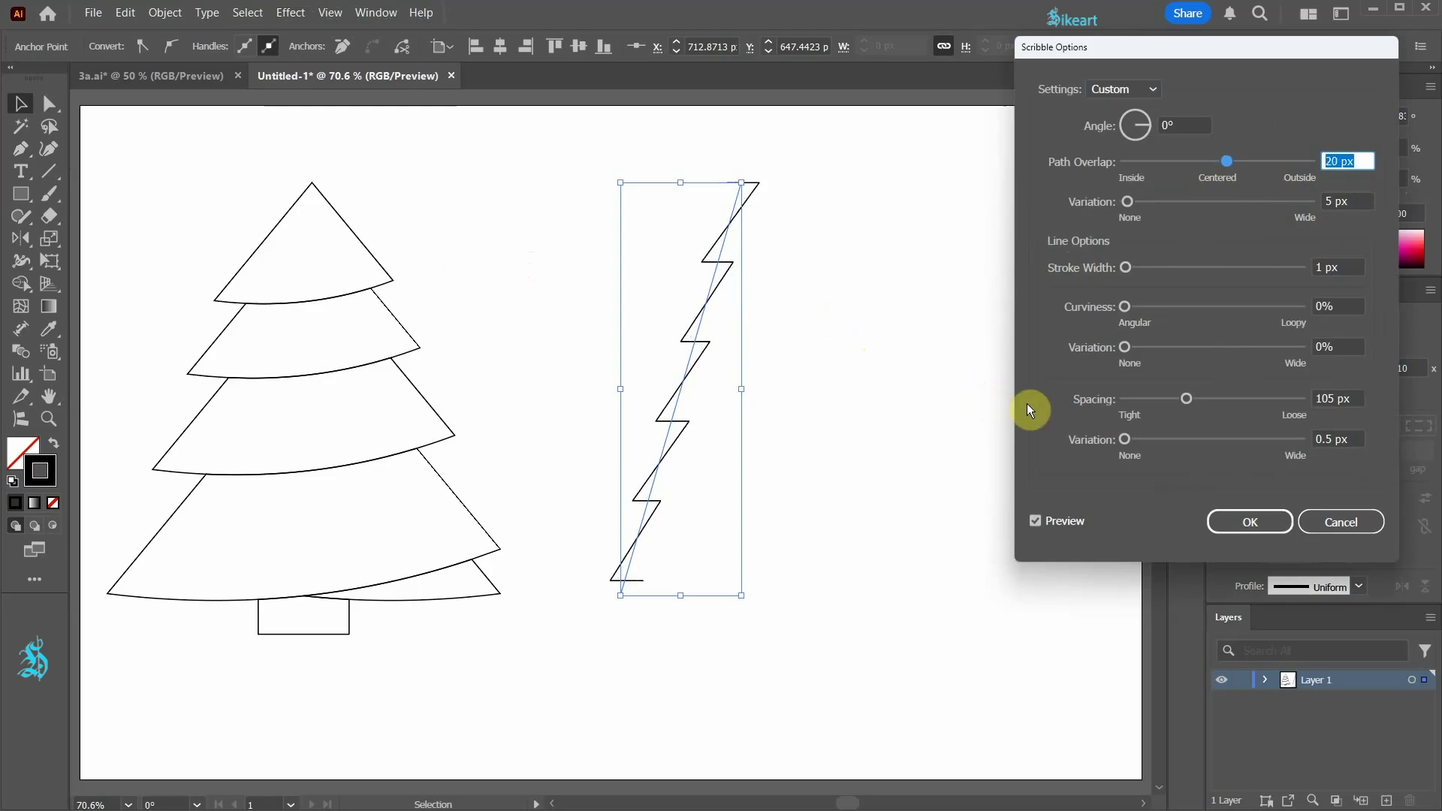
{"action": "mouse_move", "coordinate": [1201, 399]}
{"action": "left_mouse_down"}
{"action": "mouse_move", "coordinate": [1291, 390]}
{"action": "mouse_move", "coordinate": [1208, 400]}
{"action": "left_mouse_up"}
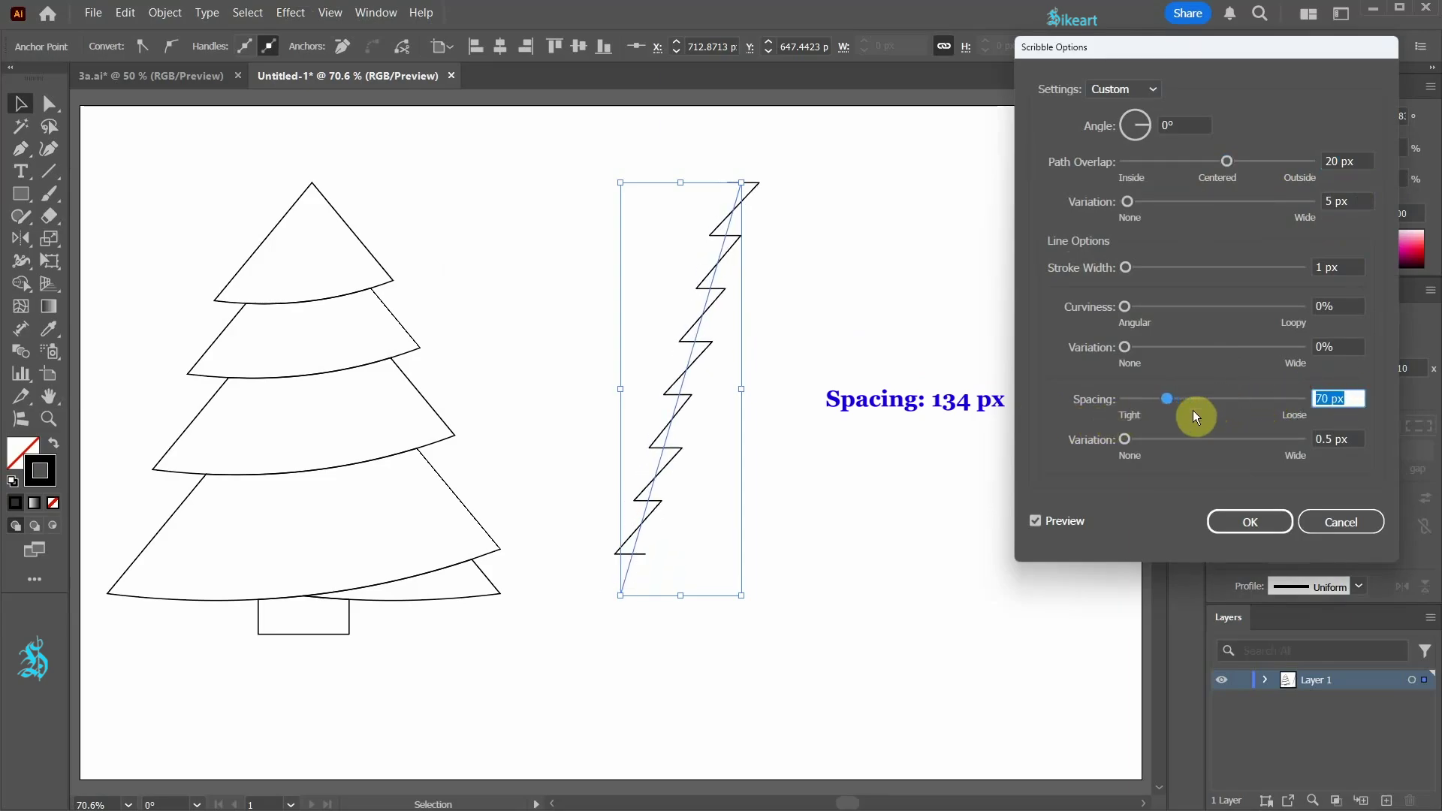
{"action": "key", "text": "Up"}
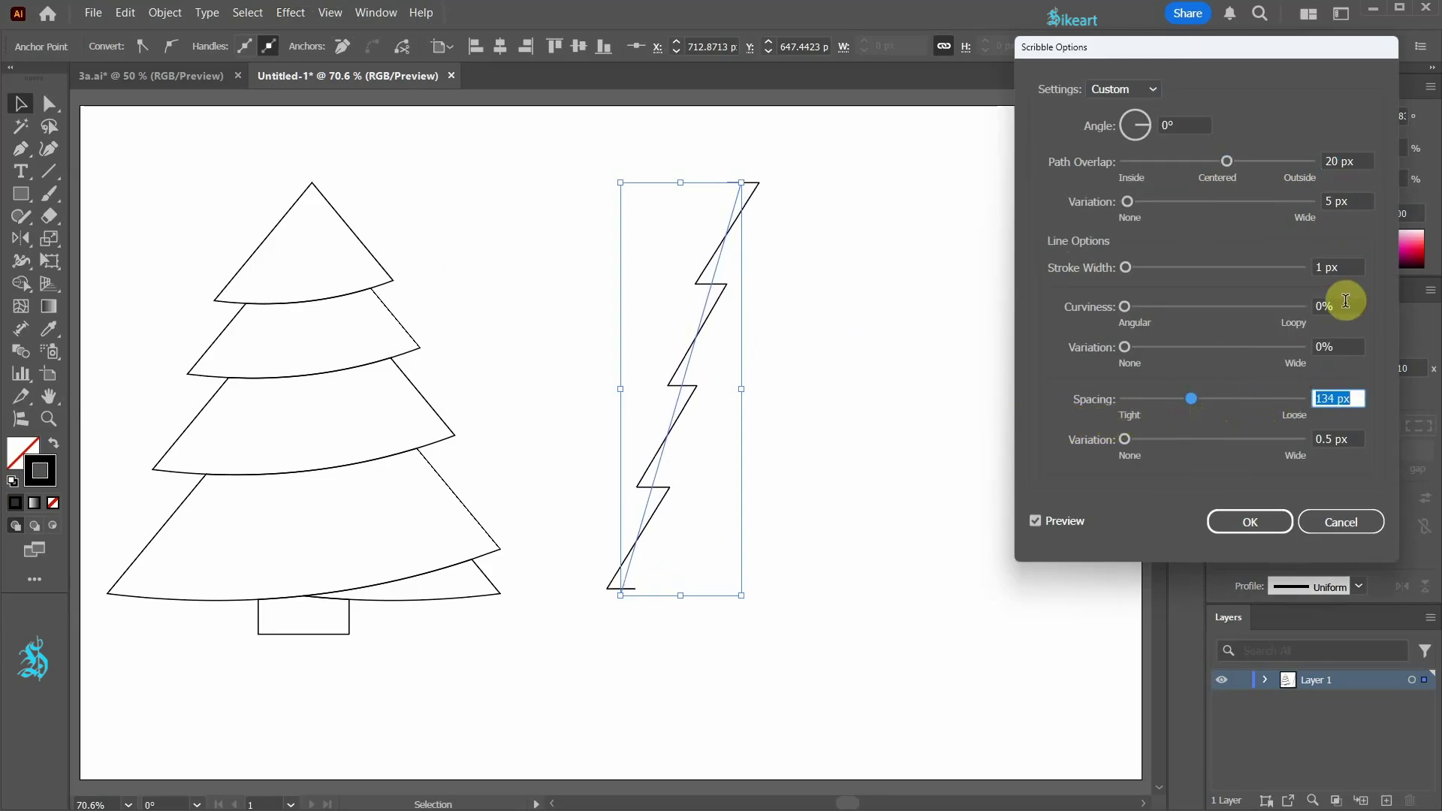
{"action": "left_click", "coordinate": [1337, 306]}
{"action": "type", "text": "16"}
{"action": "left_click", "coordinate": [1250, 306]}
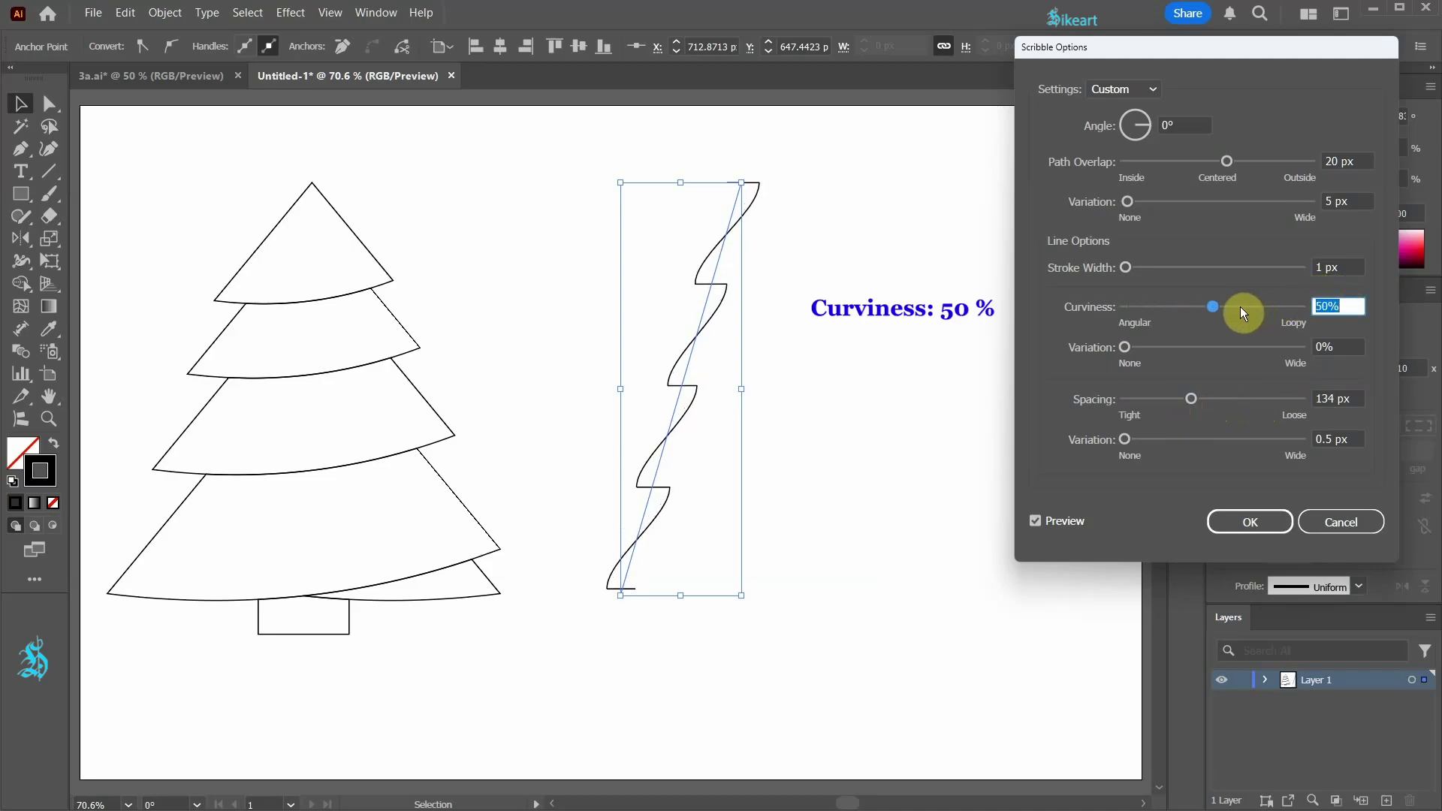
{"action": "left_click", "coordinate": [1181, 123]}
{"action": "type", "text": "28"}
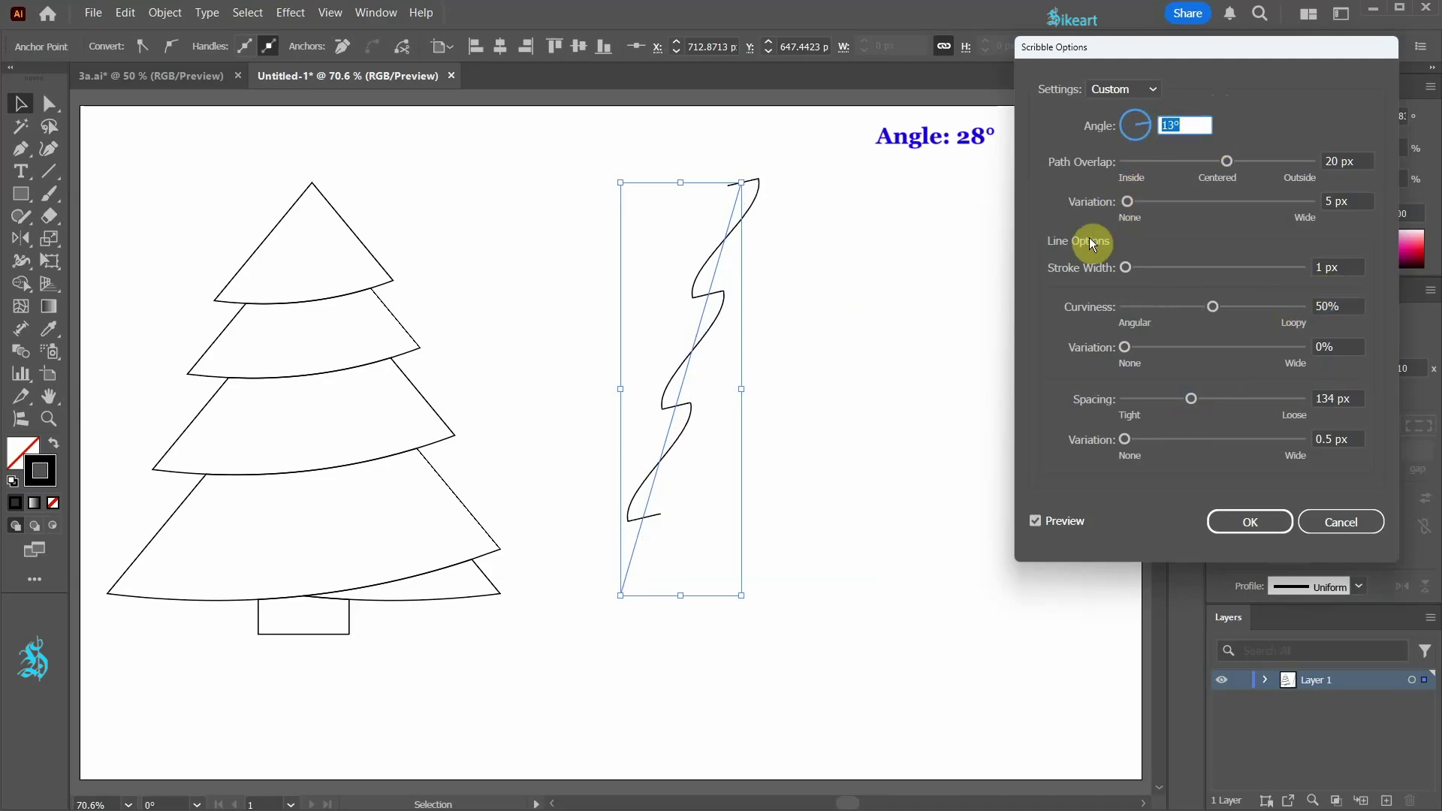
{"action": "left_click_drag", "start_coordinate": [1190, 398], "coordinate": [1184, 399]}
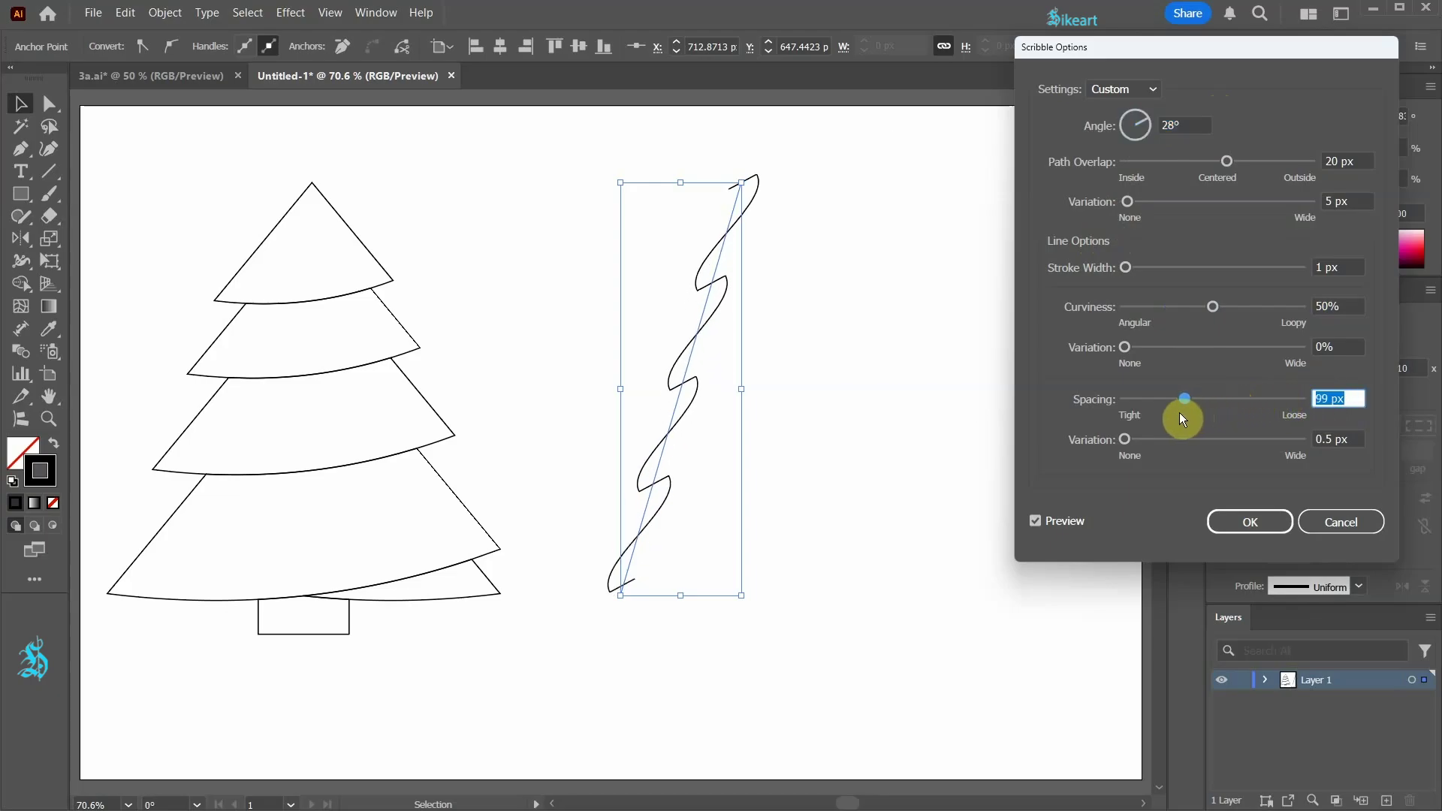
Apply the scribble and expand its appearance into an editable zigzag path
{"action": "left_click", "coordinate": [1280, 527]}
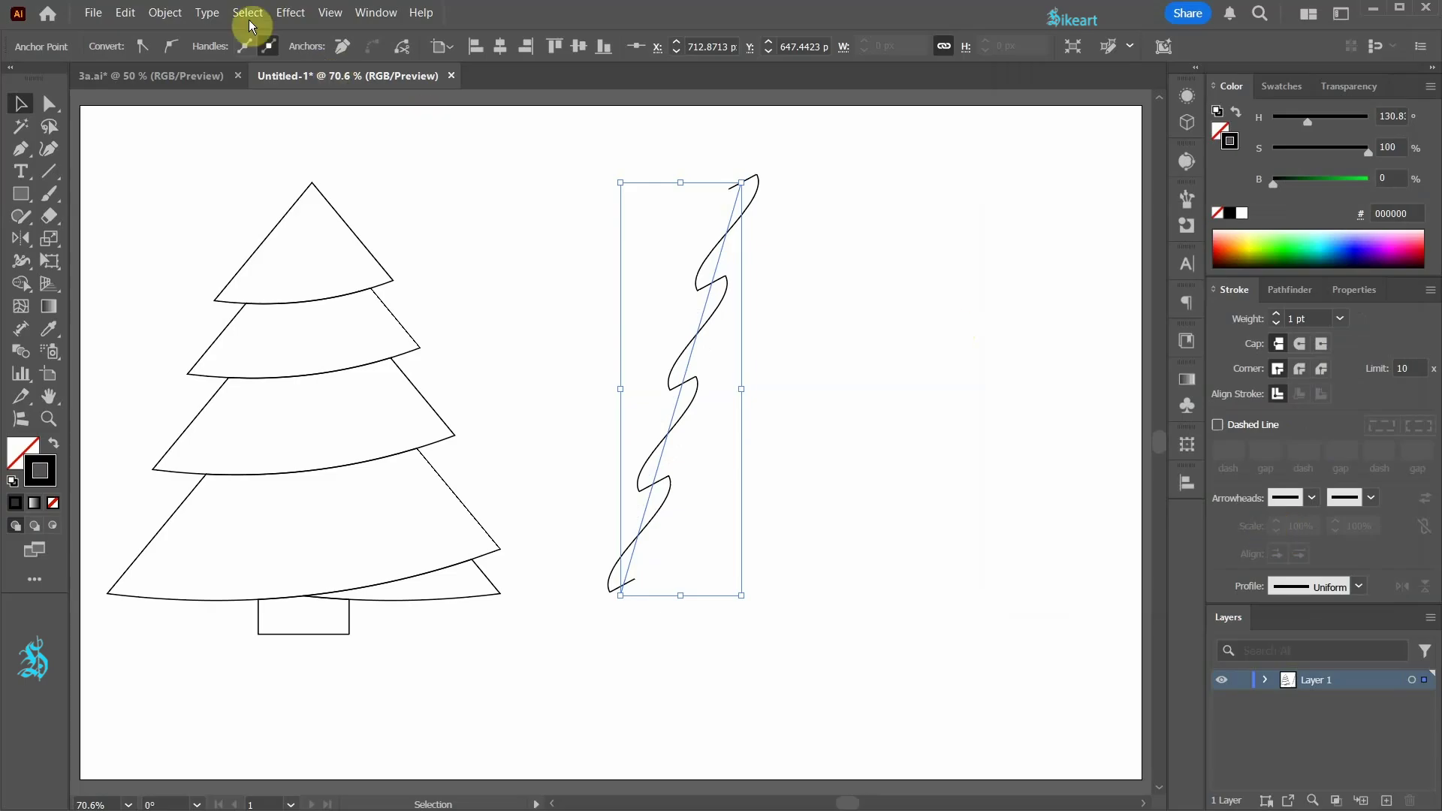
{"action": "left_click", "coordinate": [165, 13]}
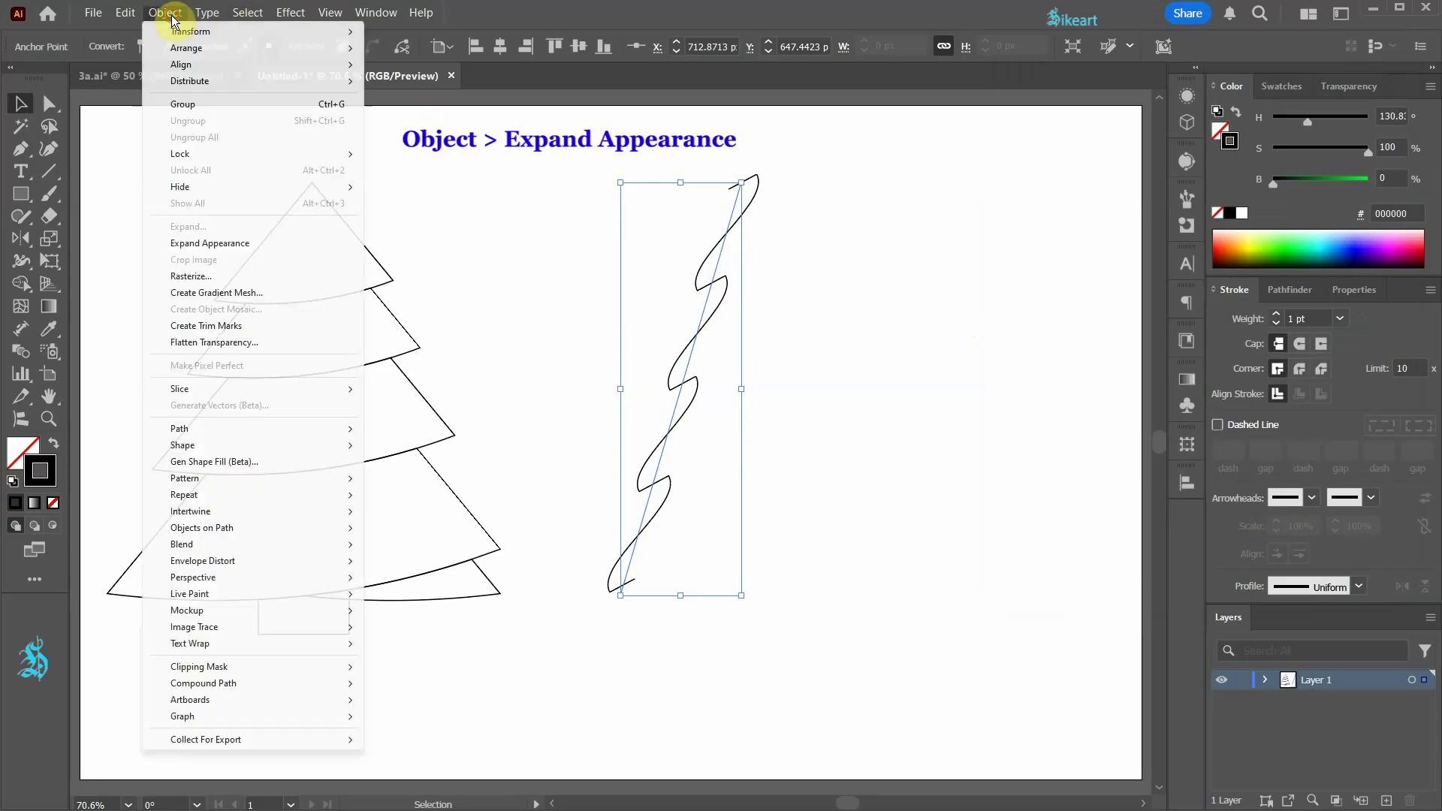
{"action": "left_click", "coordinate": [216, 244]}
Delete the stray top anchor, reshape the top segment, and pull the bottom into a horizontal base
{"action": "key", "text": "a"}
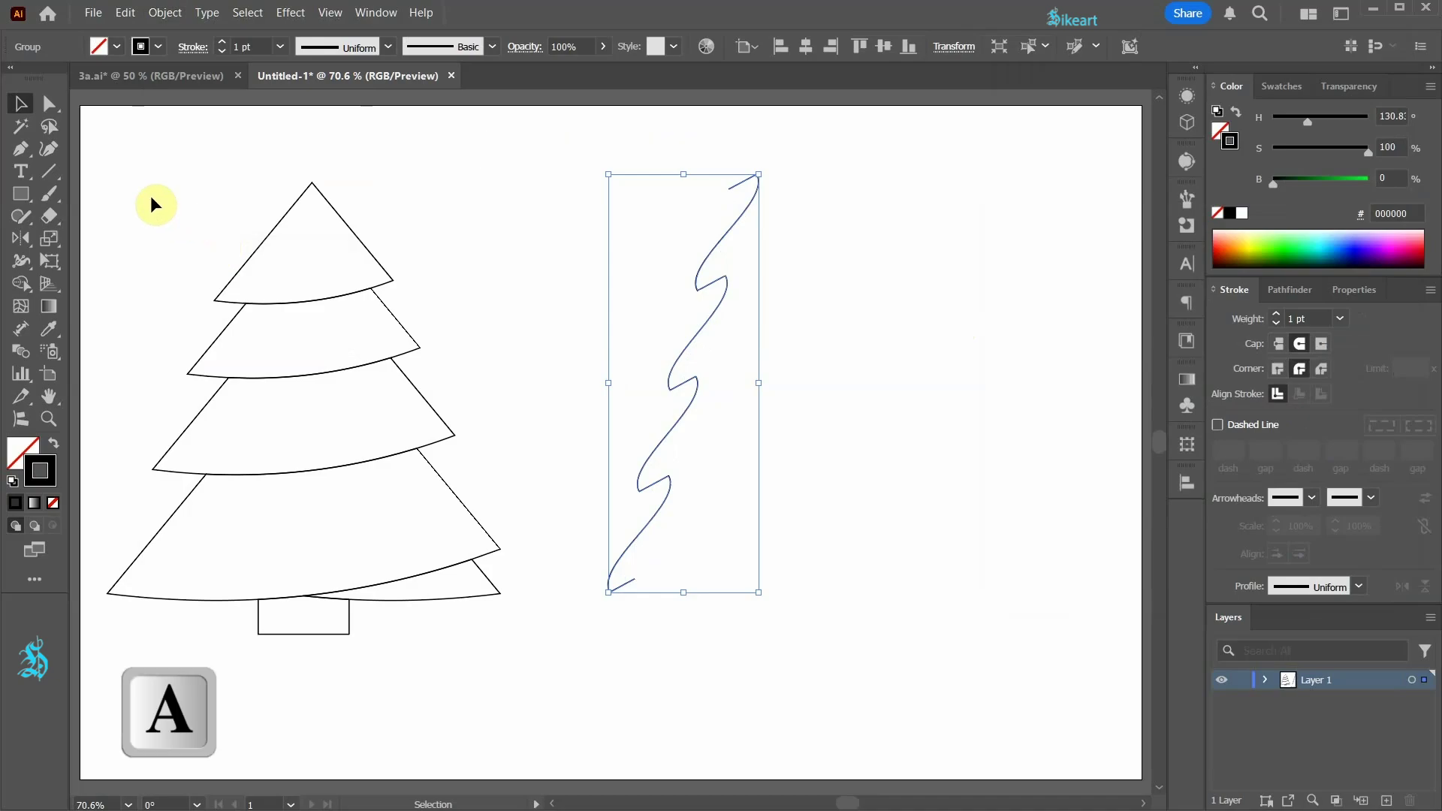
{"action": "left_click", "coordinate": [49, 103]}
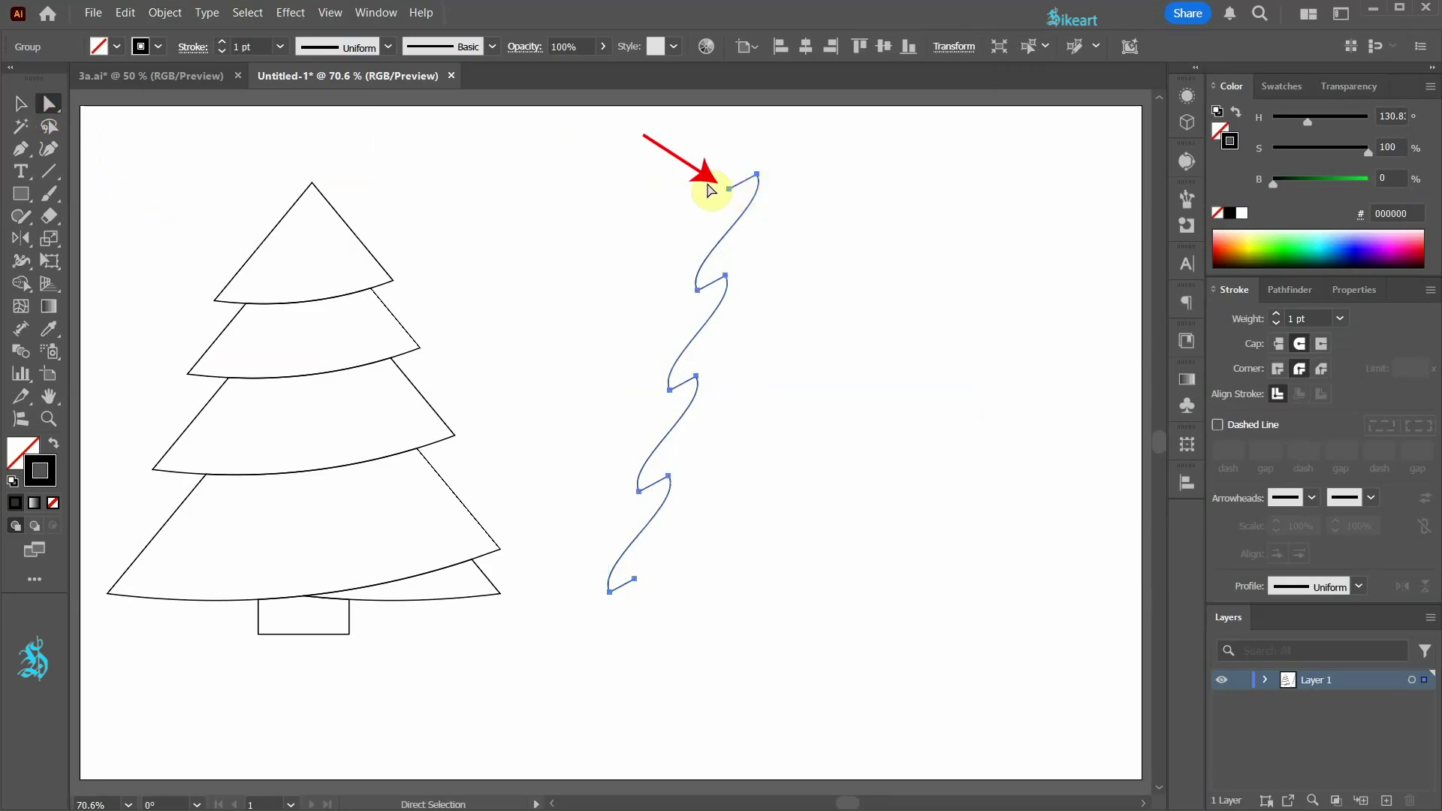
{"action": "left_click", "coordinate": [728, 189]}
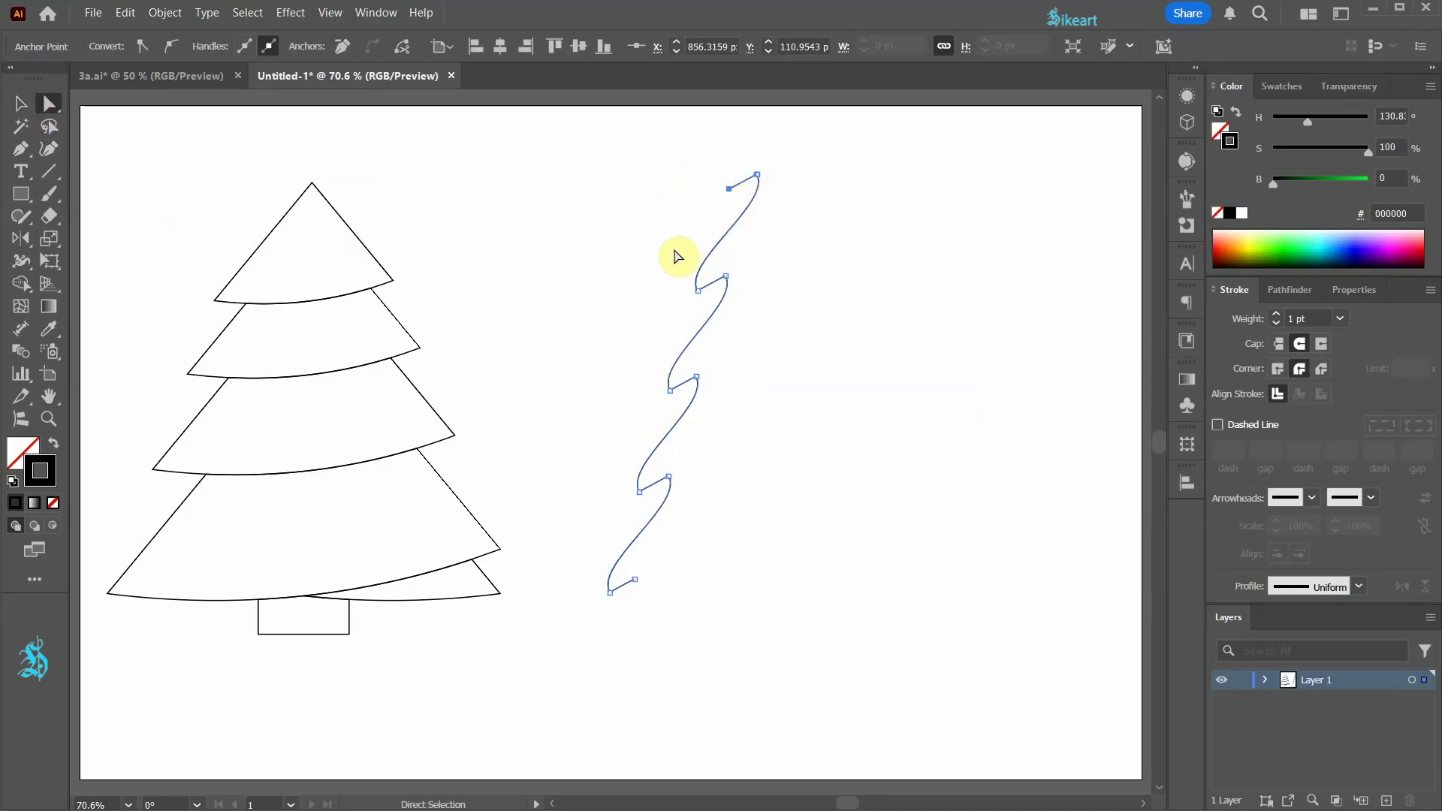
{"action": "key", "text": "Delete"}
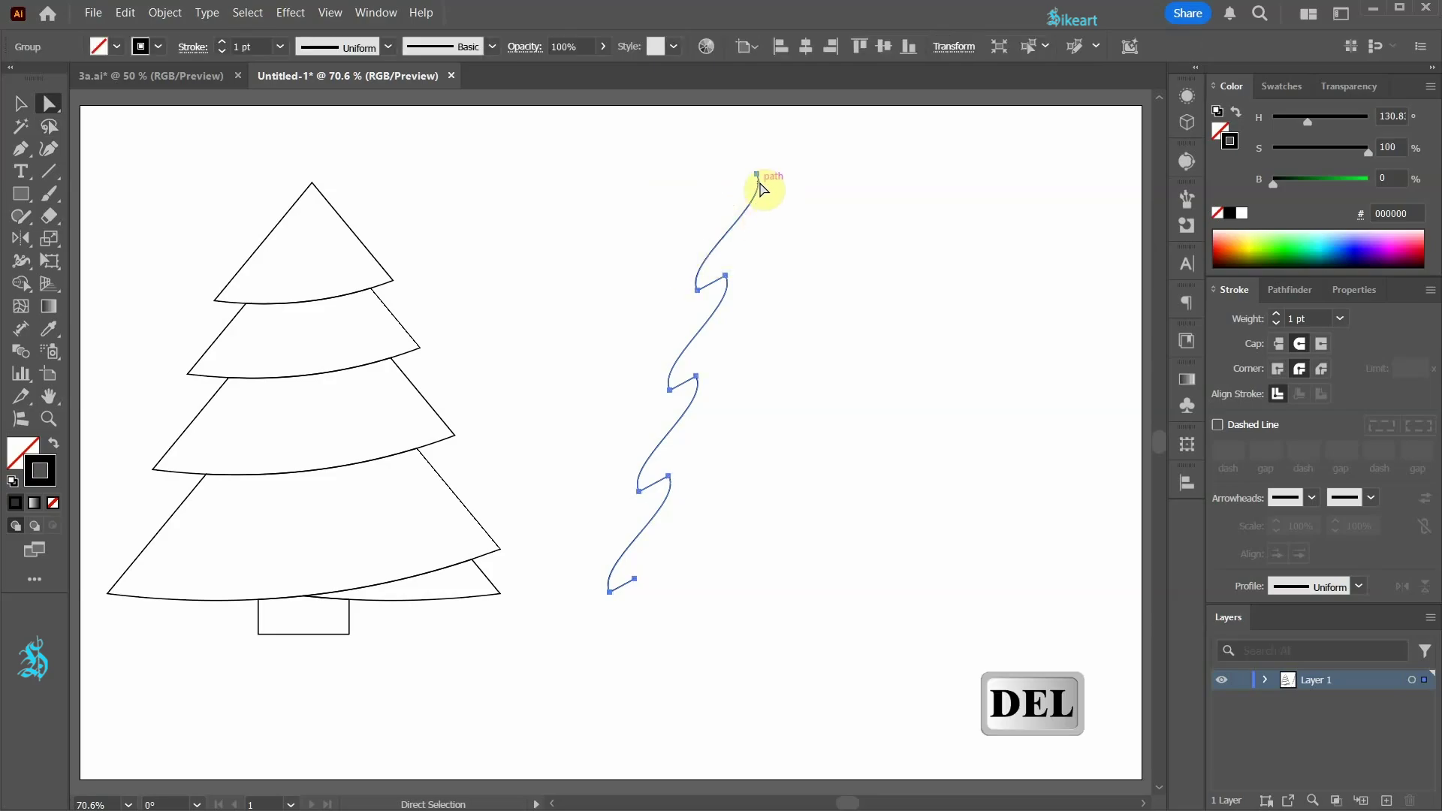
{"action": "left_click", "coordinate": [758, 175]}
{"action": "mouse_move", "coordinate": [753, 220]}
{"action": "left_mouse_down"}
{"action": "mouse_move", "coordinate": [747, 234]}
{"action": "mouse_move", "coordinate": [748, 213]}
{"action": "left_mouse_up"}
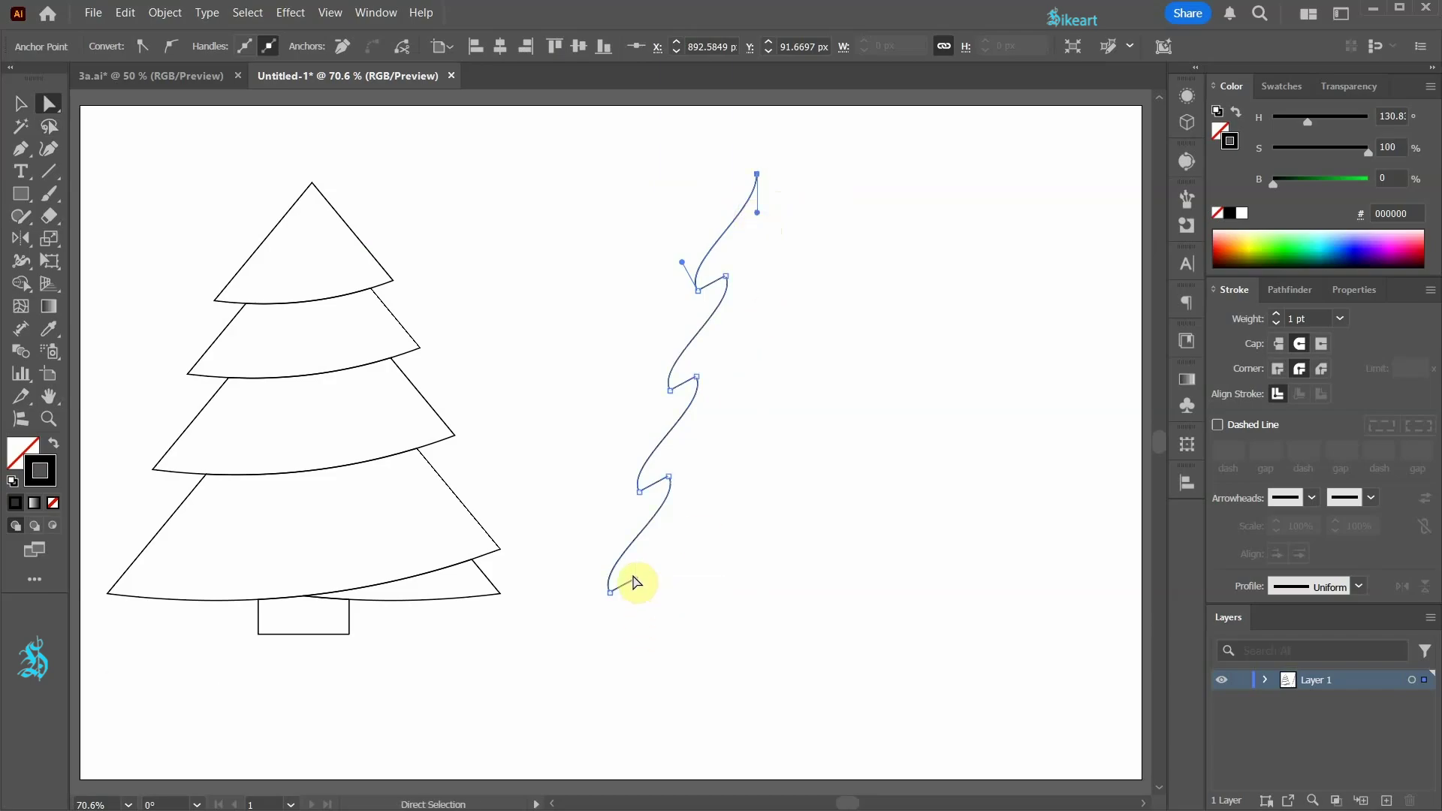
{"action": "left_click_drag", "start_coordinate": [633, 578], "coordinate": [758, 592]}
{"action": "left_click", "coordinate": [724, 605]}
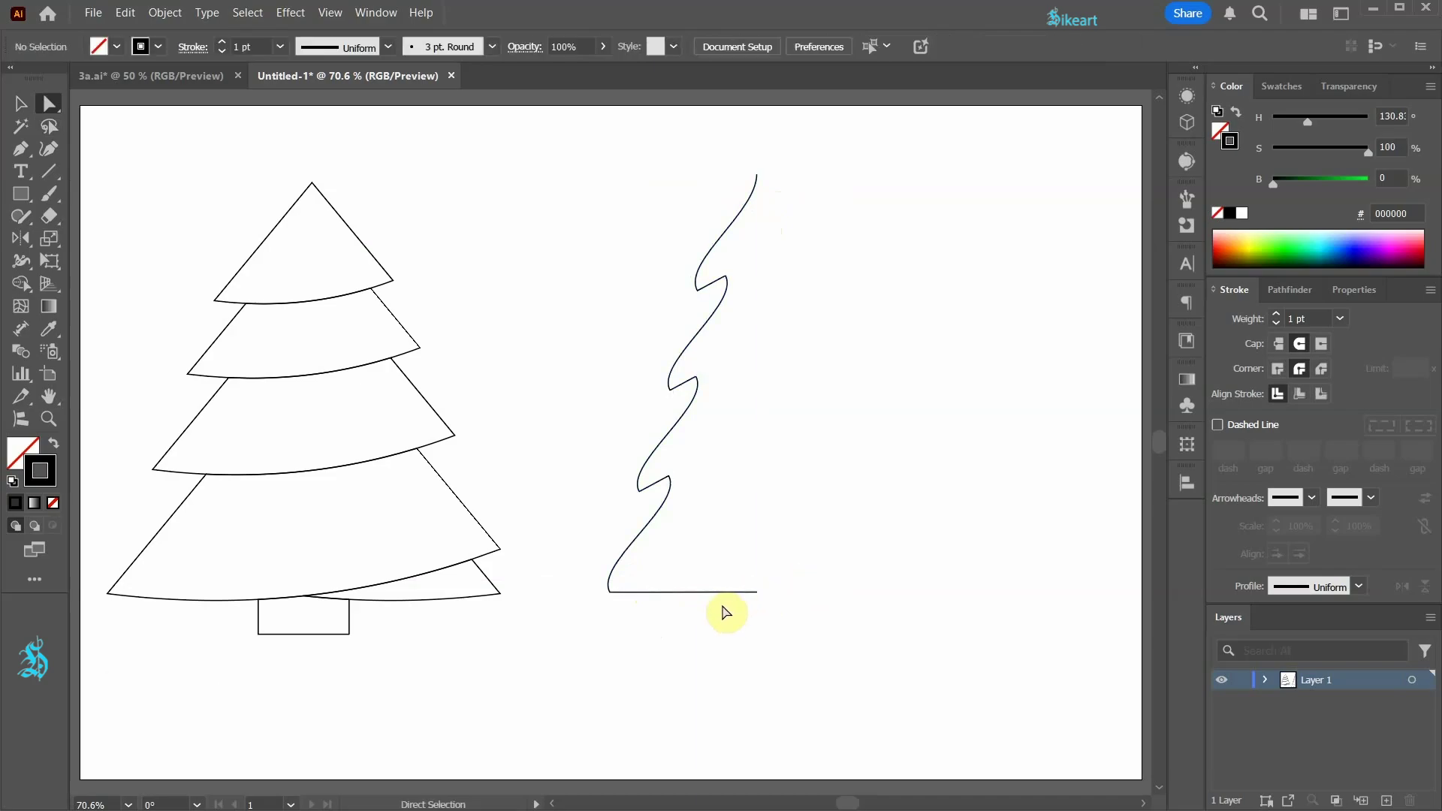
Bow the base line into a gentle curve with the Curvature tool
{"action": "key", "text": "shift+grave"}
{"action": "left_click", "coordinate": [51, 147]}
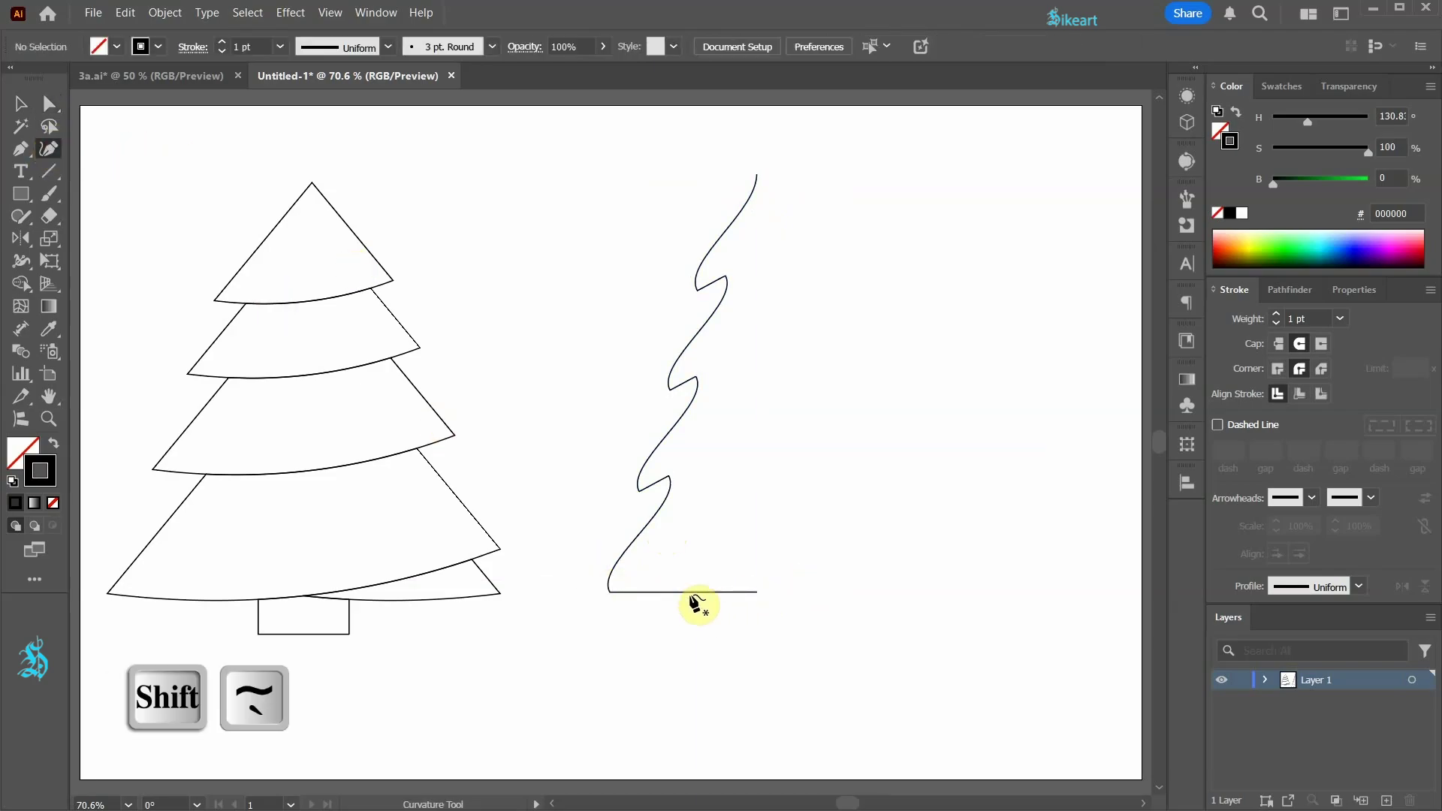
{"action": "left_click", "coordinate": [727, 593]}
{"action": "left_click_drag", "start_coordinate": [723, 592], "coordinate": [722, 599]}
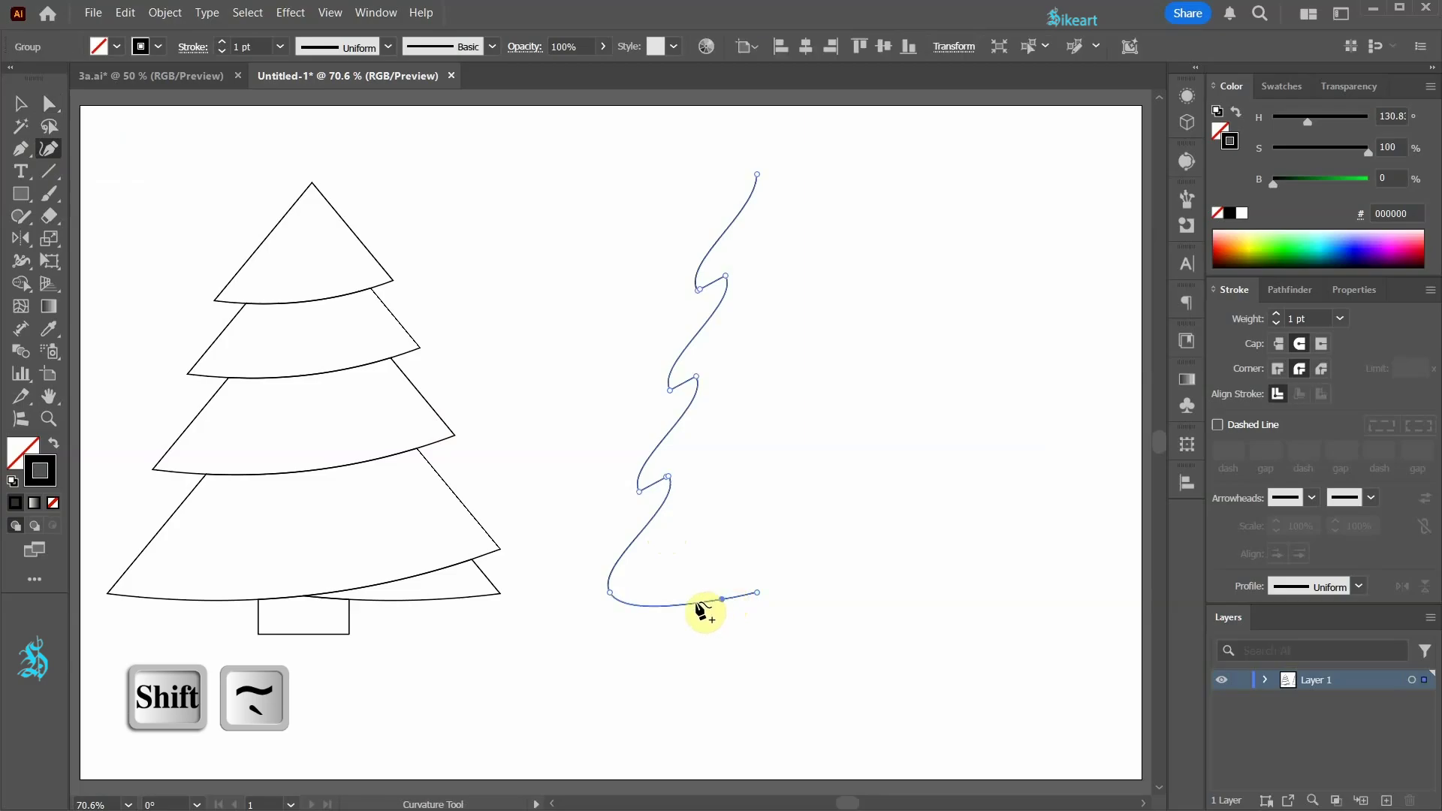
{"action": "key", "text": "Escape"}
{"action": "key", "text": "a"}
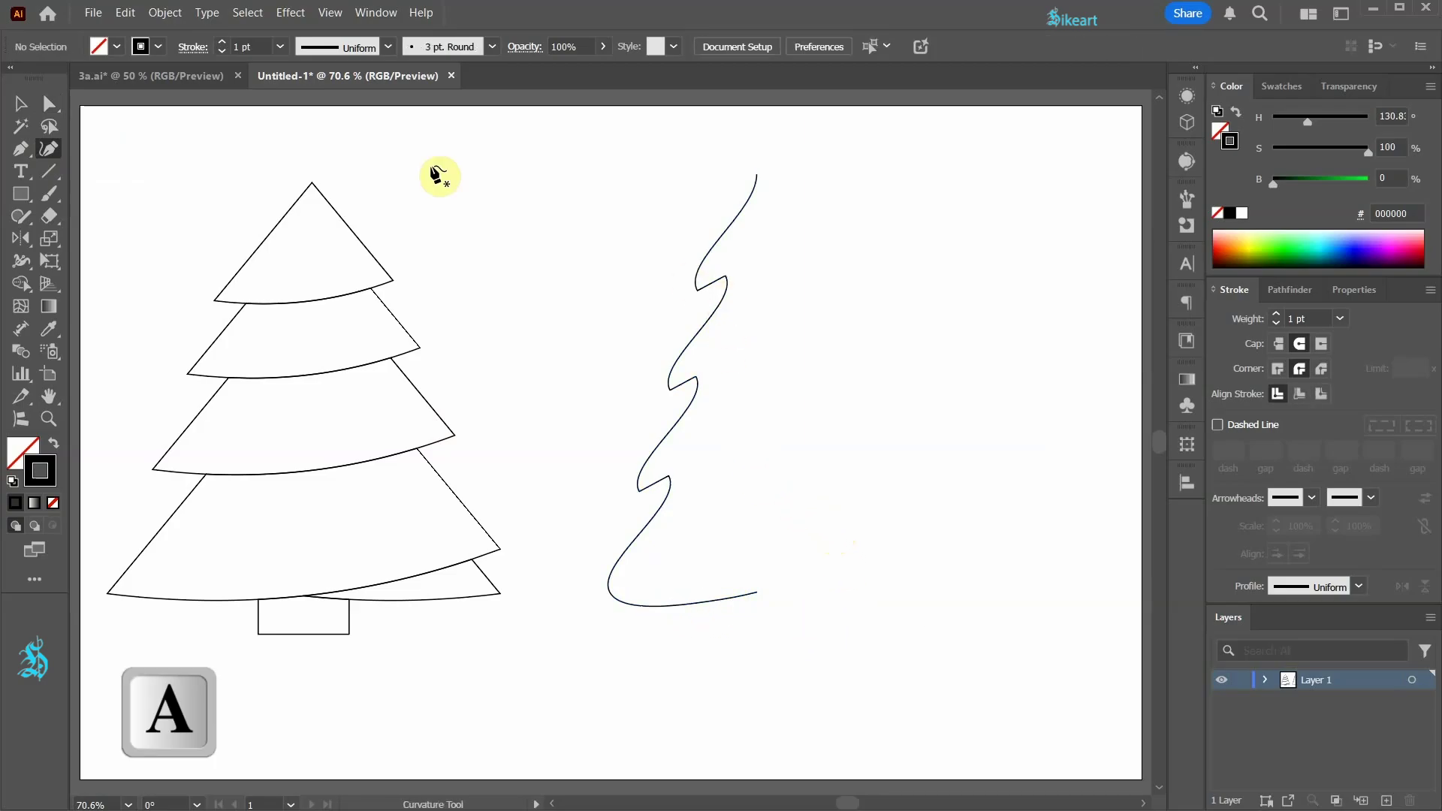
Round a branch-tip corner by pulling its anchor's lower handle straight down
{"action": "scroll", "coordinate": [773, 422], "scroll_direction": "up", "scroll_amount": 3, "text": "alt"}
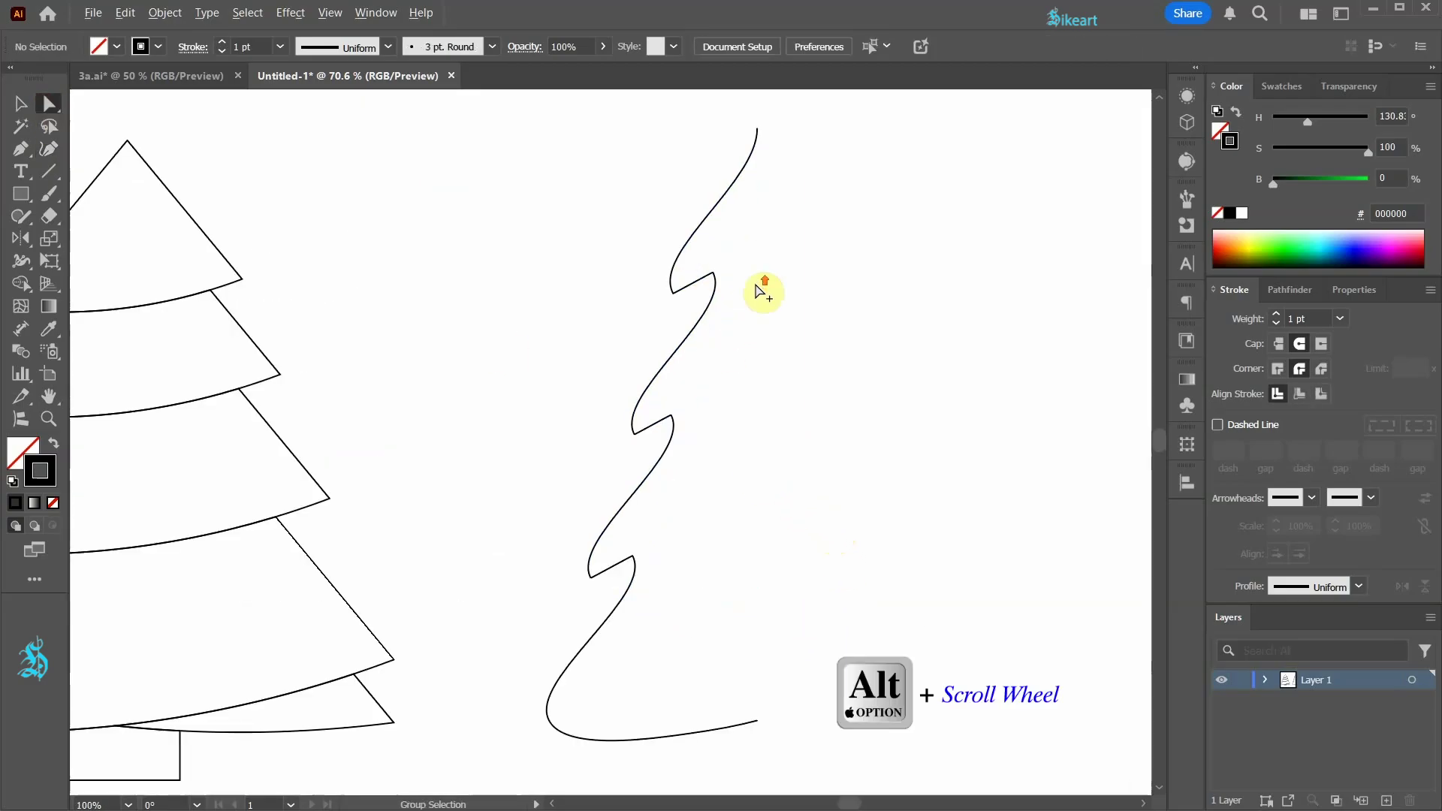
{"action": "scroll", "coordinate": [597, 299], "scroll_direction": "up", "scroll_amount": 8, "text": "alt"}
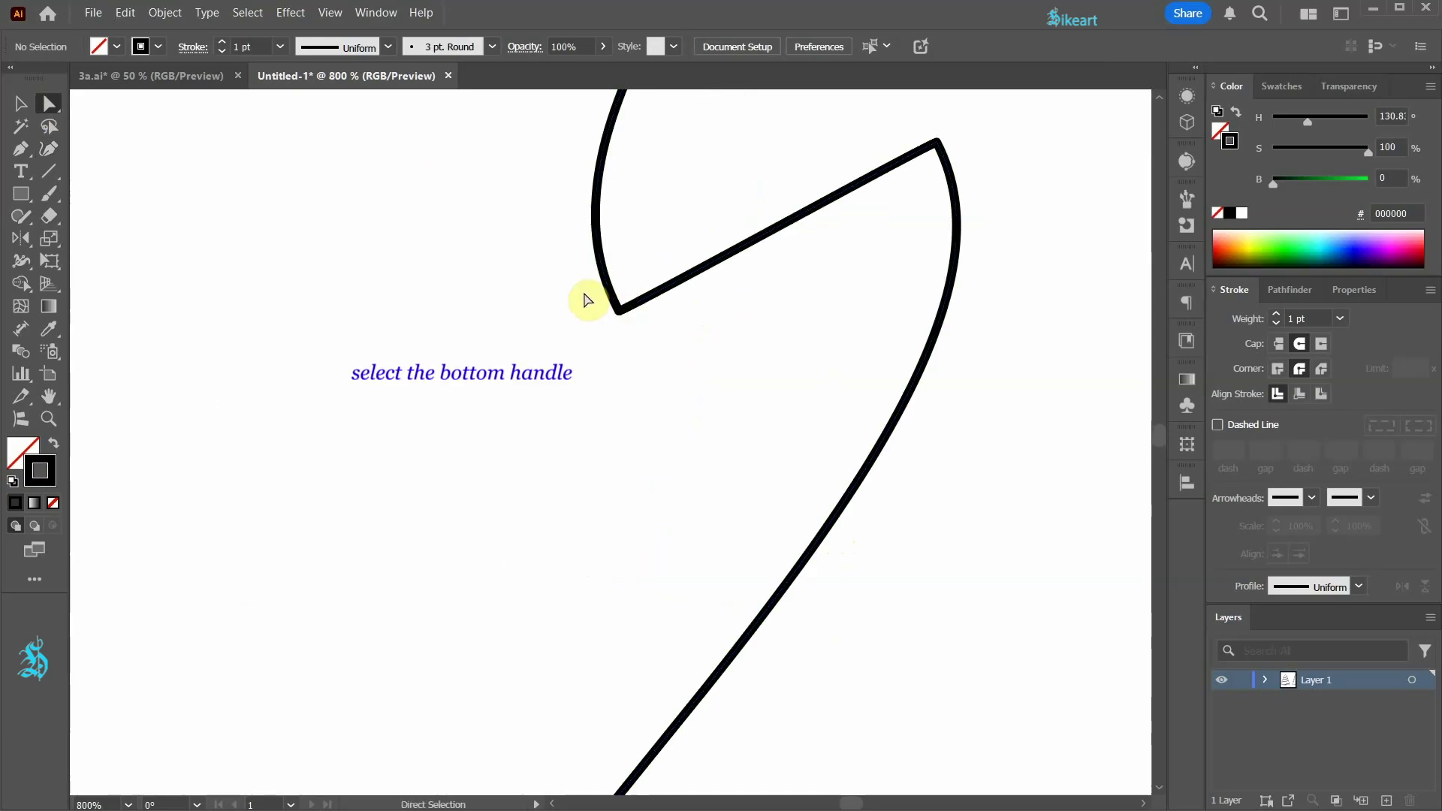
{"action": "left_click_drag", "start_coordinate": [581, 284], "coordinate": [656, 349]}
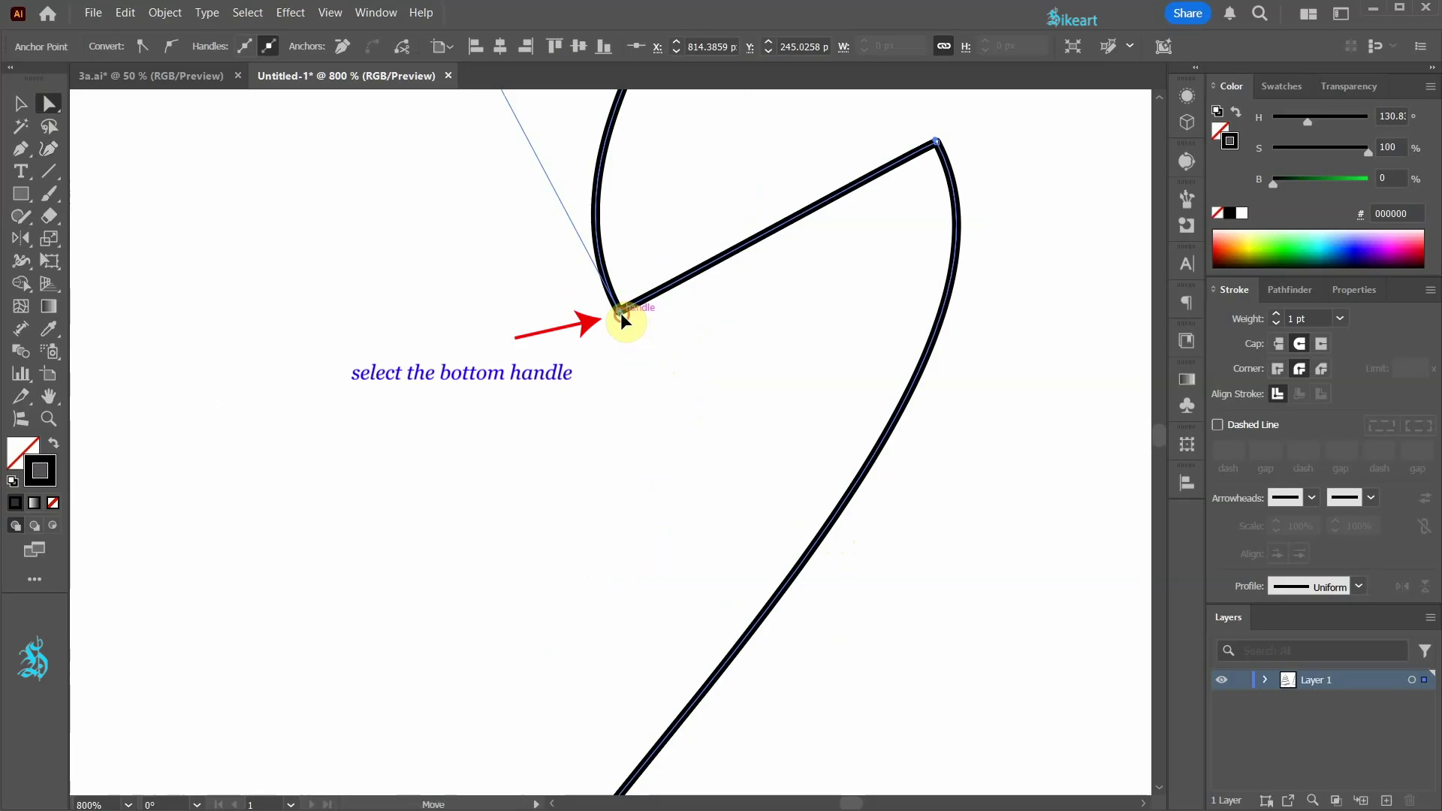
{"action": "left_click_drag", "start_coordinate": [622, 317], "coordinate": [669, 403]}
{"action": "left_click", "coordinate": [548, 366]}
Drag the handle at another branch corner to smooth its curve
{"action": "scroll", "coordinate": [548, 367], "scroll_direction": "down", "scroll_amount": 5, "text": "alt"}
{"action": "scroll", "coordinate": [556, 365], "scroll_direction": "down", "scroll_amount": 3, "text": "alt"}
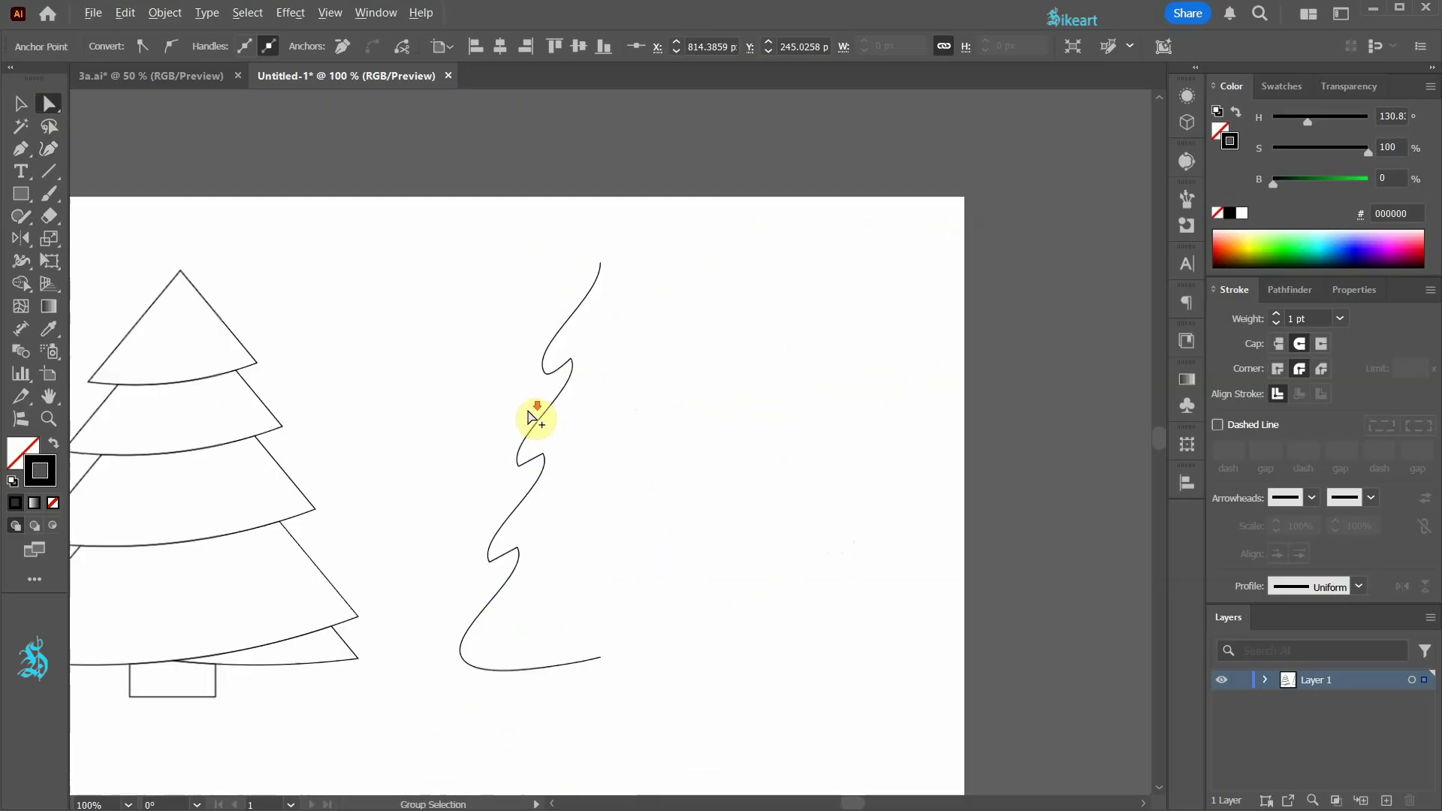
{"action": "scroll", "coordinate": [533, 413], "scroll_direction": "up", "scroll_amount": 8, "text": "alt"}
{"action": "left_click_drag", "start_coordinate": [523, 398], "coordinate": [585, 574]}
{"action": "scroll", "coordinate": [489, 489], "scroll_direction": "down", "scroll_amount": 2, "text": "alt"}
{"action": "scroll", "coordinate": [702, 412], "scroll_direction": "down", "scroll_amount": 5, "text": "alt"}
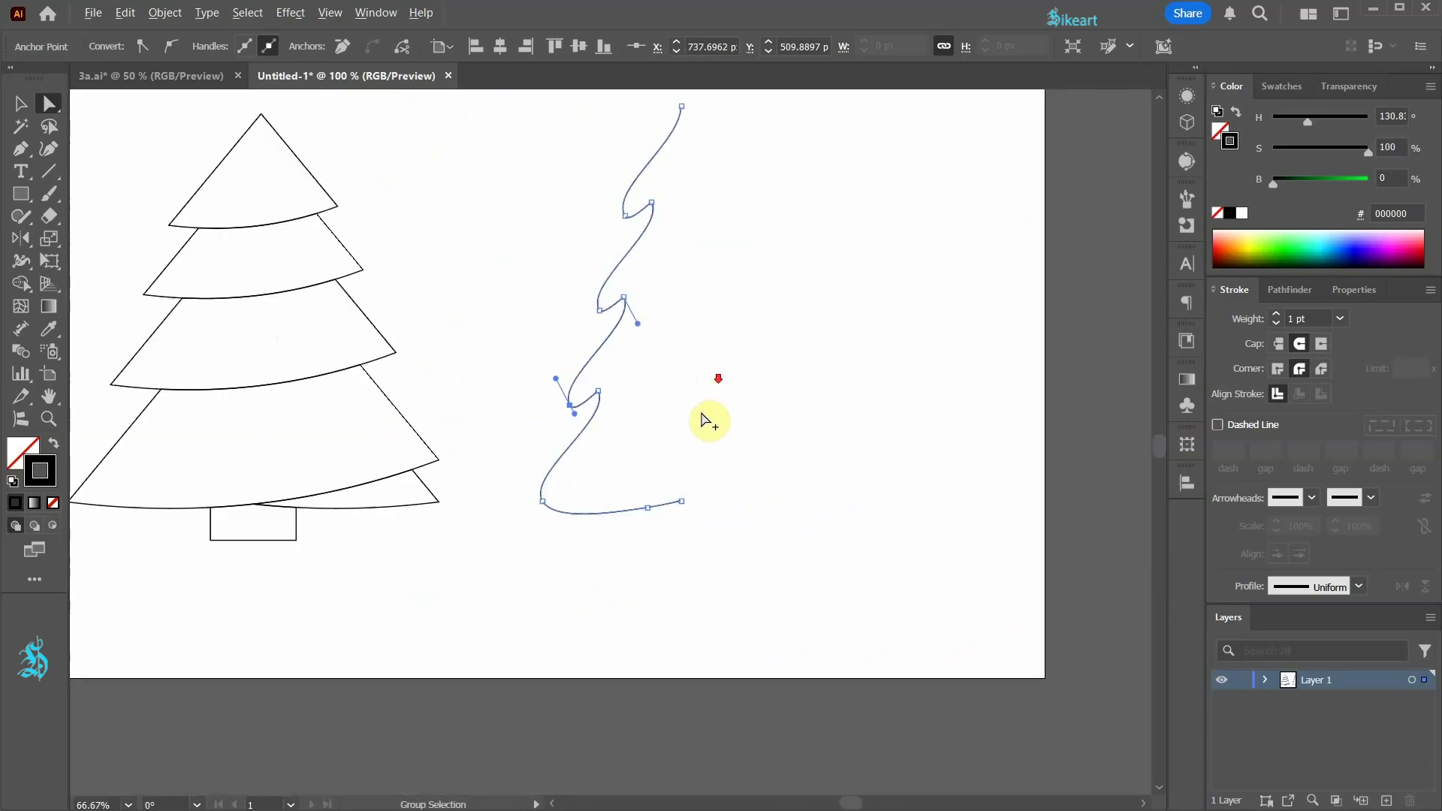
{"action": "scroll", "coordinate": [402, 498], "scroll_direction": "up", "scroll_amount": 1, "text": "alt"}
{"action": "scroll", "coordinate": [719, 654], "scroll_direction": "up", "scroll_amount": 1, "text": "alt"}
{"action": "key", "text": "v"}
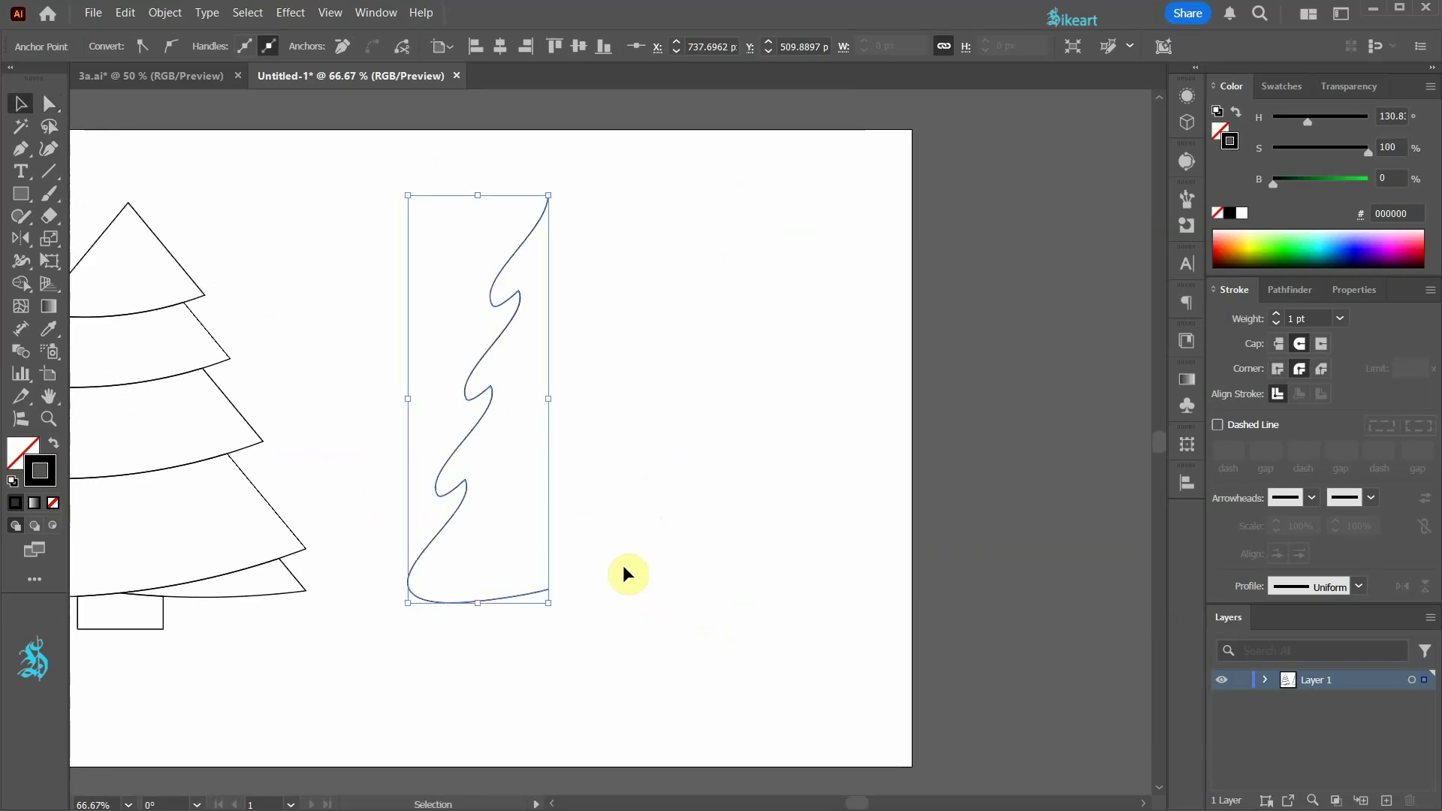
Reflect a copy of the half outline about its top anchor to form the full tree
{"action": "key", "text": "o"}
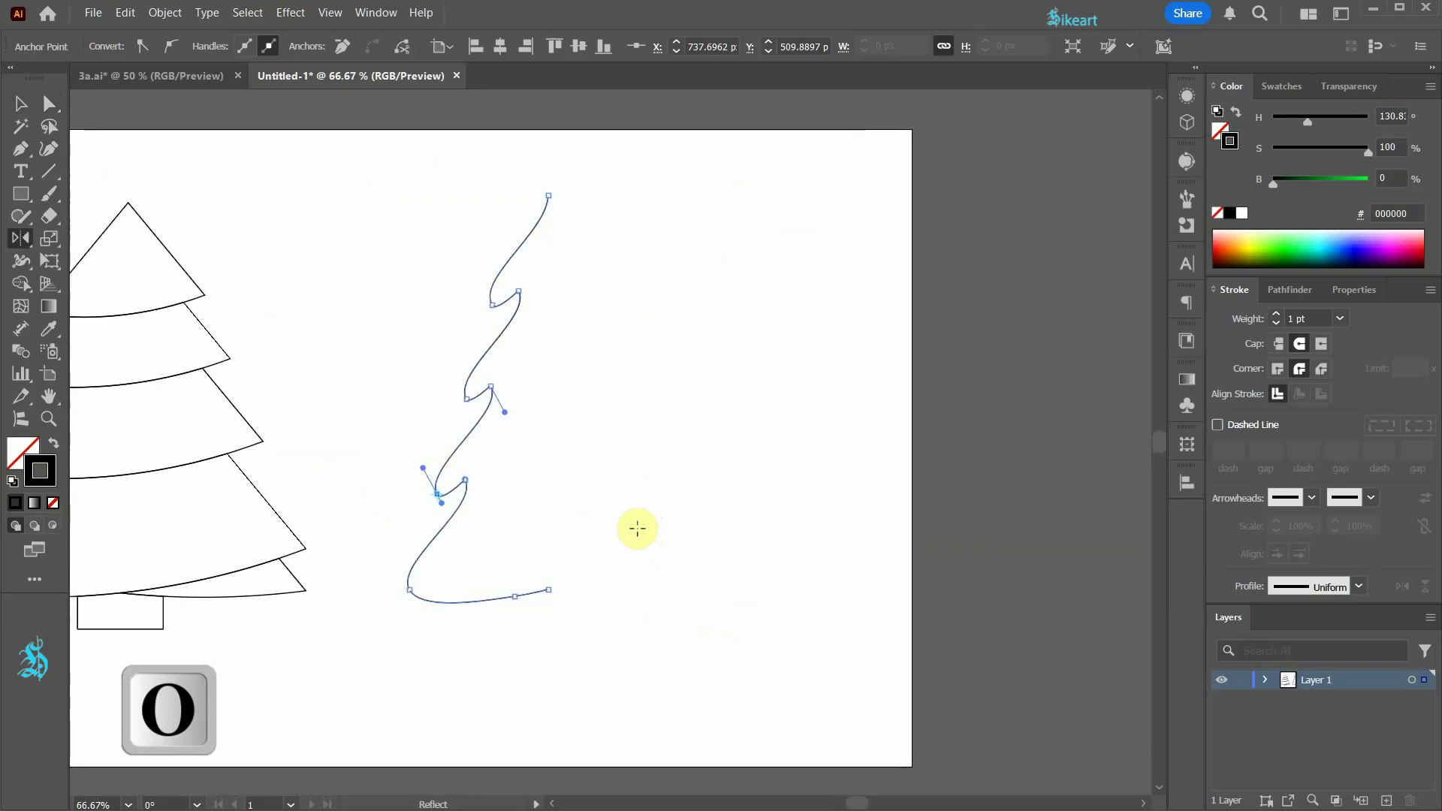
{"action": "left_click", "coordinate": [547, 194]}
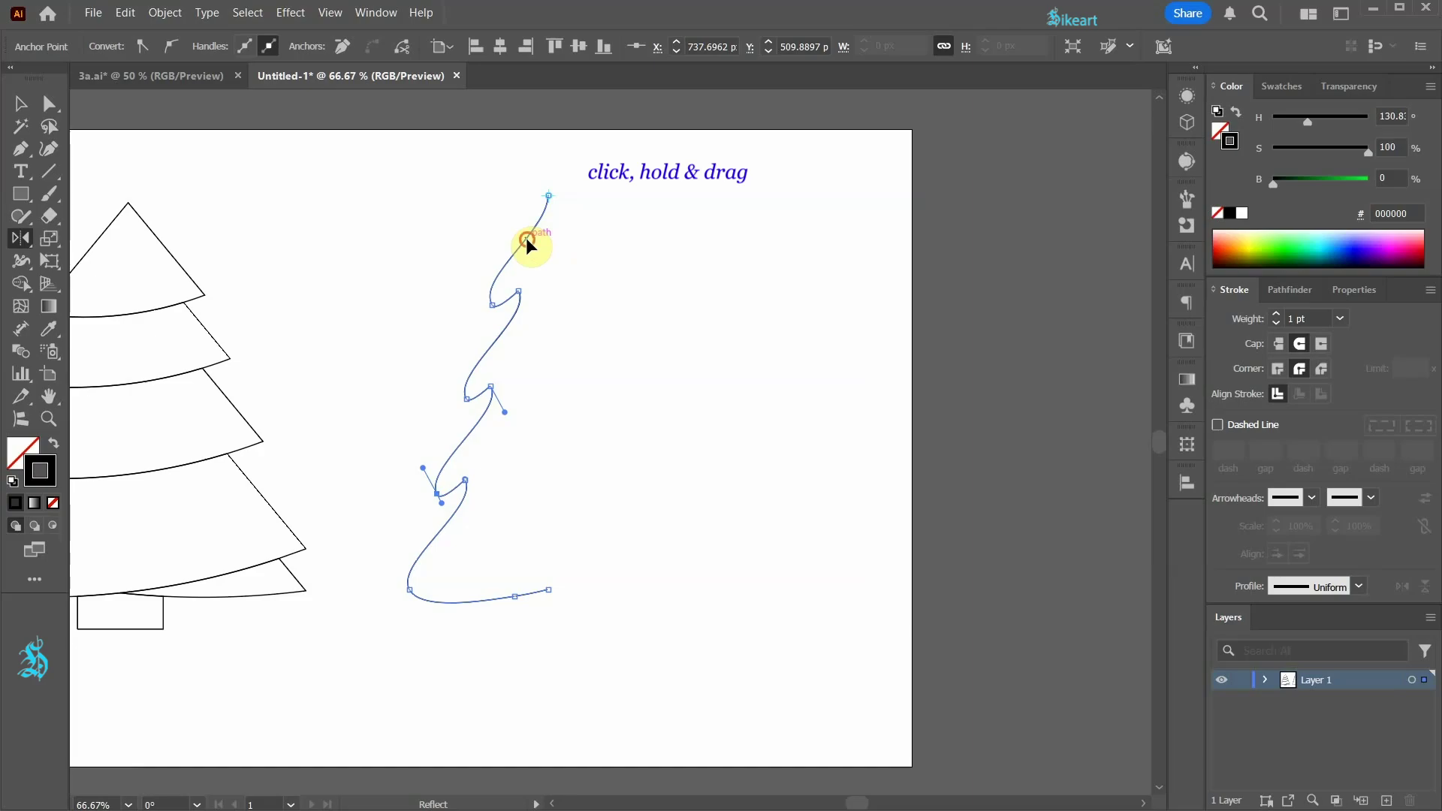
{"action": "left_click_drag", "start_coordinate": [526, 237], "coordinate": [588, 270]}
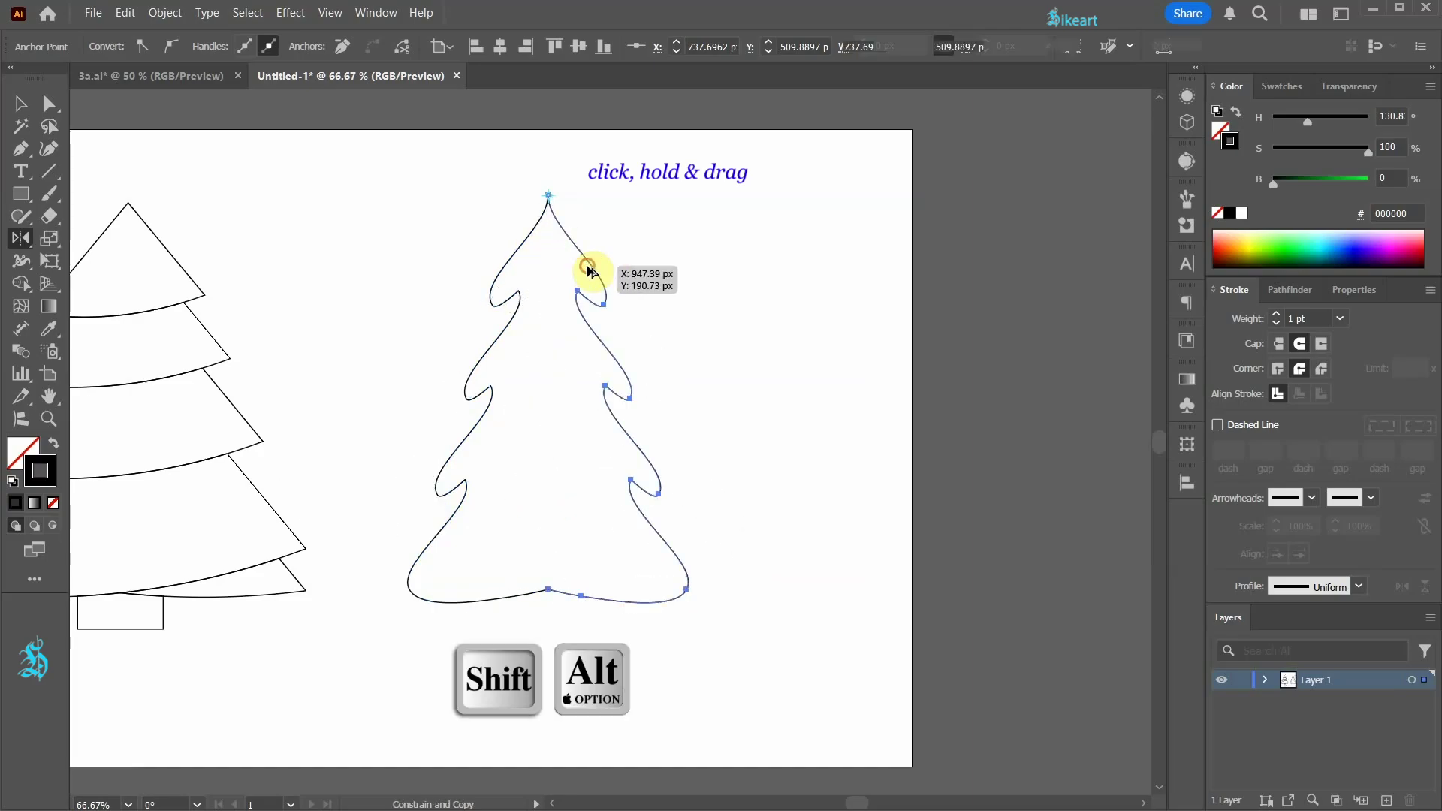
{"action": "key", "text": "a"}
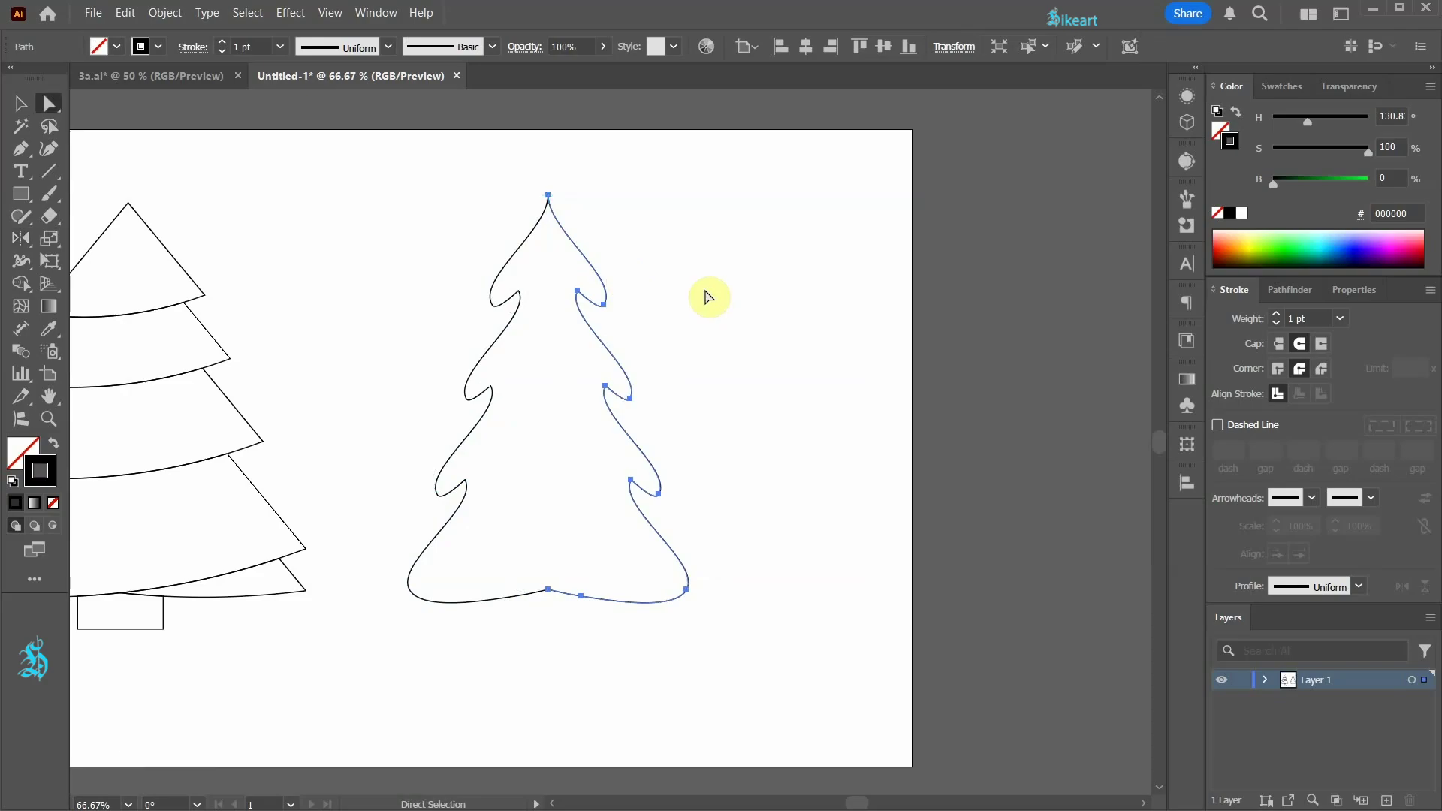
Join the two open end points at the treetop into one closed outline
{"action": "left_click_drag", "start_coordinate": [493, 172], "coordinate": [566, 226]}
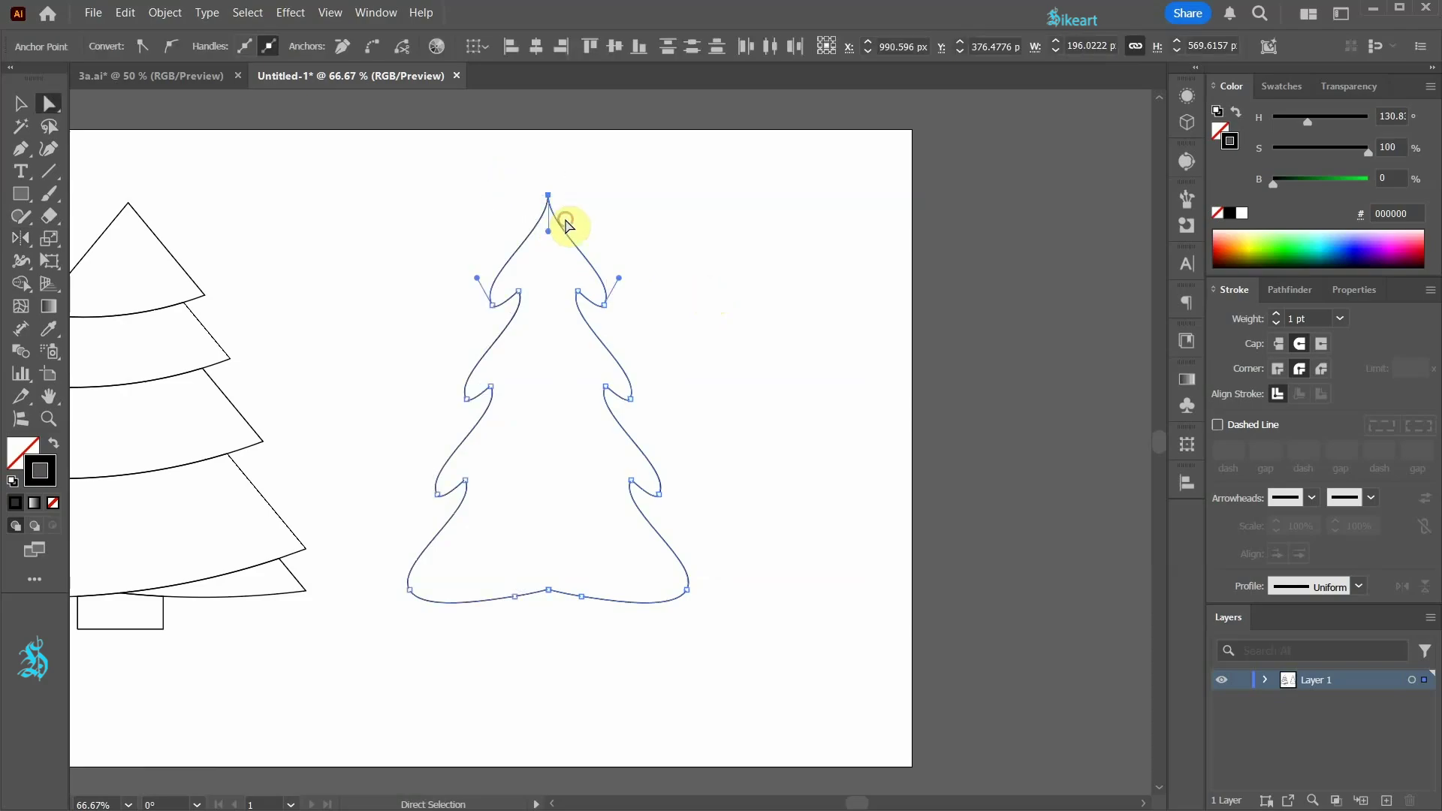
{"action": "key", "text": "ctrl+j"}
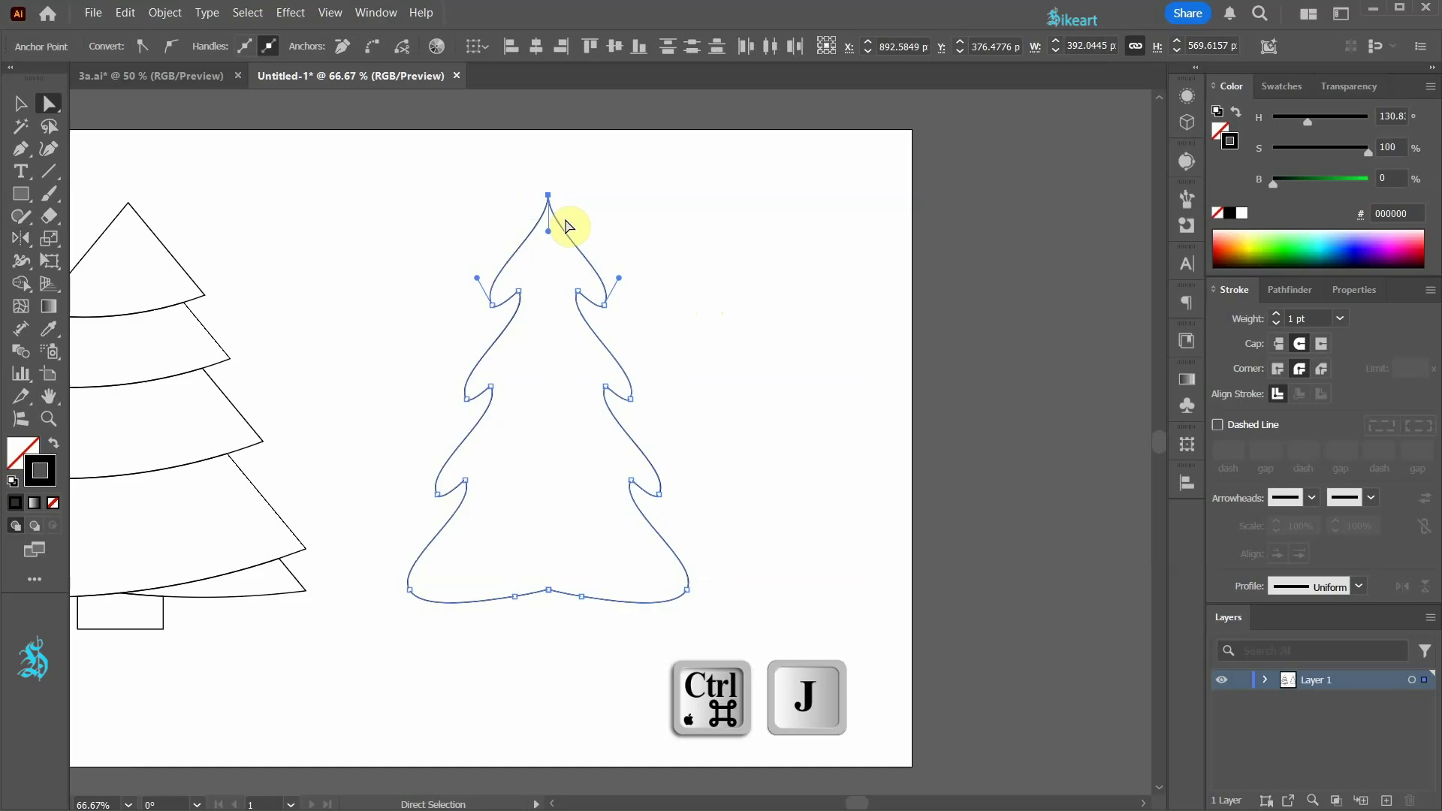
{"action": "key", "text": "ctrl"}
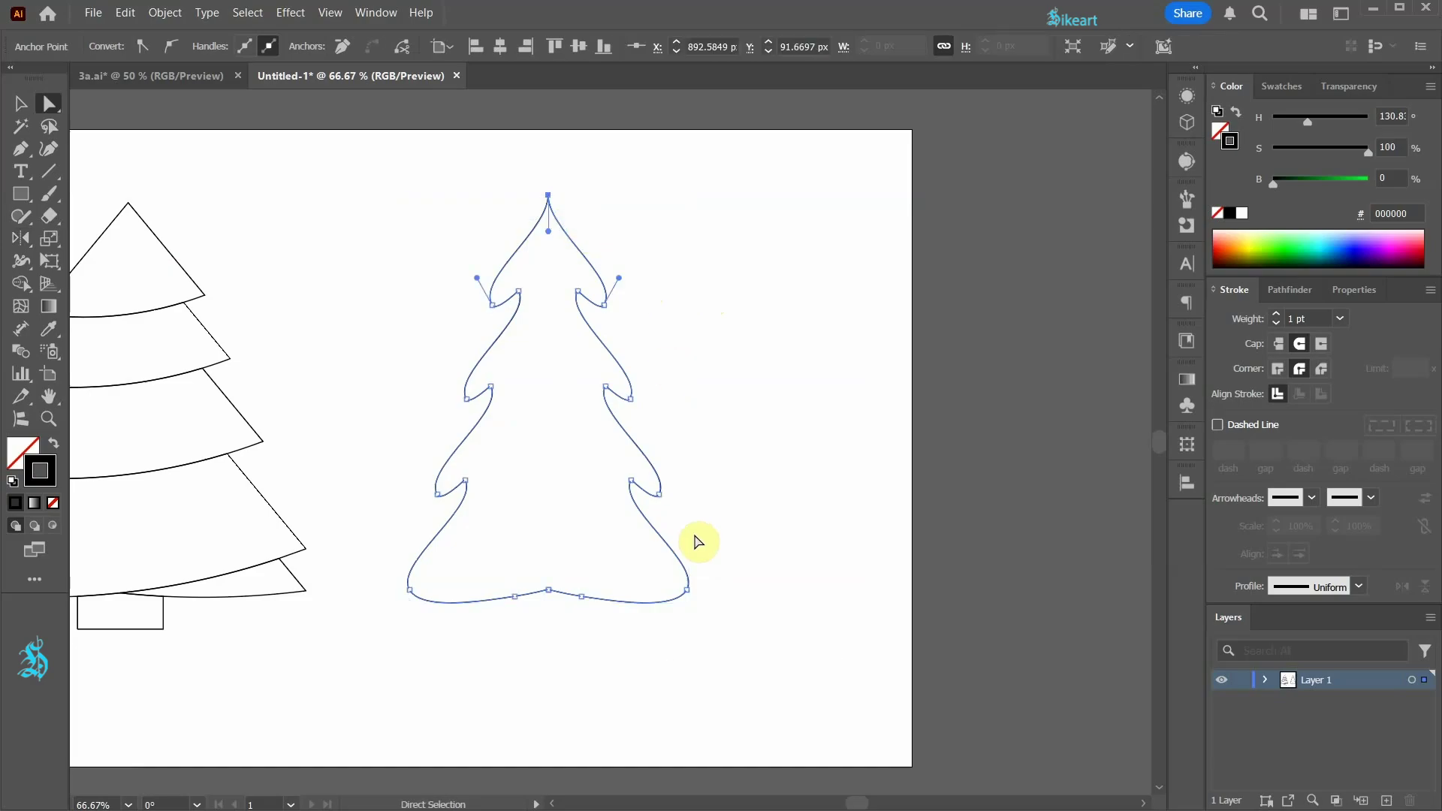
{"action": "left_click", "coordinate": [683, 676]}
{"action": "key", "text": "m"}
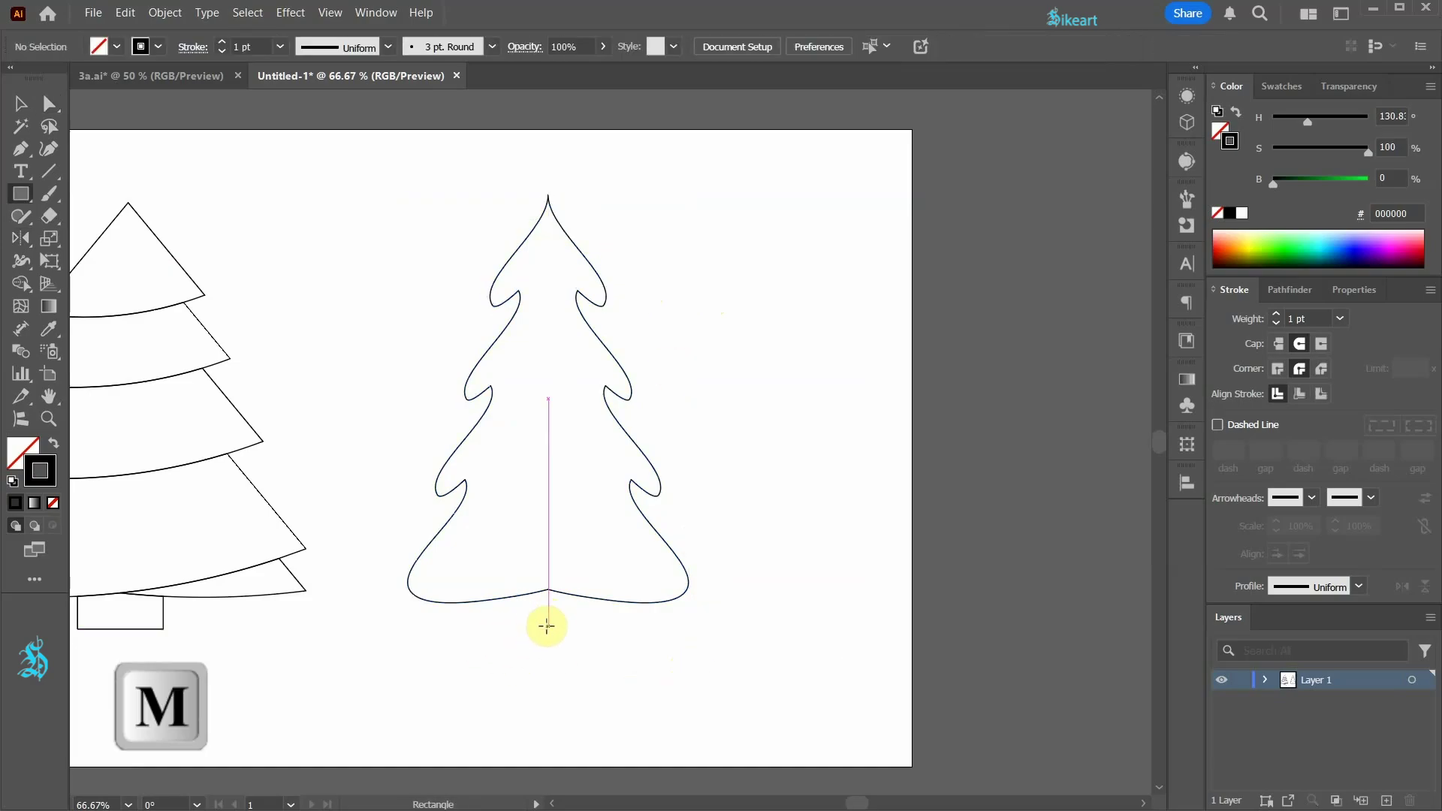
Draw a centred trunk rectangle below the tree, add and select a midpoint anchor on each side
{"action": "left_click_drag", "start_coordinate": [546, 626], "coordinate": [575, 666]}
{"action": "key", "text": "alt"}
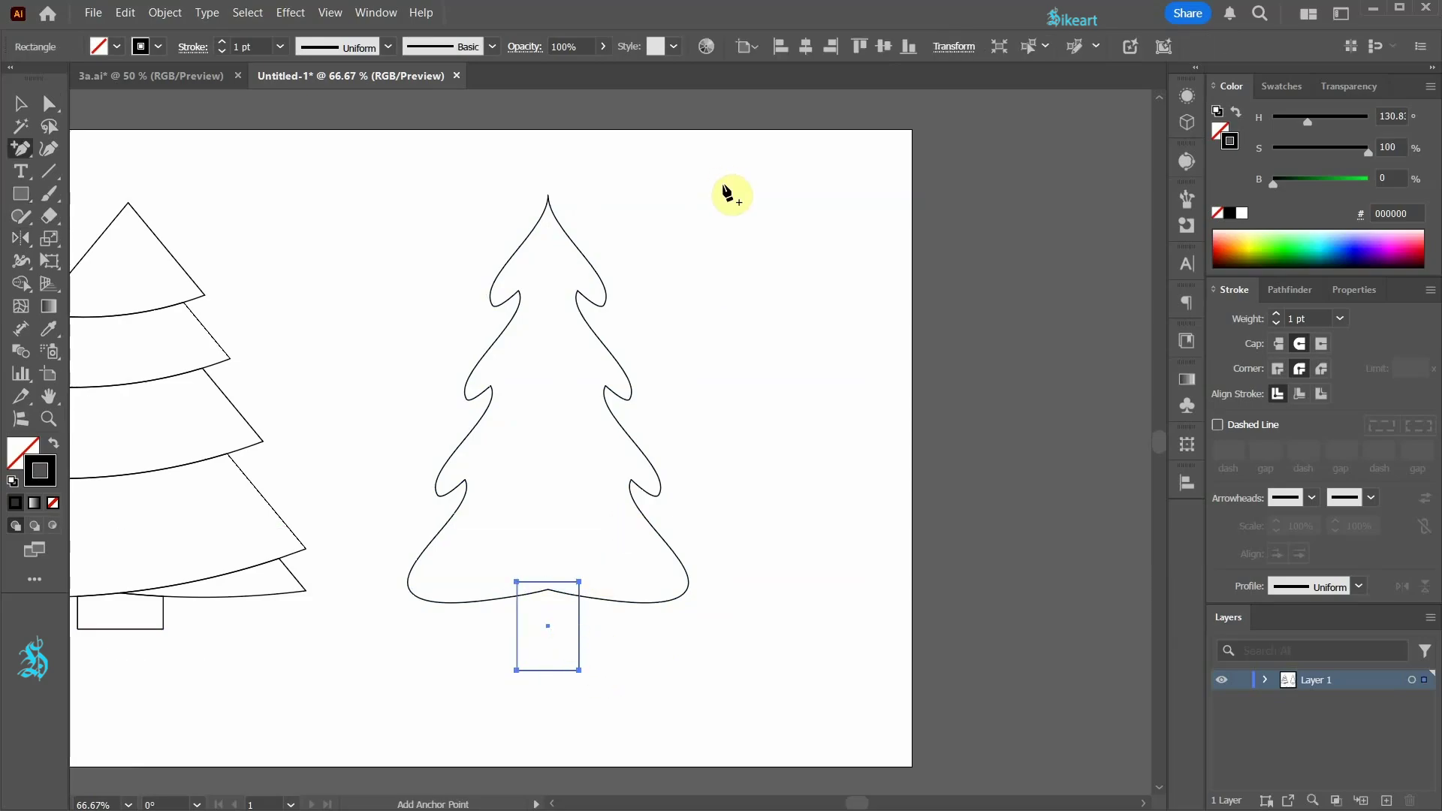
{"action": "key", "text": "plus"}
{"action": "left_click", "coordinate": [19, 147]}
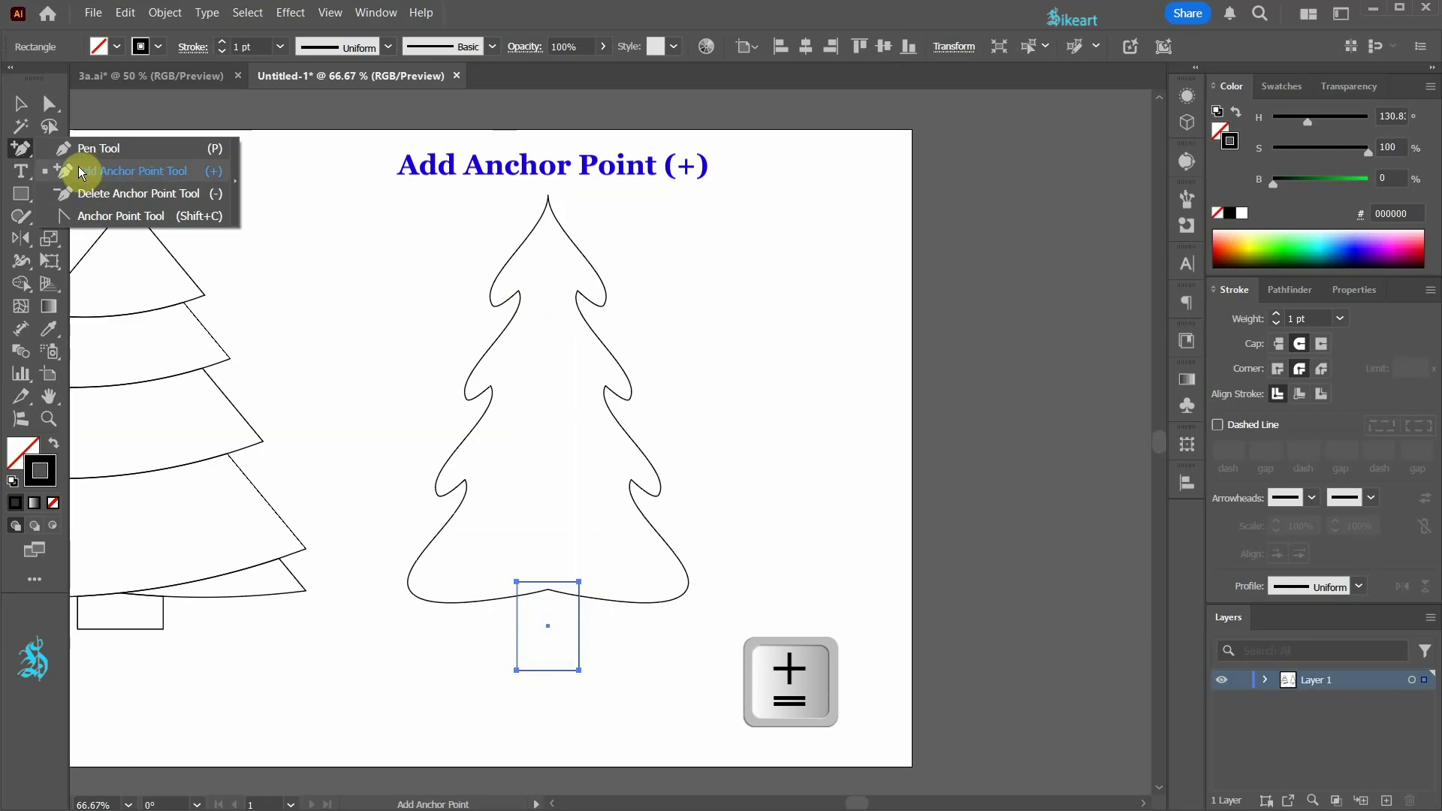
{"action": "left_click", "coordinate": [516, 625]}
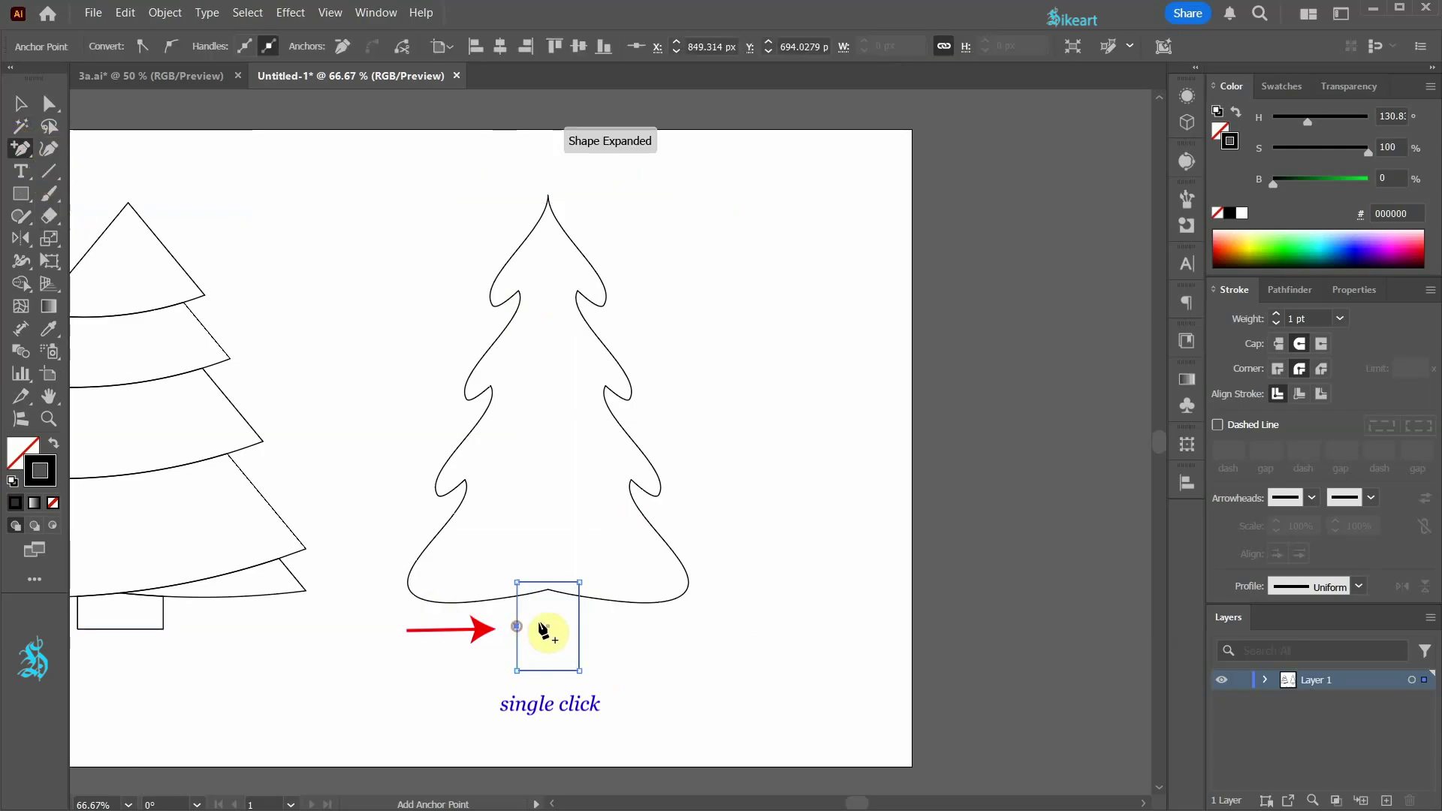
{"action": "left_click", "coordinate": [579, 626]}
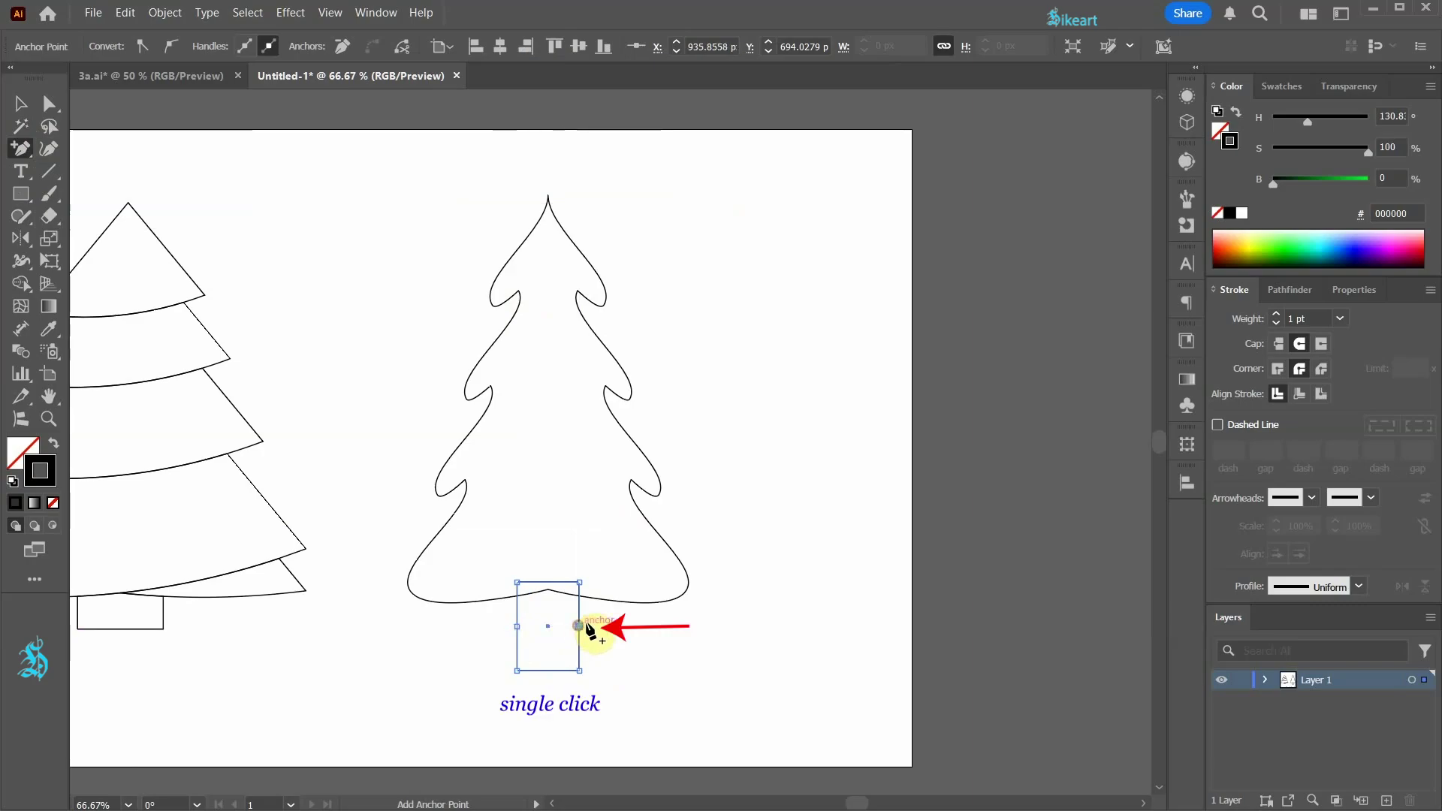
{"action": "key", "text": "a"}
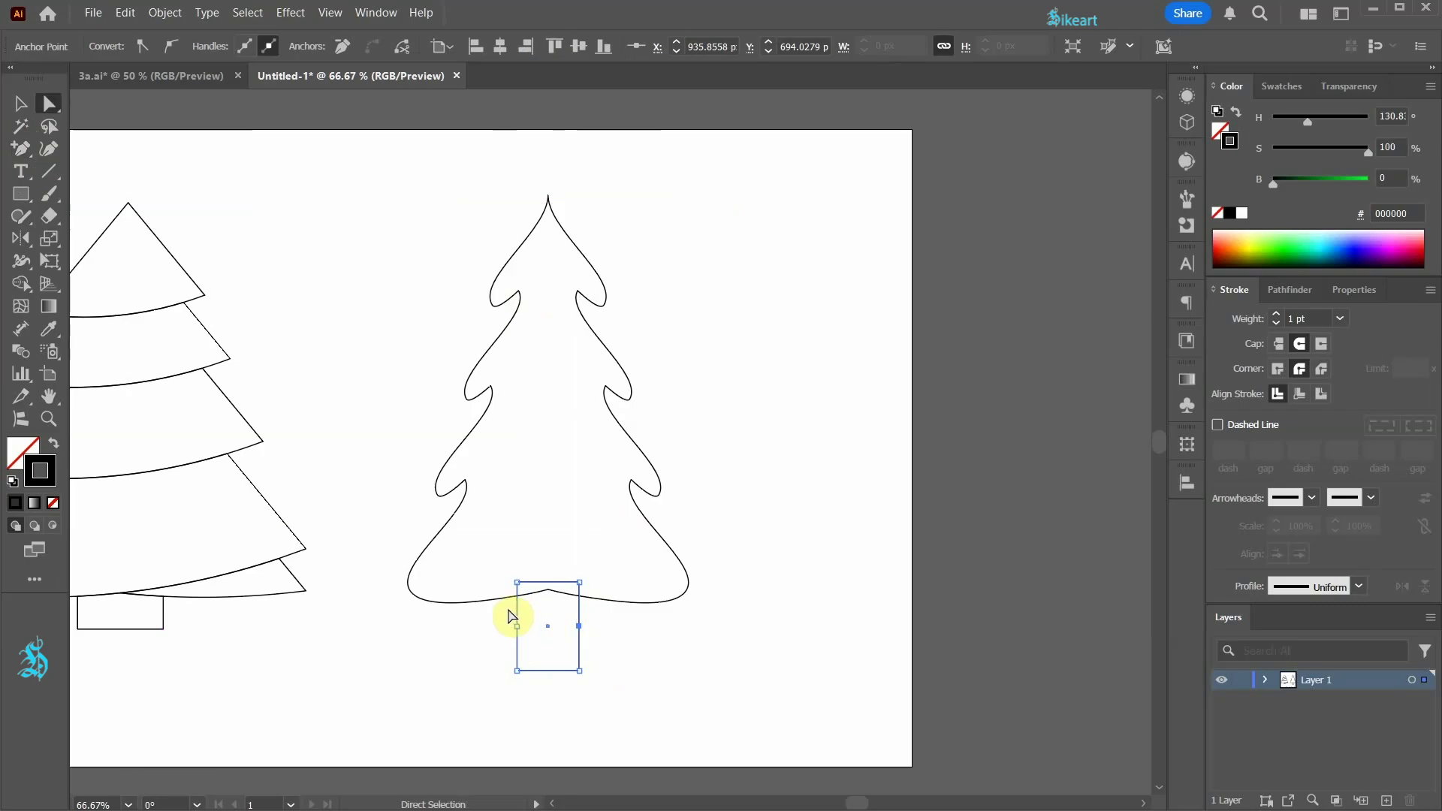
{"action": "left_click_drag", "start_coordinate": [509, 615], "coordinate": [617, 654]}
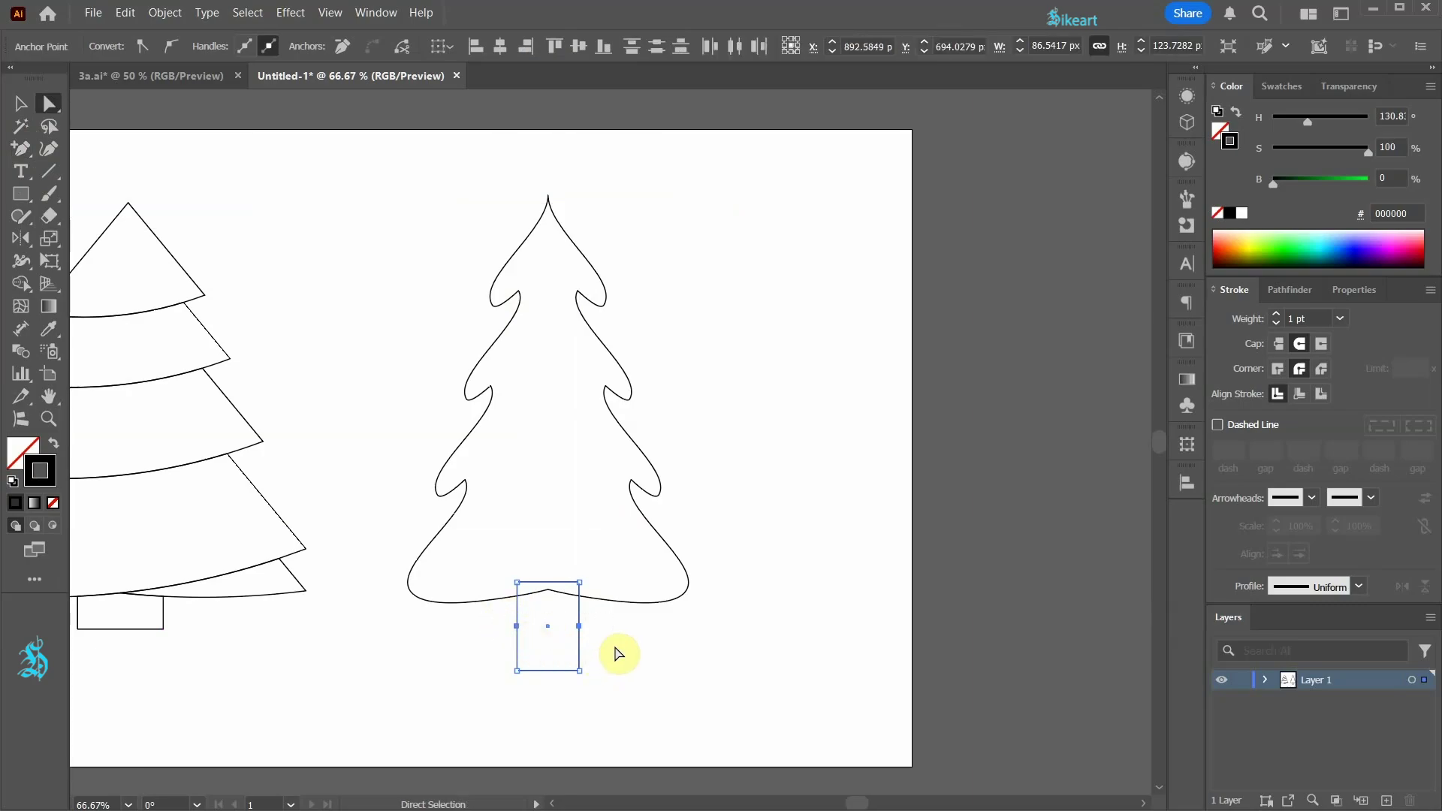
Scale the trunk's two side anchors uniformly to 61% to pinch its waist
{"action": "key", "text": "s"}
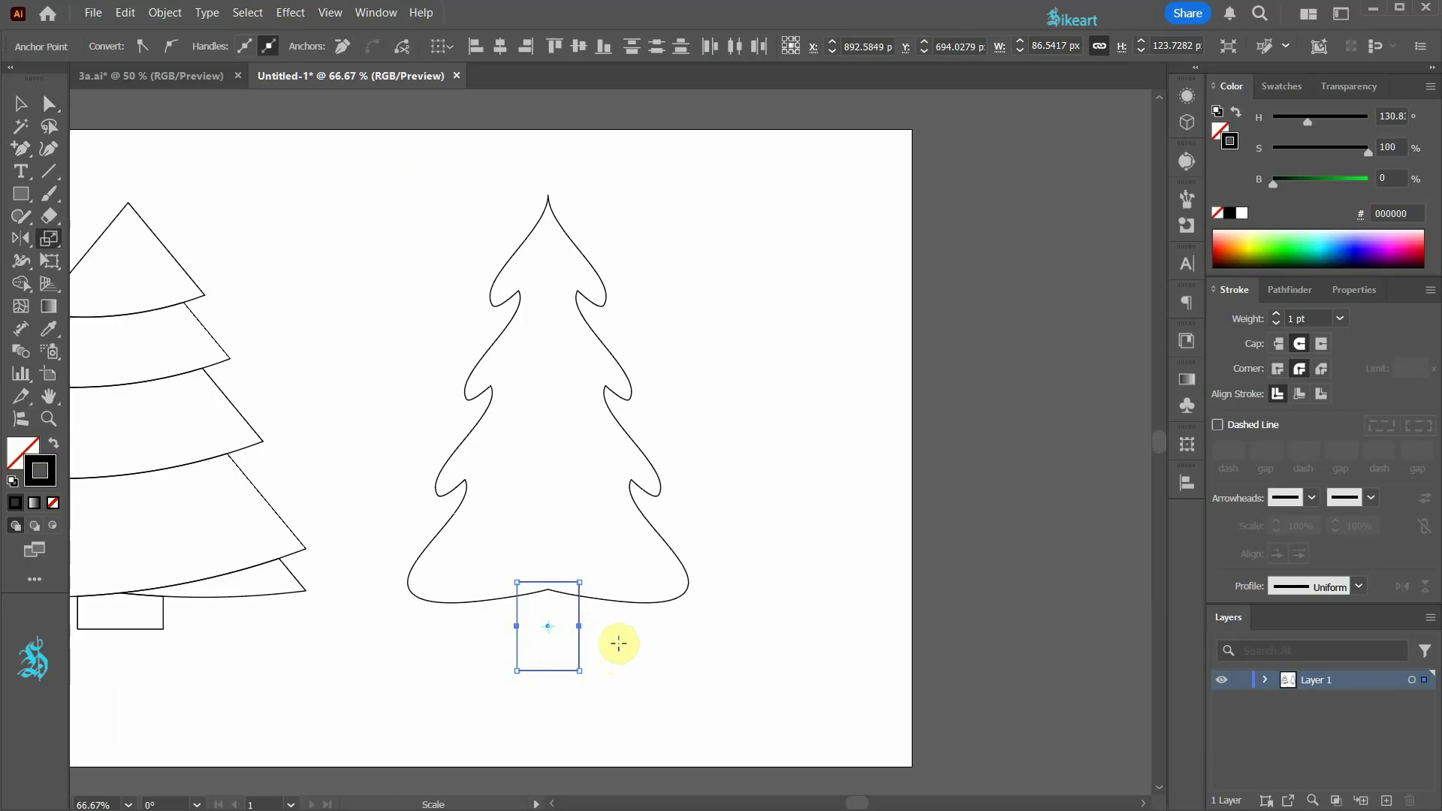
{"action": "key", "text": "Return"}
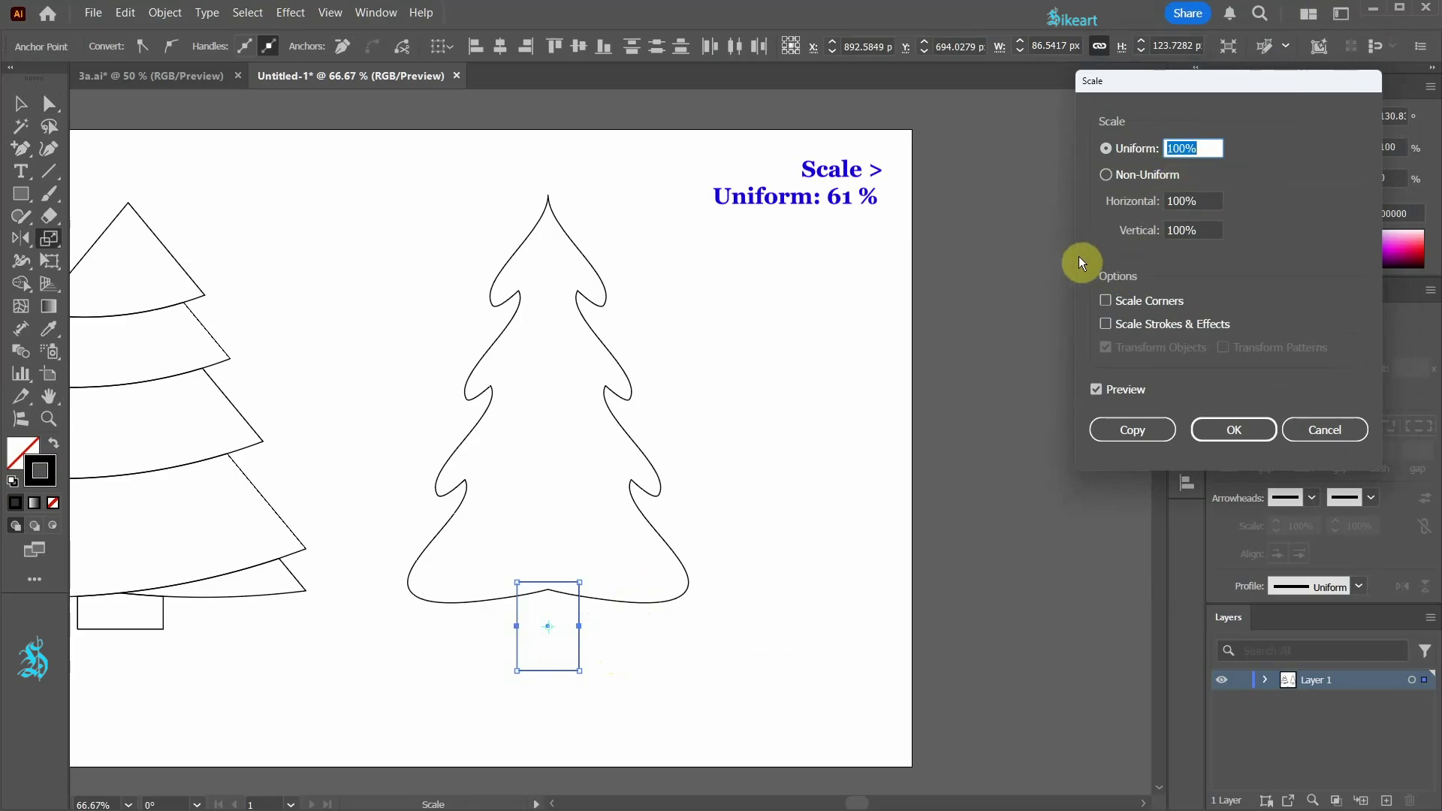
{"action": "key", "text": "Down"}
{"action": "key", "text": "Down"}
{"action": "key", "text": "Down"}
{"action": "key", "text": "Down"}
{"action": "key", "text": "Down"}
{"action": "key", "text": "Down"}
{"action": "key", "text": "Down"}
{"action": "key", "text": "Down"}
{"action": "key", "text": "Down"}
{"action": "key", "text": "Down"}
{"action": "key", "text": "Down"}
{"action": "key", "text": "Down"}
{"action": "key", "text": "Down"}
{"action": "key", "text": "Down"}
{"action": "key", "text": "Down"}
{"action": "key", "text": "Down"}
{"action": "key", "text": "Down"}
{"action": "key", "text": "Down"}
{"action": "key", "text": "Down"}
{"action": "key", "text": "Down"}
{"action": "key", "text": "Down"}
{"action": "key", "text": "Down"}
{"action": "key", "text": "Down"}
{"action": "key", "text": "Down"}
{"action": "key", "text": "Down"}
{"action": "key", "text": "Down"}
{"action": "key", "text": "Down"}
{"action": "key", "text": "Down"}
{"action": "key", "text": "Down"}
{"action": "key", "text": "Down"}
{"action": "key", "text": "Down"}
{"action": "key", "text": "Down"}
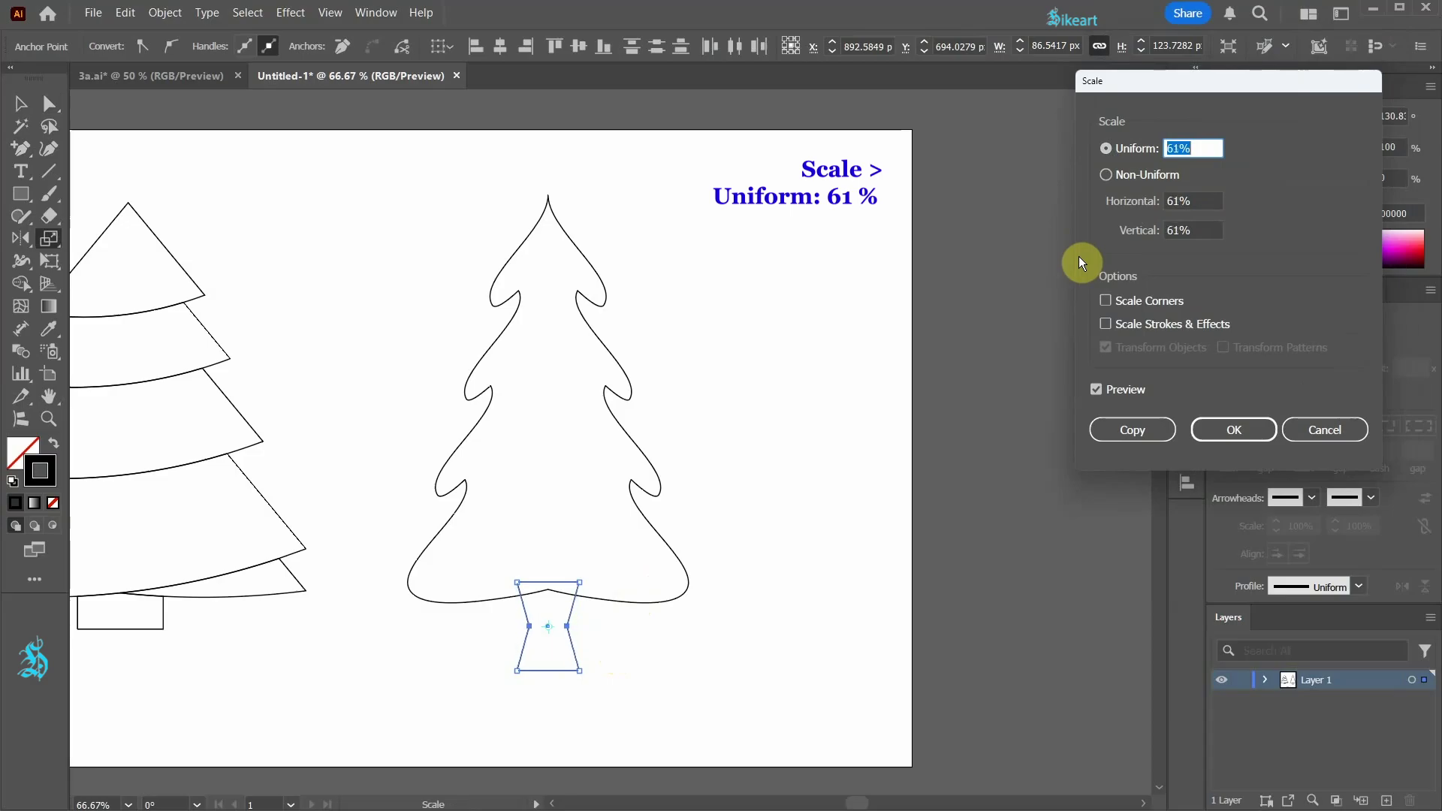
{"action": "left_click", "coordinate": [1234, 429]}
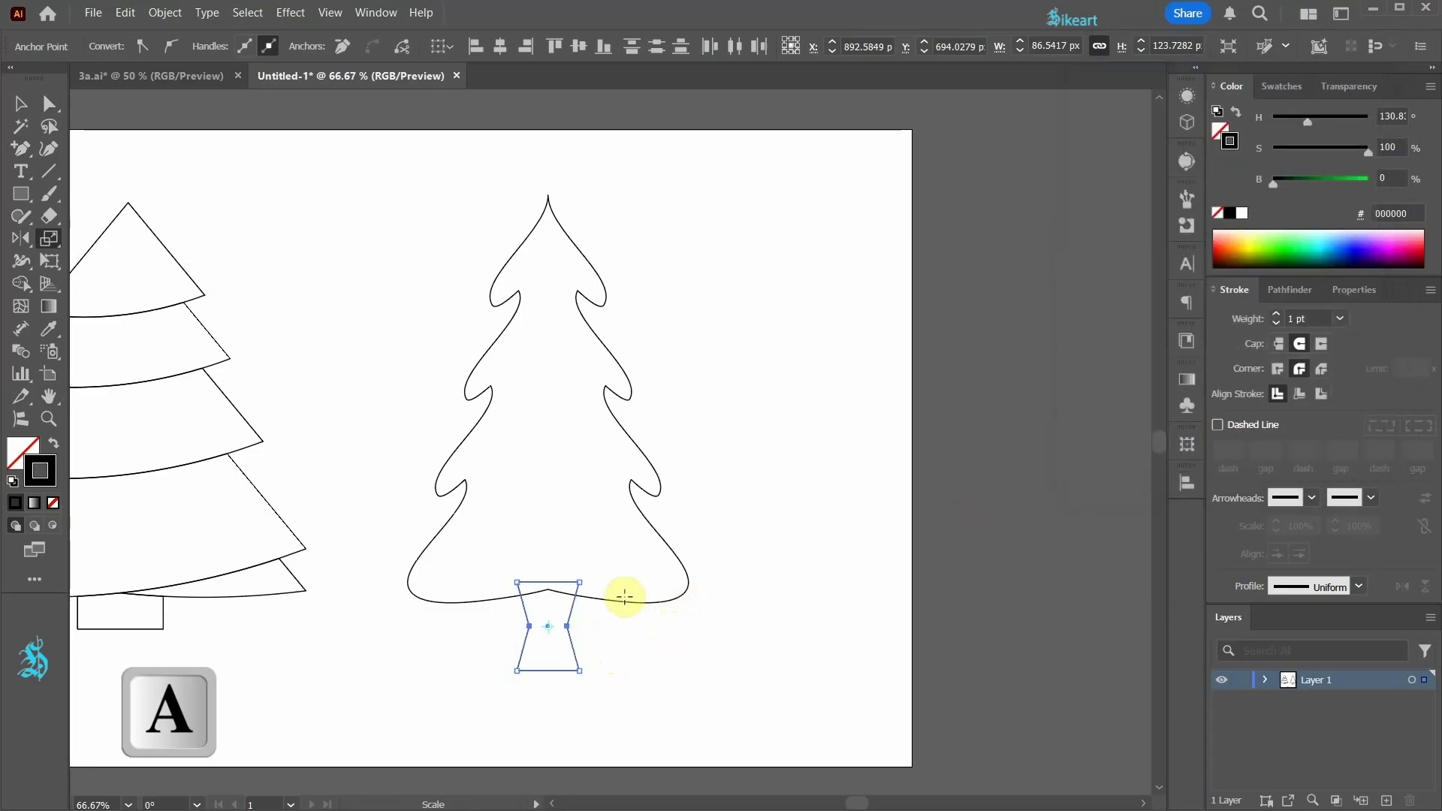
Round the trunk's pinched corners into curves and shift the trunk up into the tree's base
{"action": "key", "text": "a"}
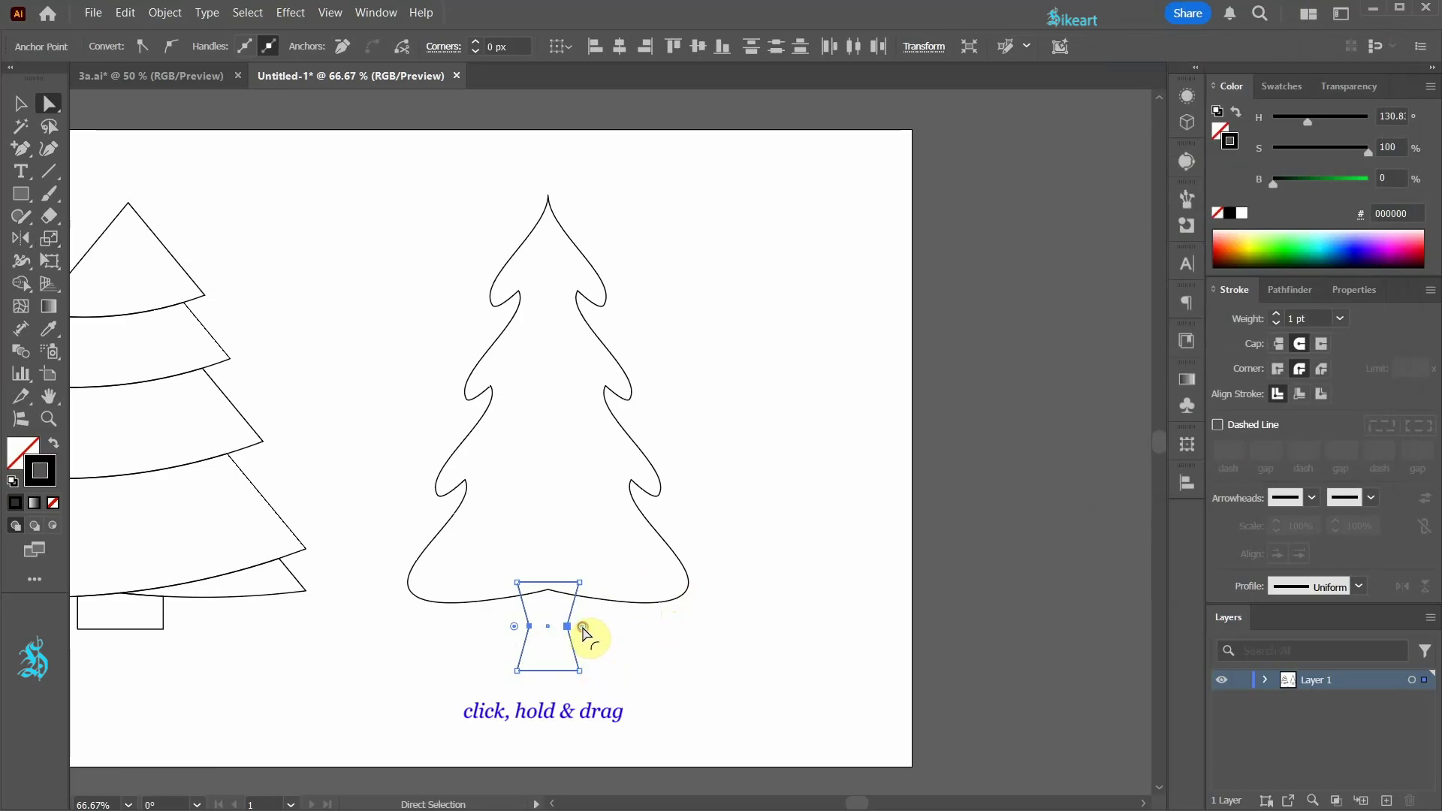
{"action": "left_click_drag", "start_coordinate": [583, 626], "coordinate": [771, 599]}
{"action": "key", "text": "v"}
{"action": "left_click", "coordinate": [638, 736]}
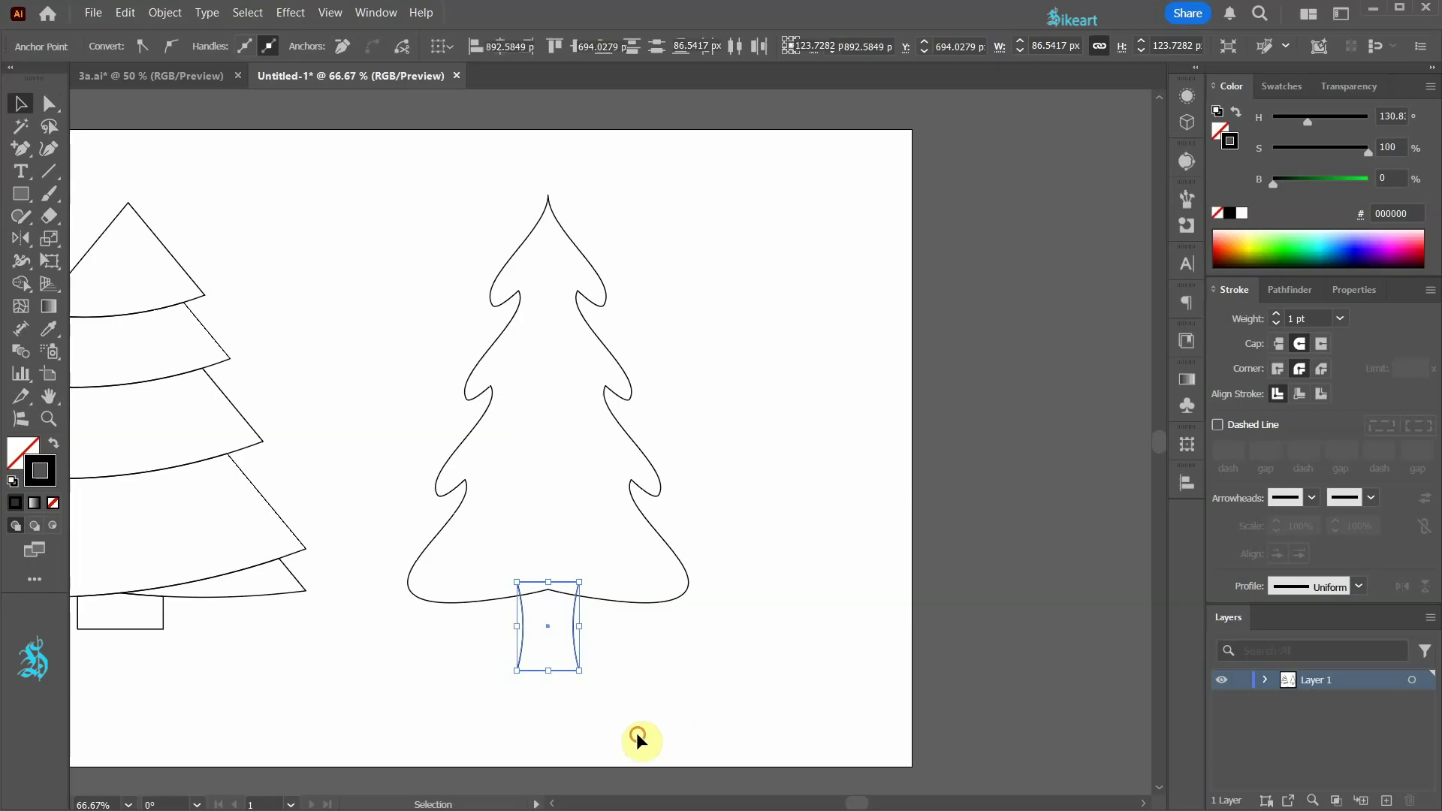
{"action": "left_click_drag", "start_coordinate": [551, 670], "coordinate": [548, 641]}
Unite the trunk and wavy tree outline into one shape with Pathfinder
{"action": "key", "text": "v"}
{"action": "left_click_drag", "start_coordinate": [705, 653], "coordinate": [431, 422]}
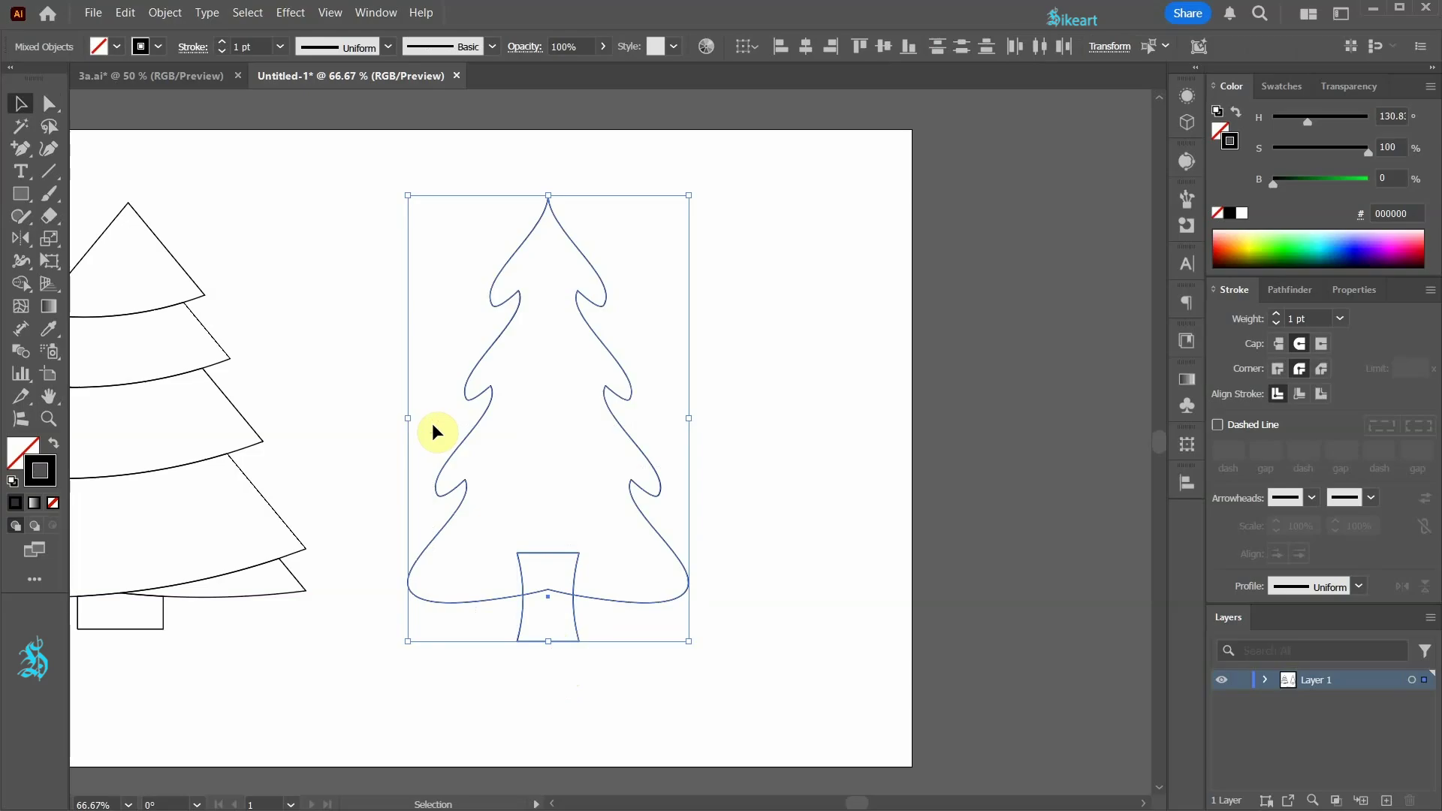
{"action": "left_click", "coordinate": [1299, 289]}
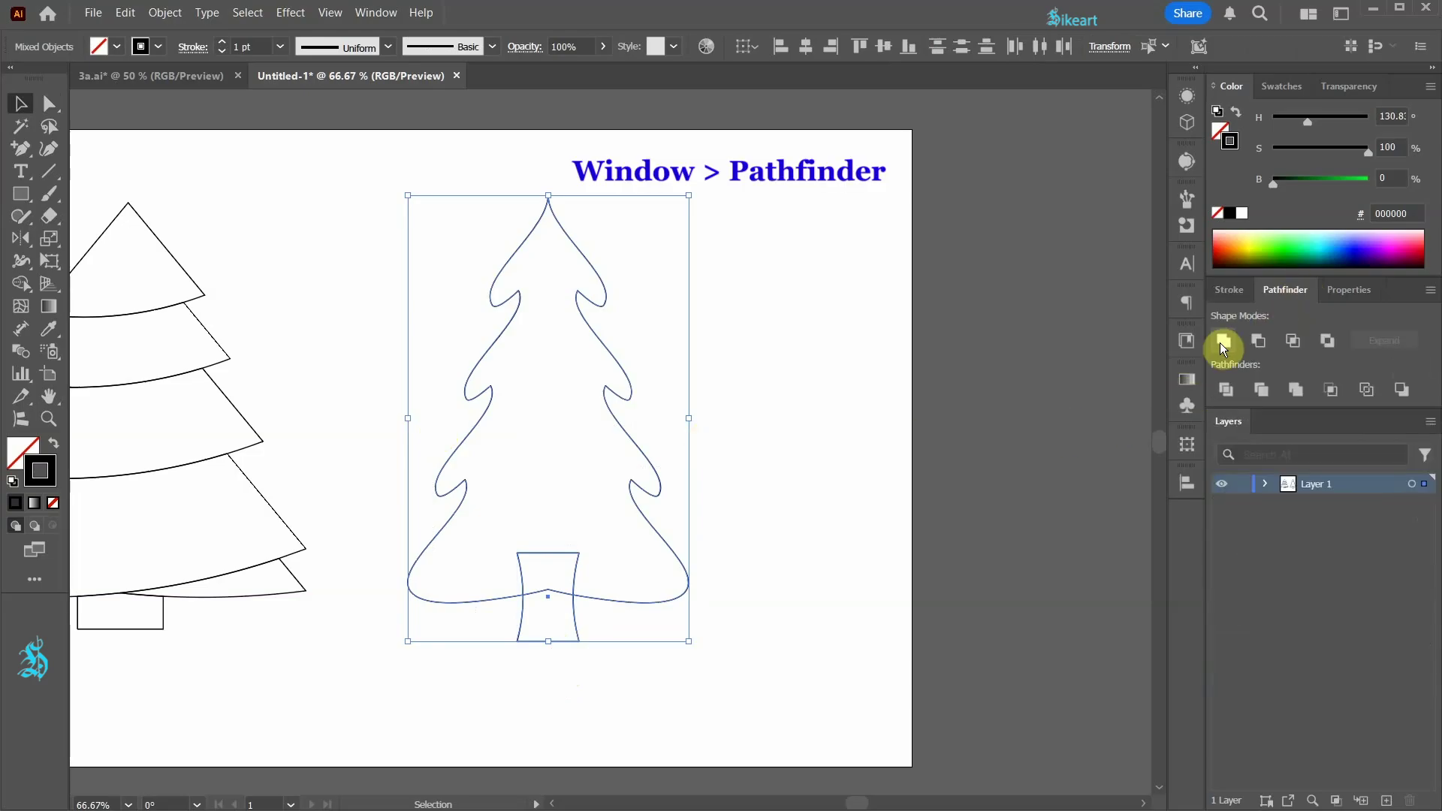
{"action": "left_click", "coordinate": [1224, 341]}
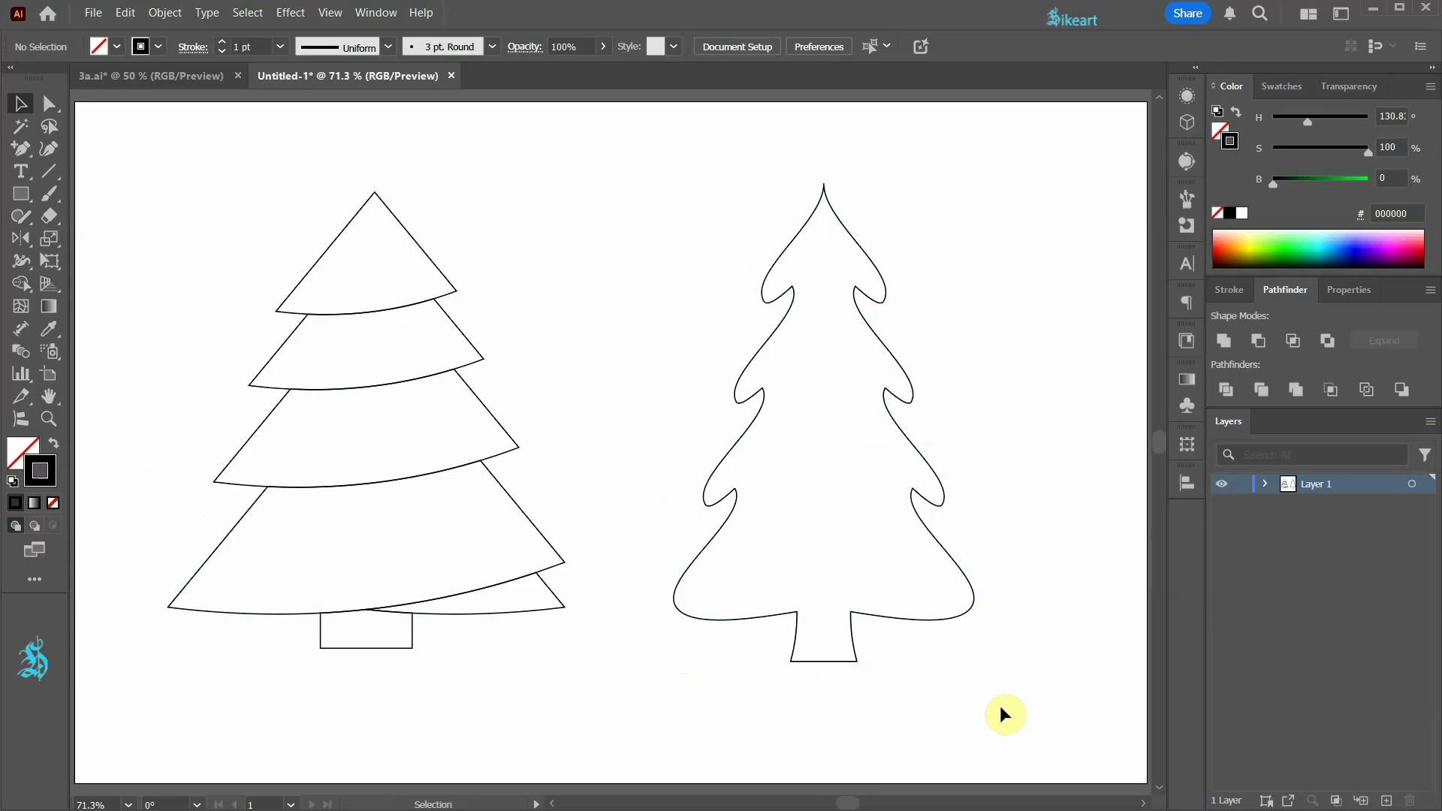
{"action": "left_click_drag", "start_coordinate": [983, 706], "coordinate": [251, 363]}
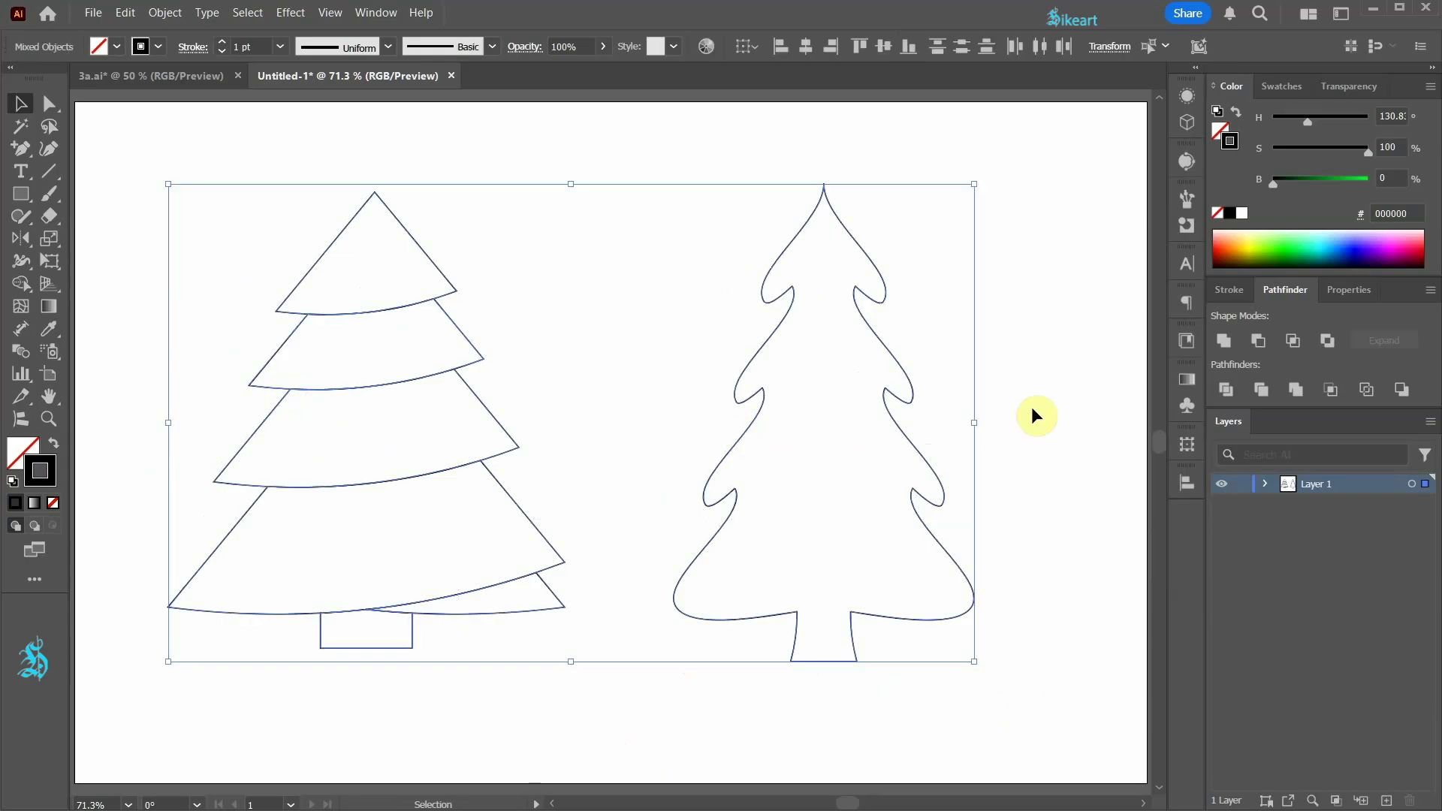
Raise both trees' stroke weight to 5 pt, then deselect them
{"action": "left_click", "coordinate": [1225, 288]}
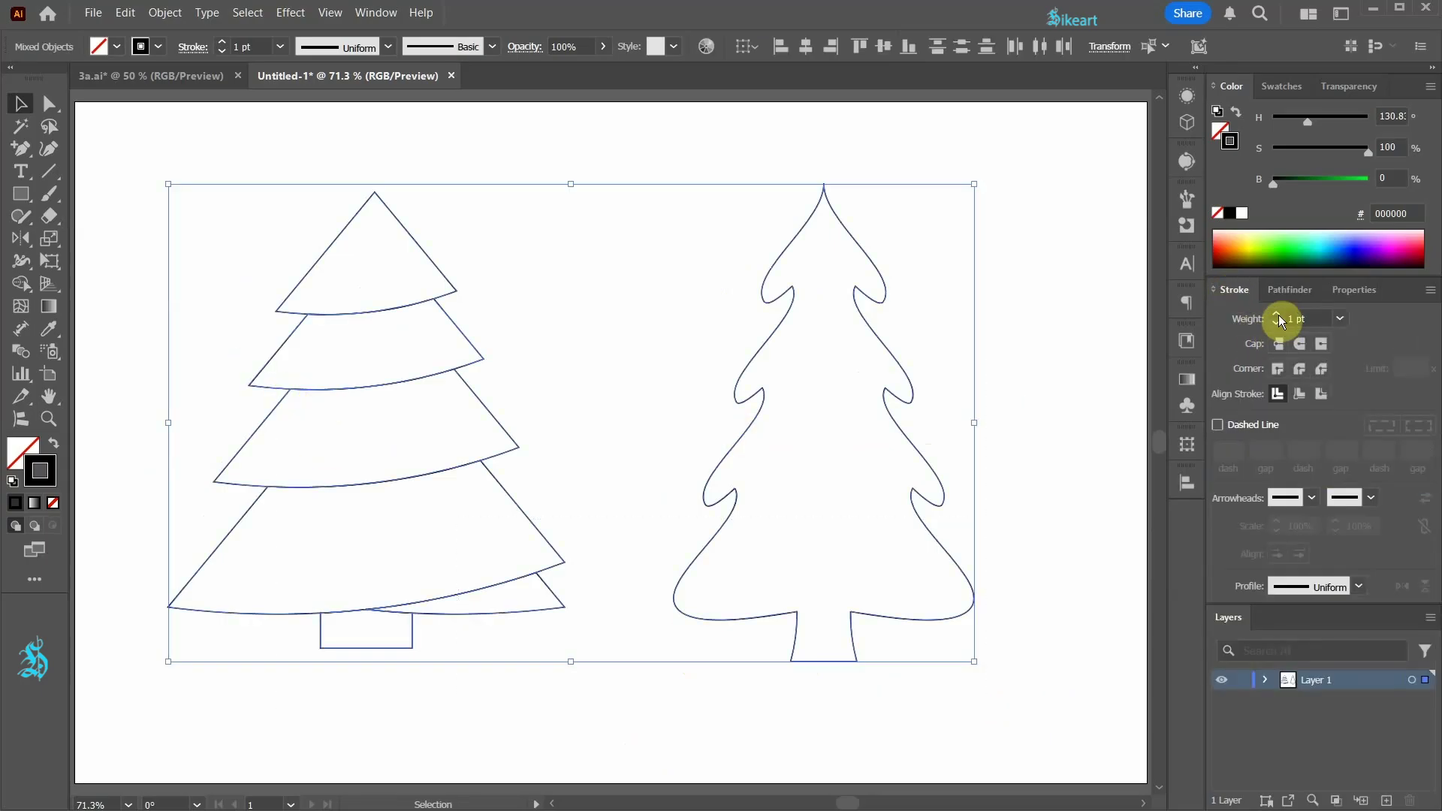
{"action": "left_click", "coordinate": [1277, 315]}
{"action": "left_click", "coordinate": [1278, 315]}
{"action": "left_click", "coordinate": [1277, 315]}
{"action": "left_click", "coordinate": [1277, 315]}
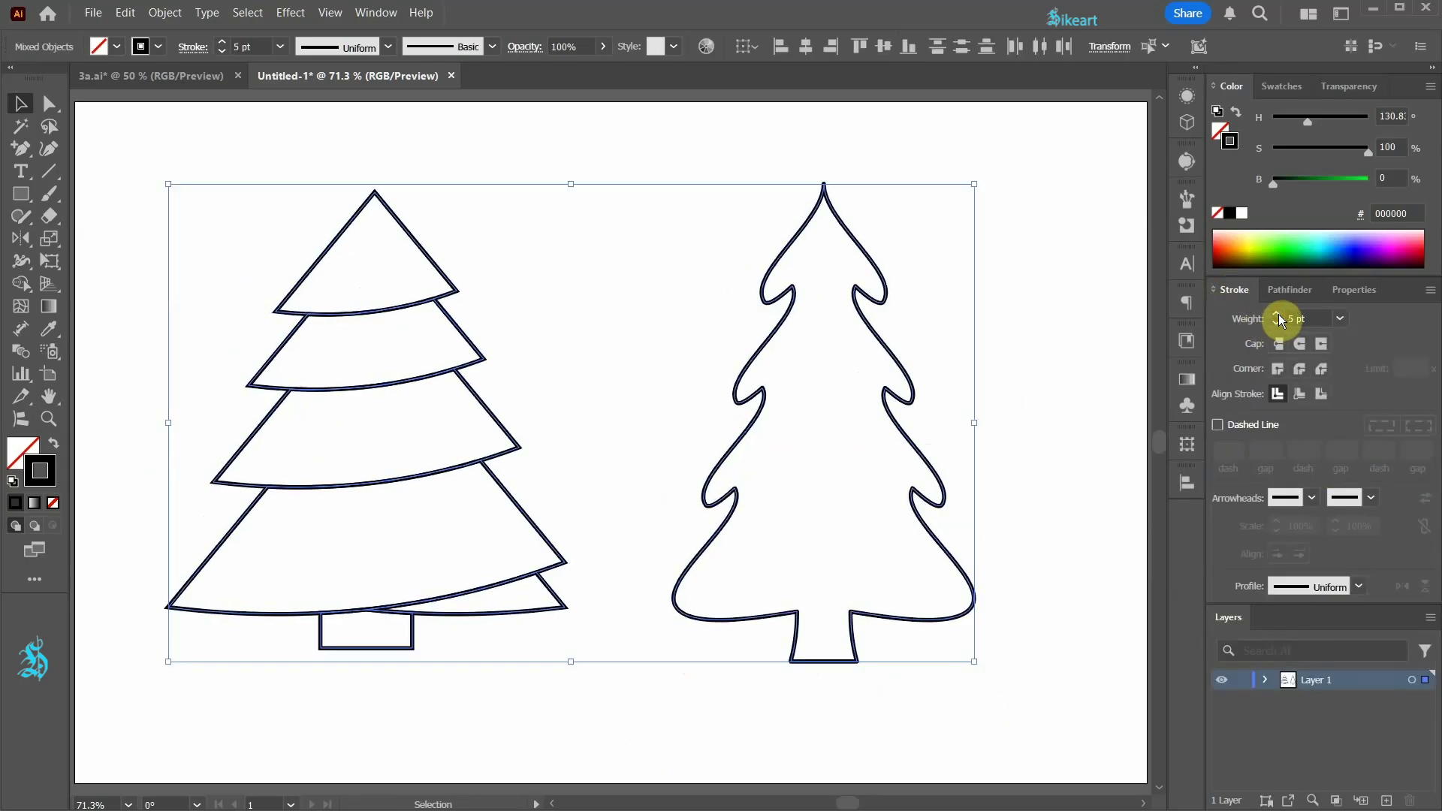
{"action": "left_click", "coordinate": [1115, 722]}
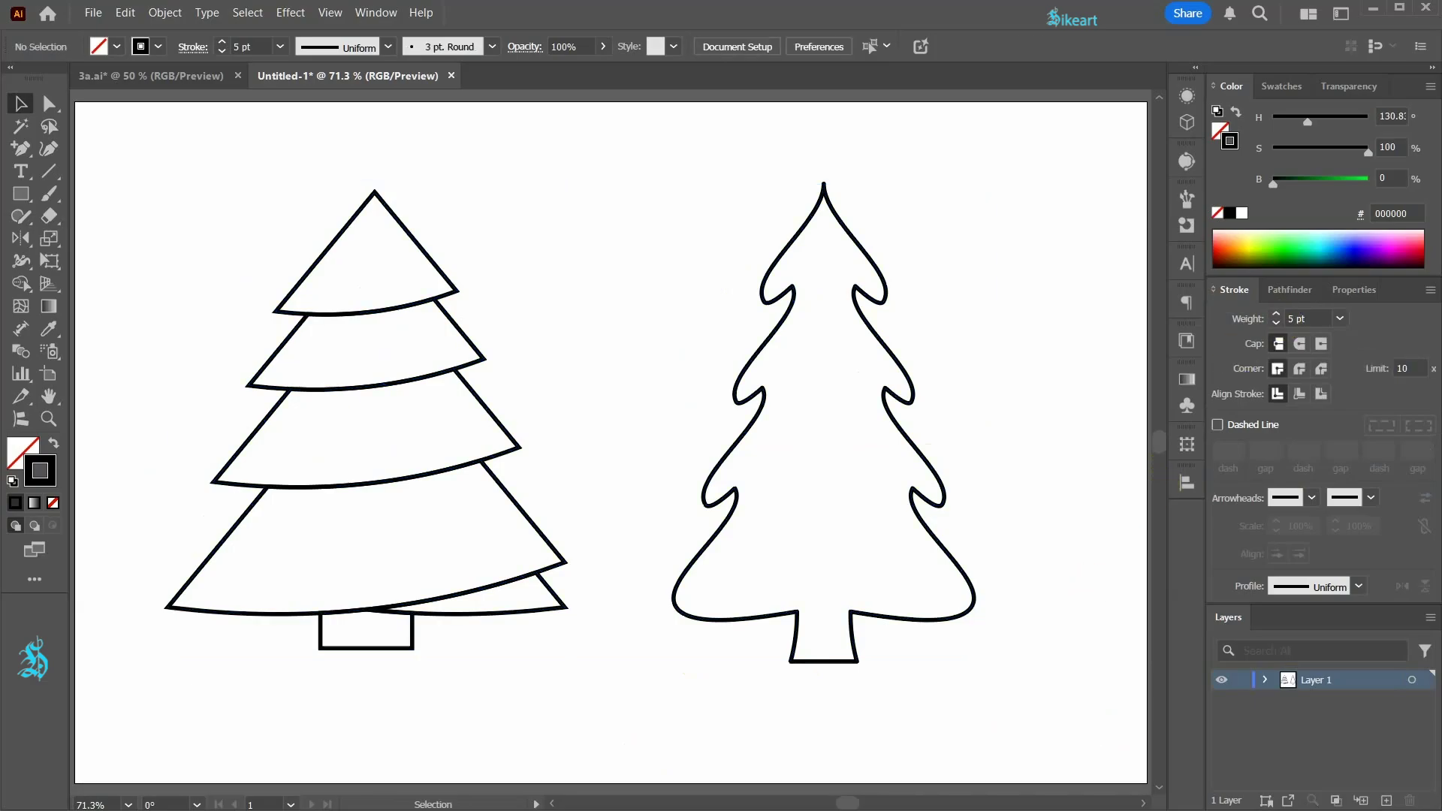